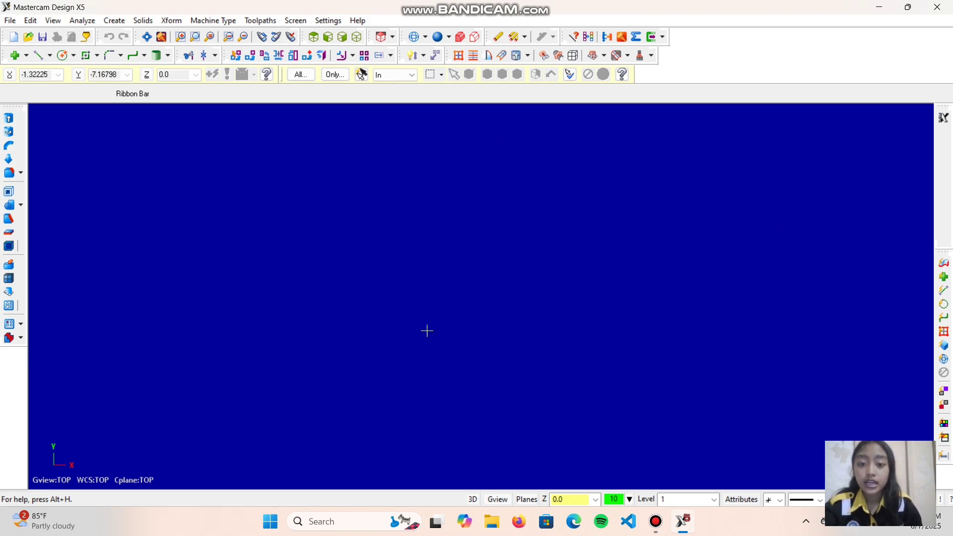
# - Turn on the visible grid in the system configuration's screen grid settings and apply the change
pyautogui.click(336, 22)
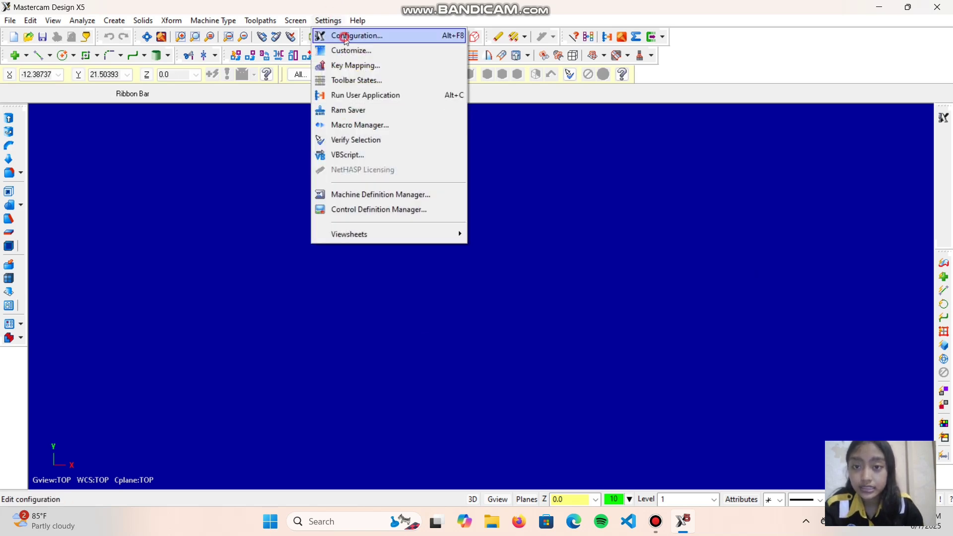
pyautogui.click(345, 37)
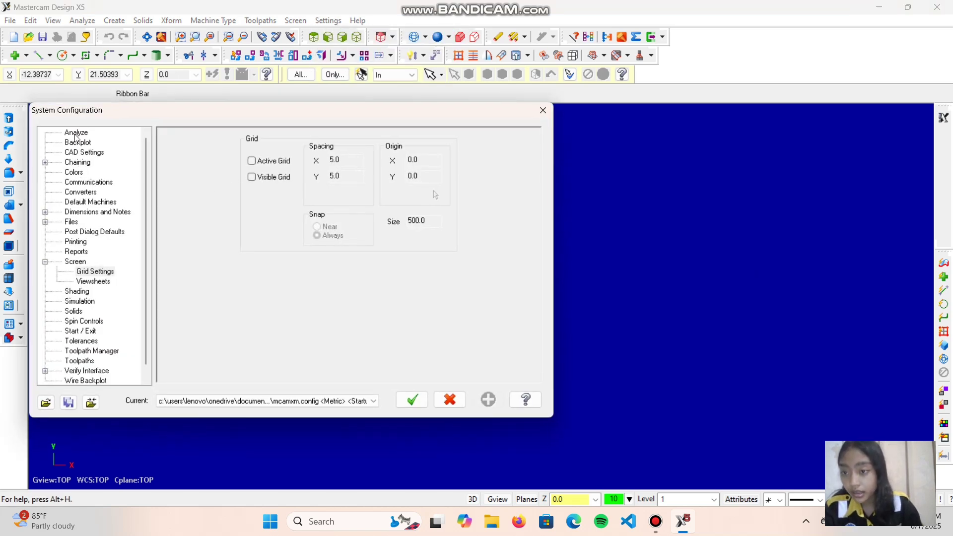
pyautogui.click(91, 132)
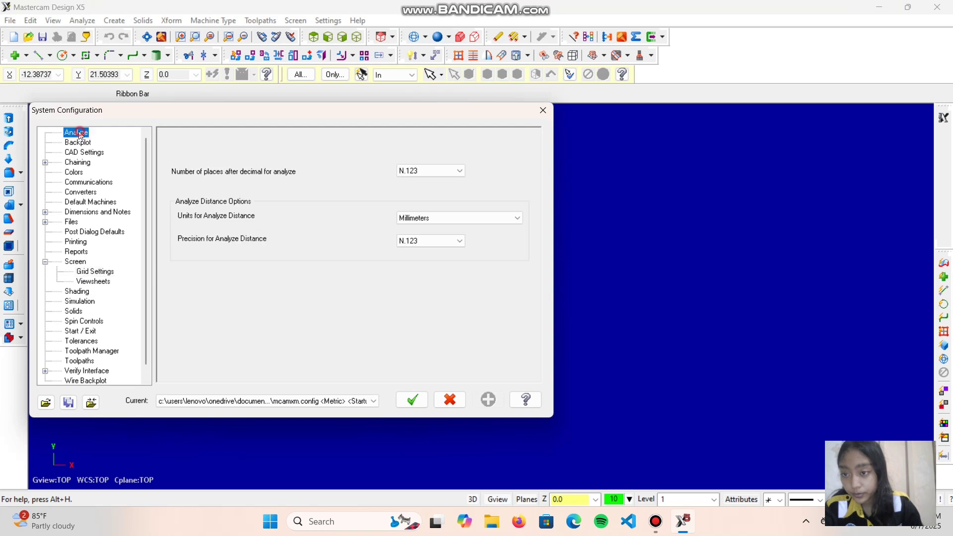
pyautogui.click(76, 252)
pyautogui.click(77, 262)
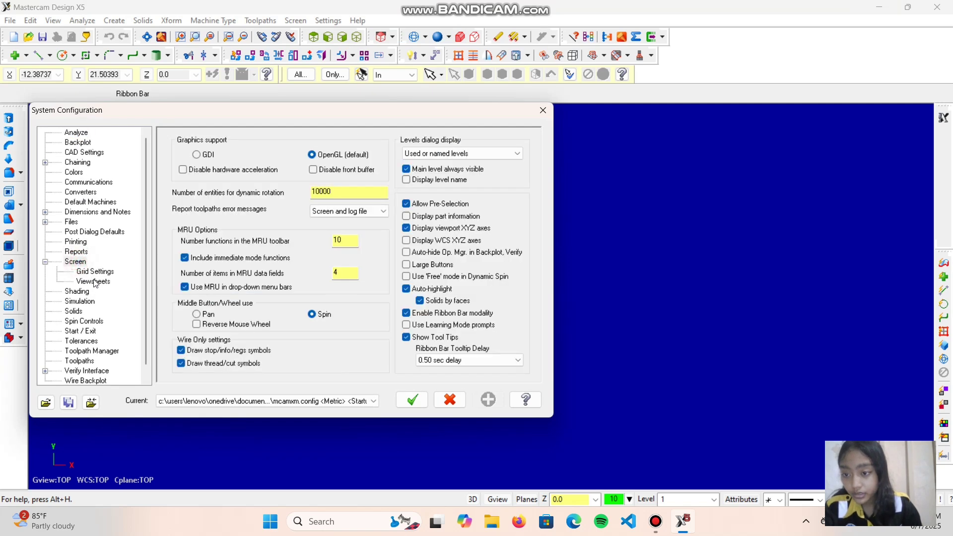
pyautogui.click(93, 271)
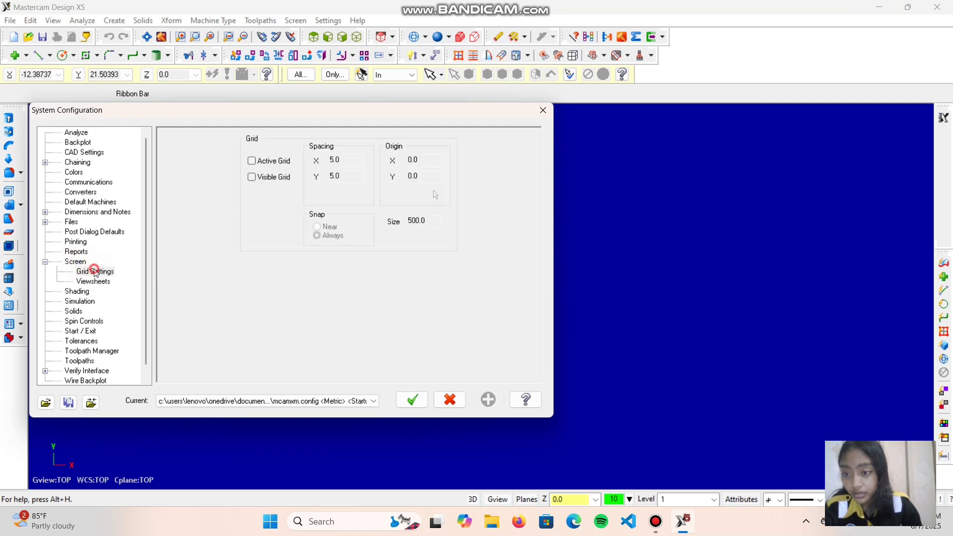
pyautogui.click(252, 177)
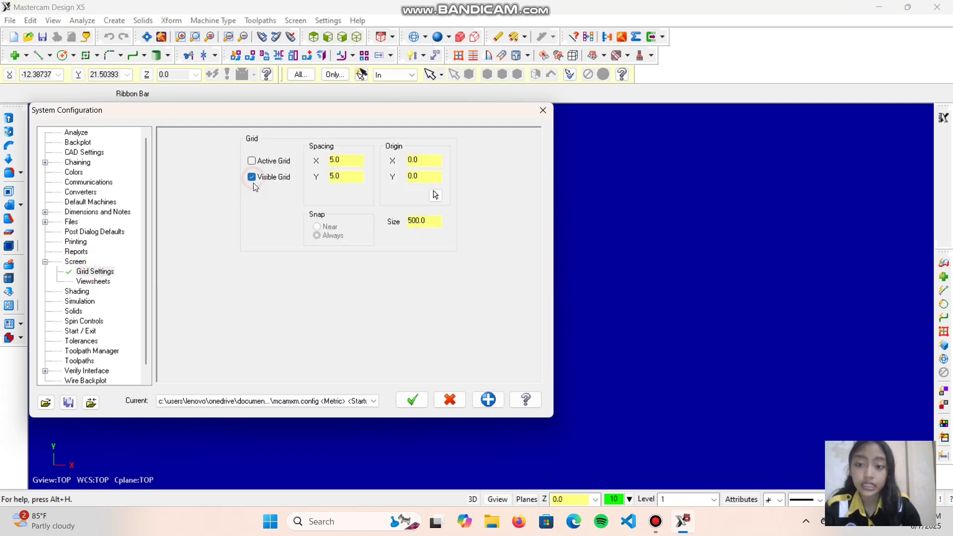
pyautogui.click(414, 401)
pyautogui.click(337, 307)
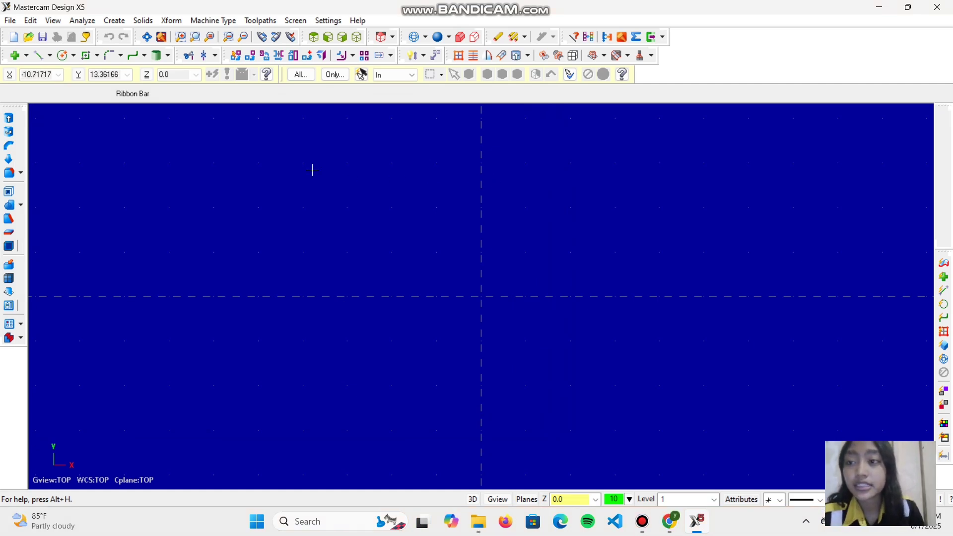
# - Draw a vertical line 25 mm long upward from the origin
pyautogui.click(39, 57)
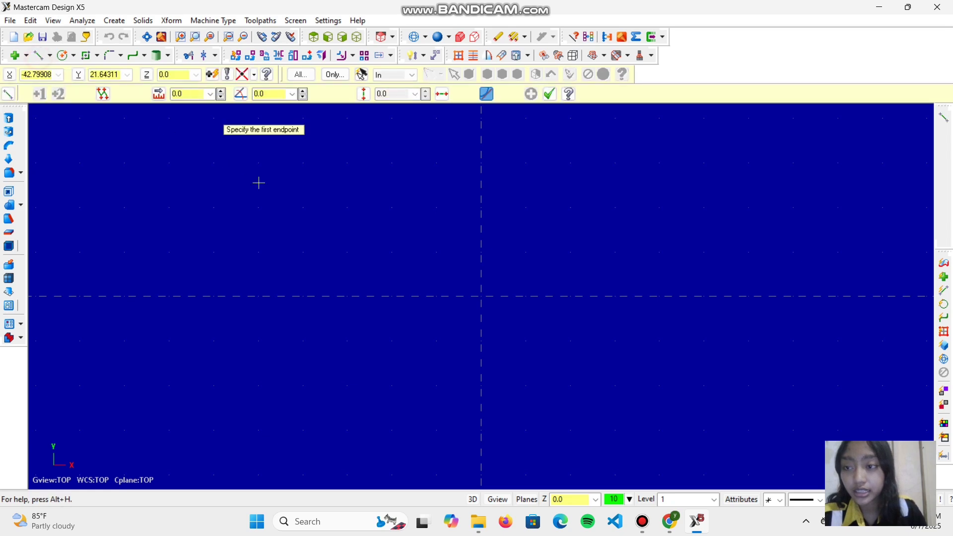
pyautogui.click(481, 297)
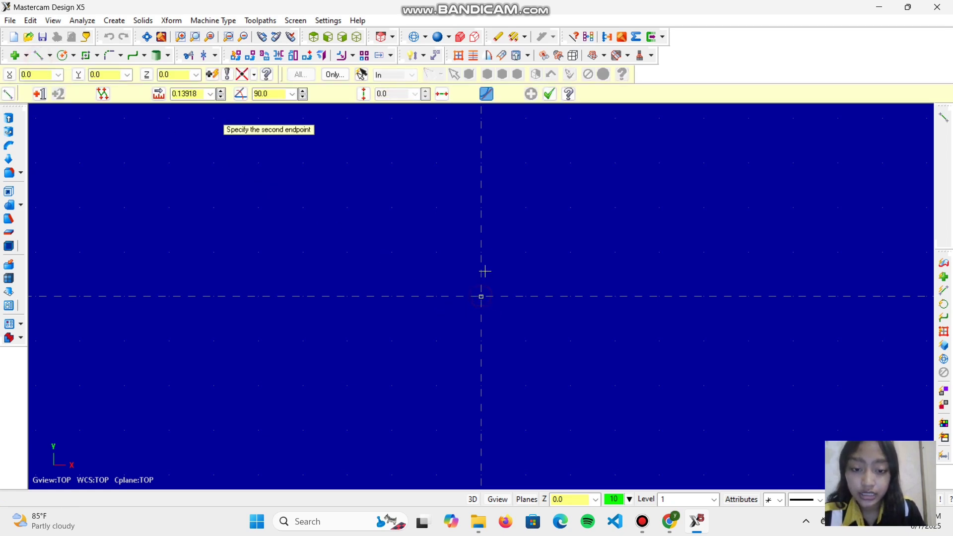
pyautogui.click(488, 244)
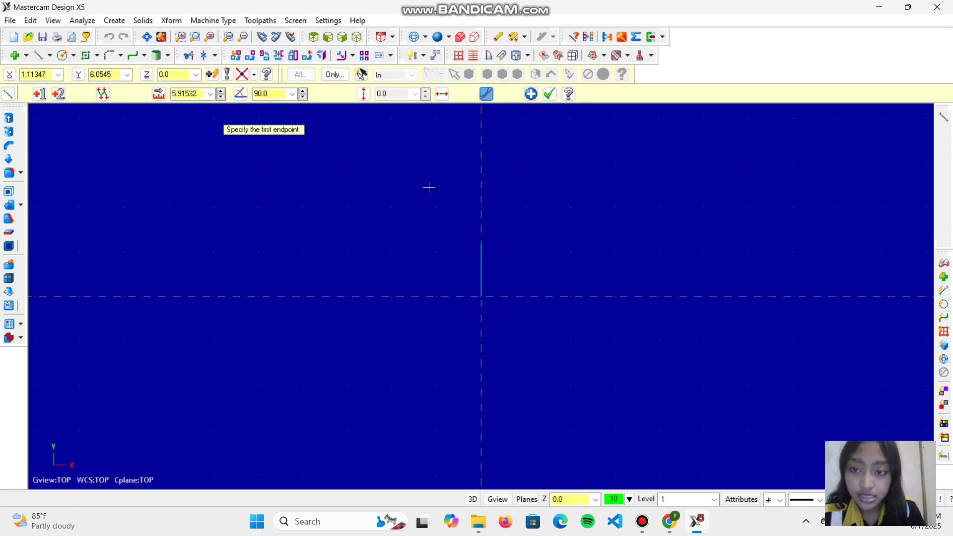
pyautogui.click(192, 93)
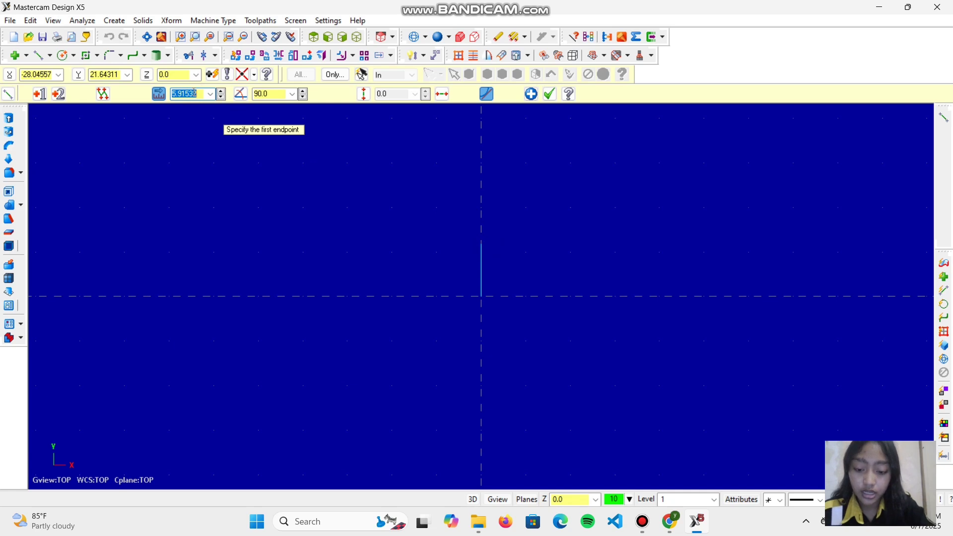
pyautogui.write('25')
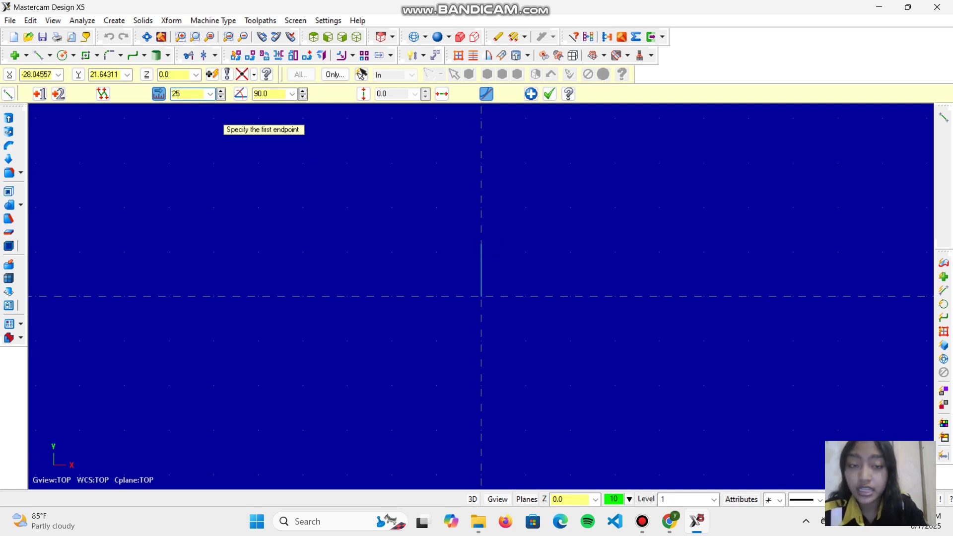
pyautogui.press('Return')
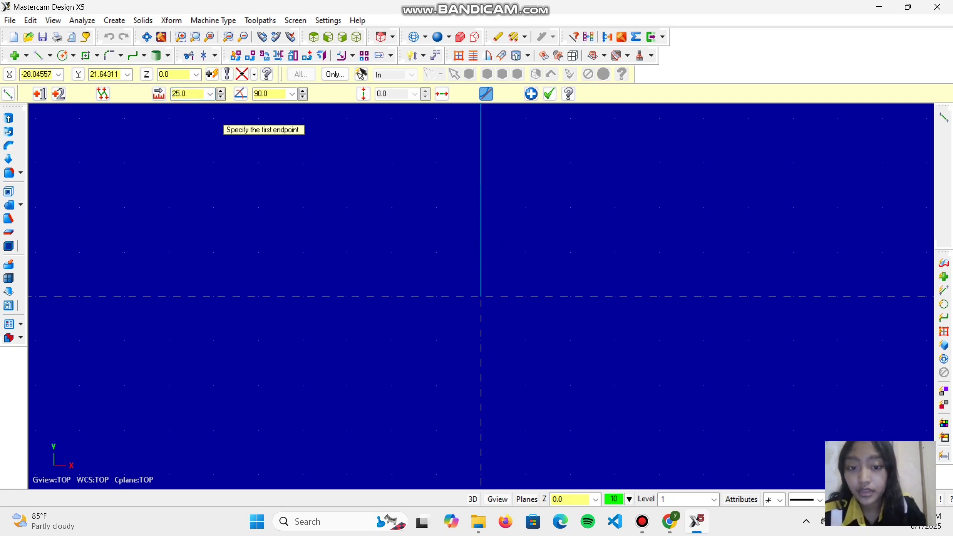
# - Draw a 25 mm horizontal line leftward from the upper end of the vertical line, at X0 Y25
pyautogui.scroll(1, 432, 162)
pyautogui.scroll(-2, 437, 149)
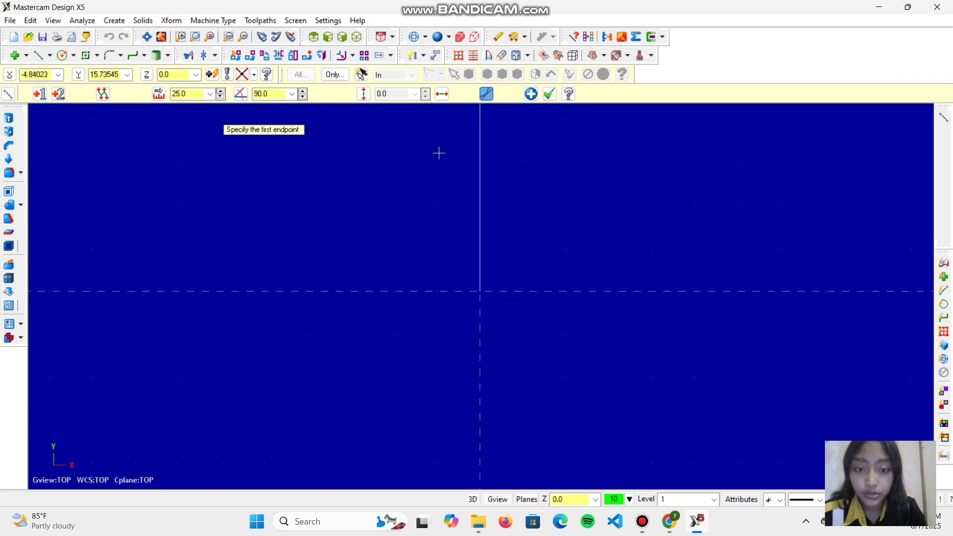
pyautogui.press('Down')
pyautogui.press('Up')
pyautogui.press('Up')
pyautogui.press('Up')
pyautogui.press('Up')
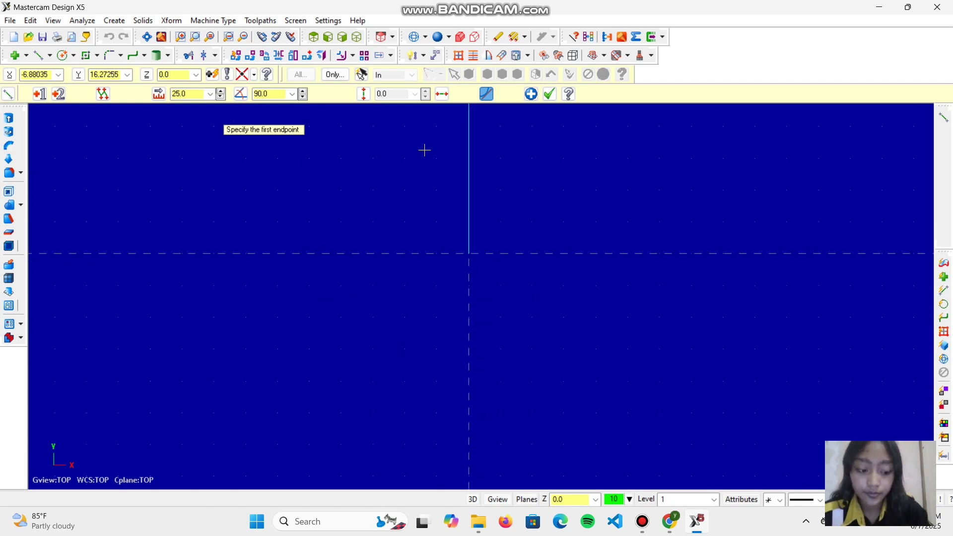
pyautogui.press('Up')
pyautogui.scroll(-3, 424, 152)
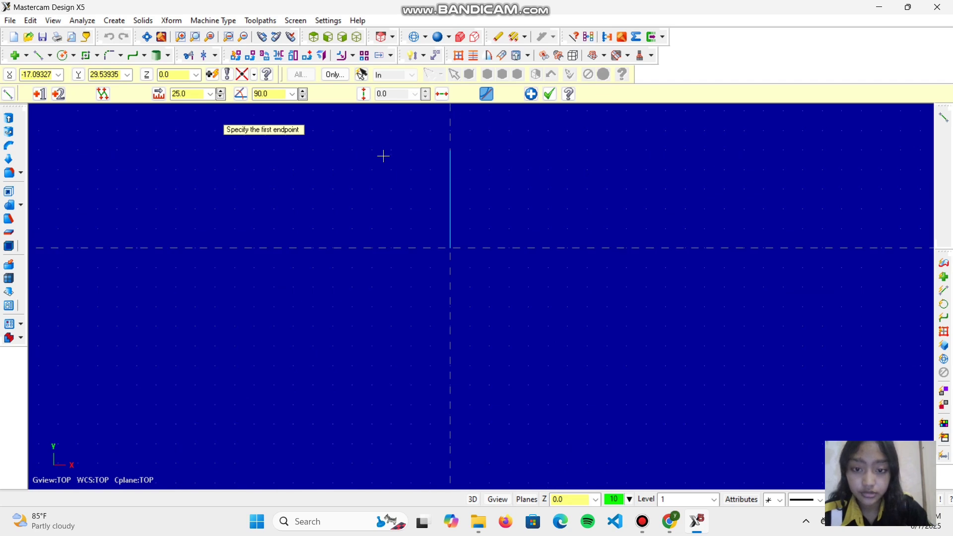
pyautogui.press('Up')
pyautogui.press('Up')
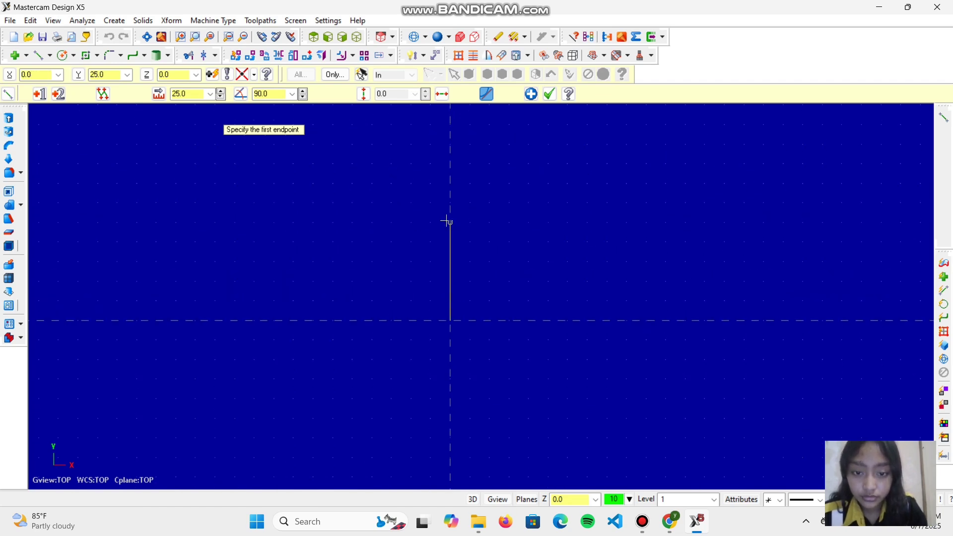
pyautogui.click(450, 221)
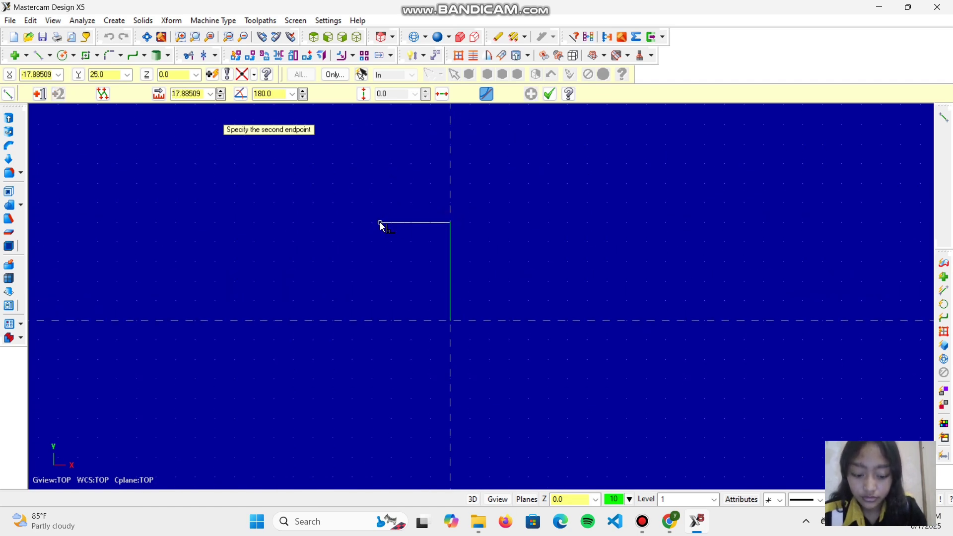
pyautogui.click(379, 222)
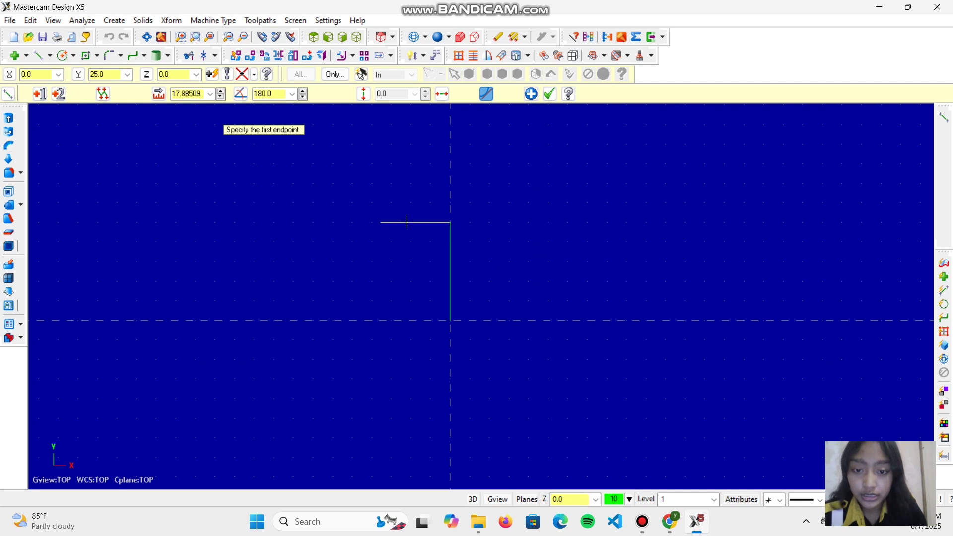
pyautogui.click(197, 93)
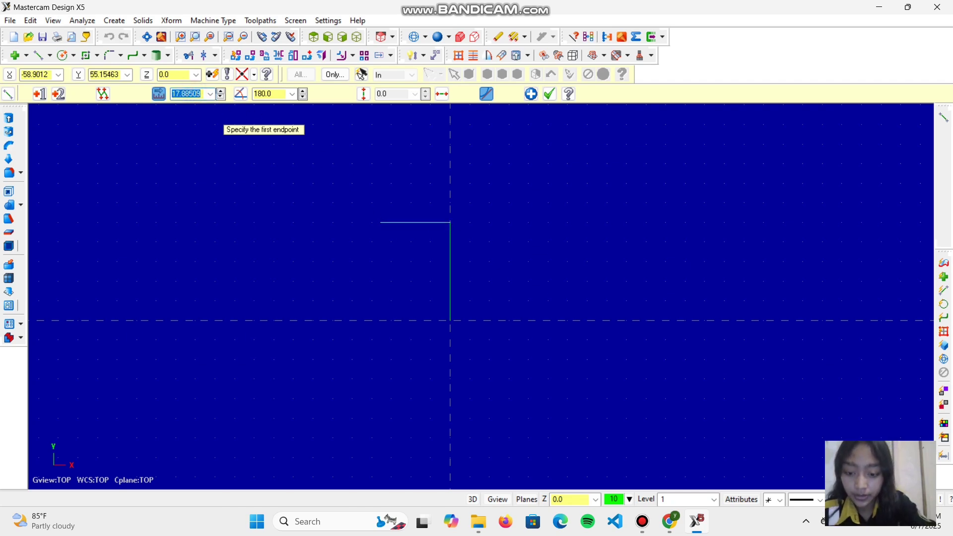
pyautogui.write('25')
pyautogui.press('Return')
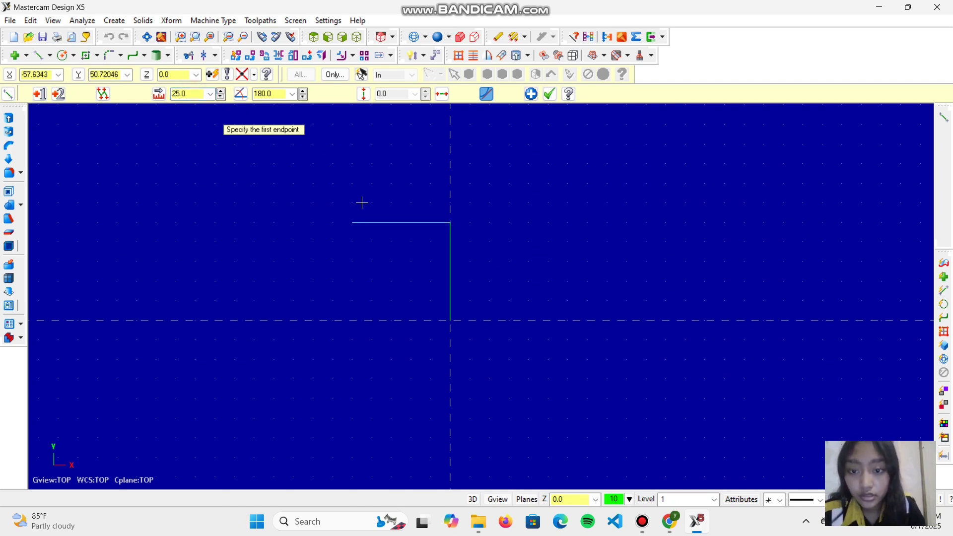
# - Draw a 25 mm vertical line upward from the free end of the horizontal line, at X-25 Y25
pyautogui.click(352, 223)
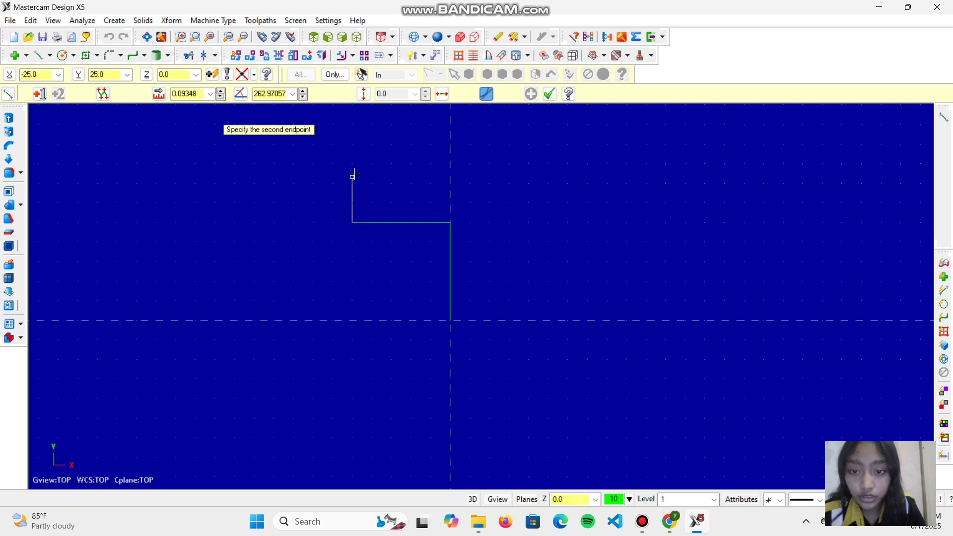
pyautogui.click(352, 173)
pyautogui.click(182, 92)
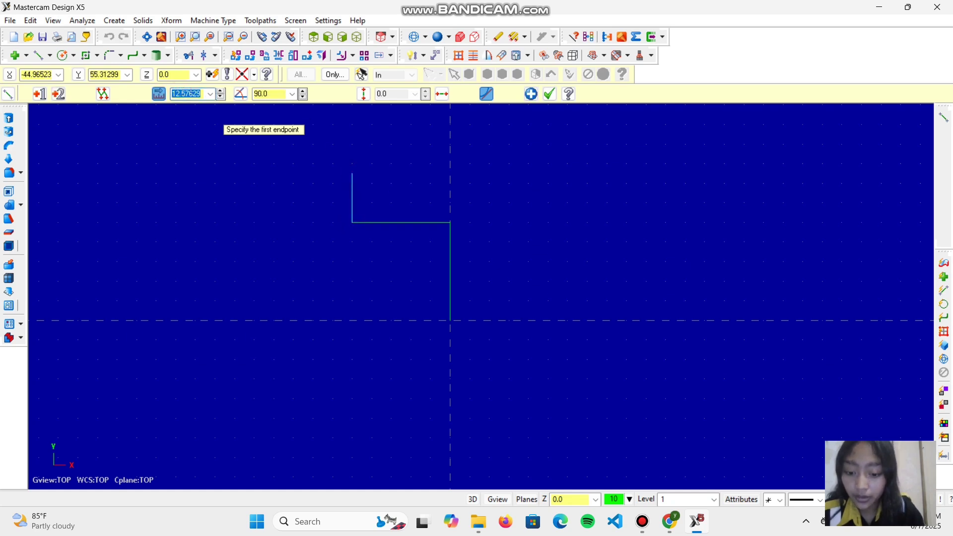
pyautogui.write('25')
pyautogui.press('Return')
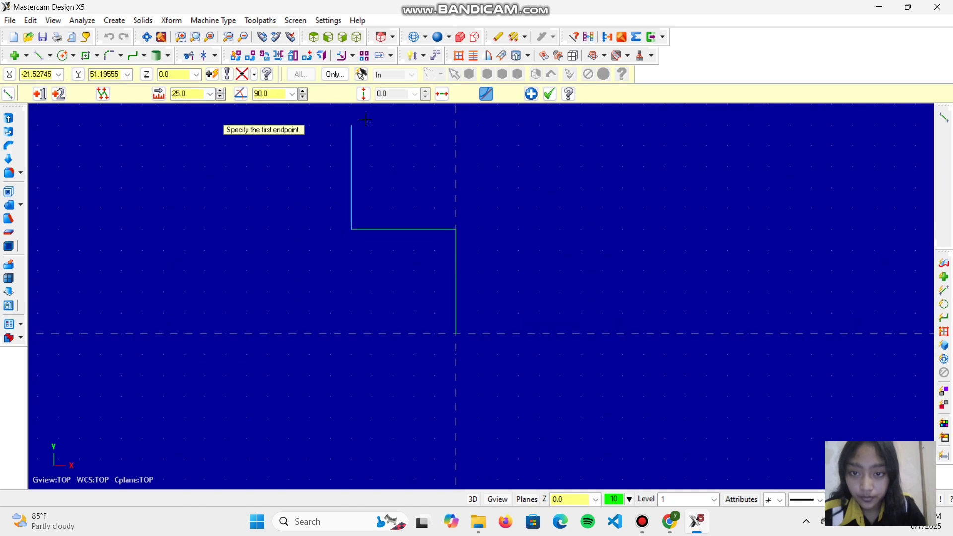
# - Draw a 25 mm horizontal line leftward from the upper end of the second vertical line, at X-25 Y50
pyautogui.scroll(-2, 341, 124)
pyautogui.click(345, 123)
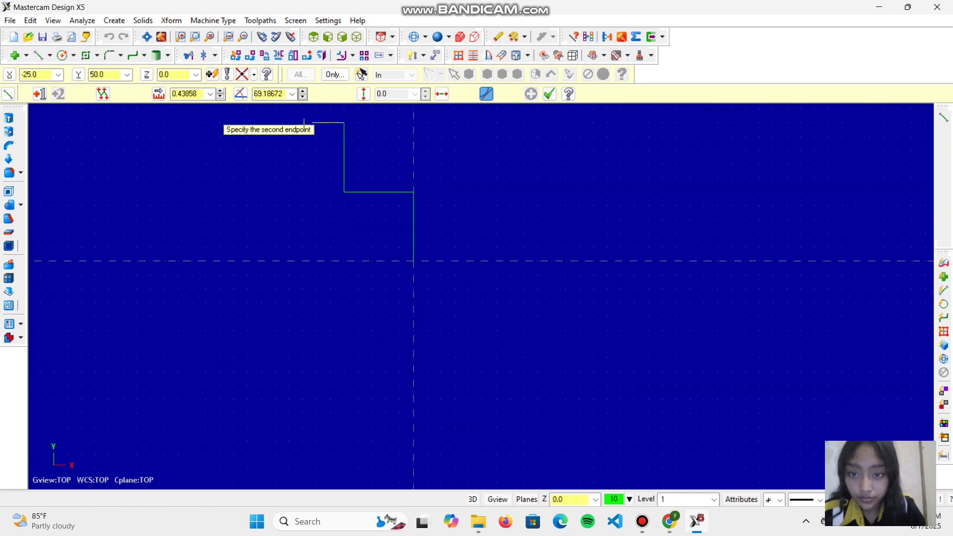
pyautogui.click(195, 95)
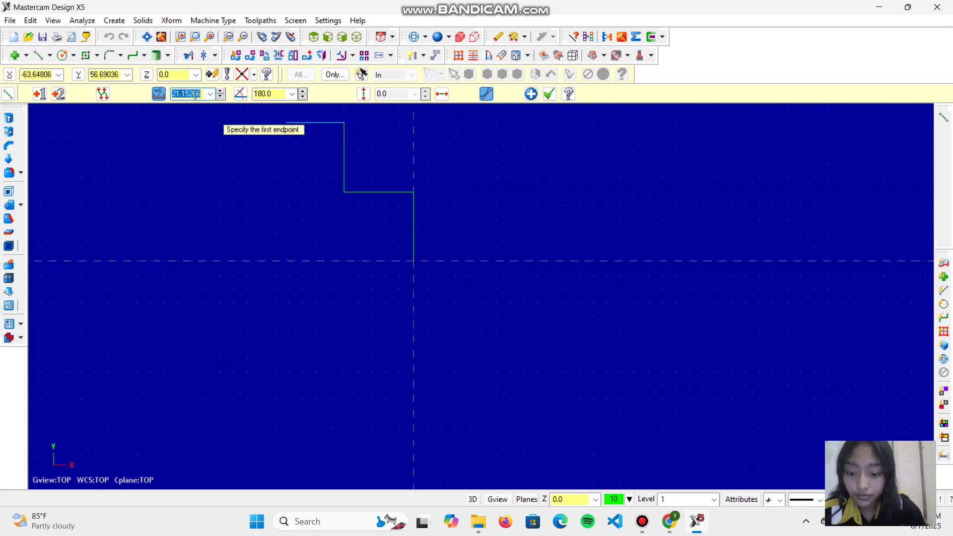
pyautogui.write('25')
pyautogui.press('Return')
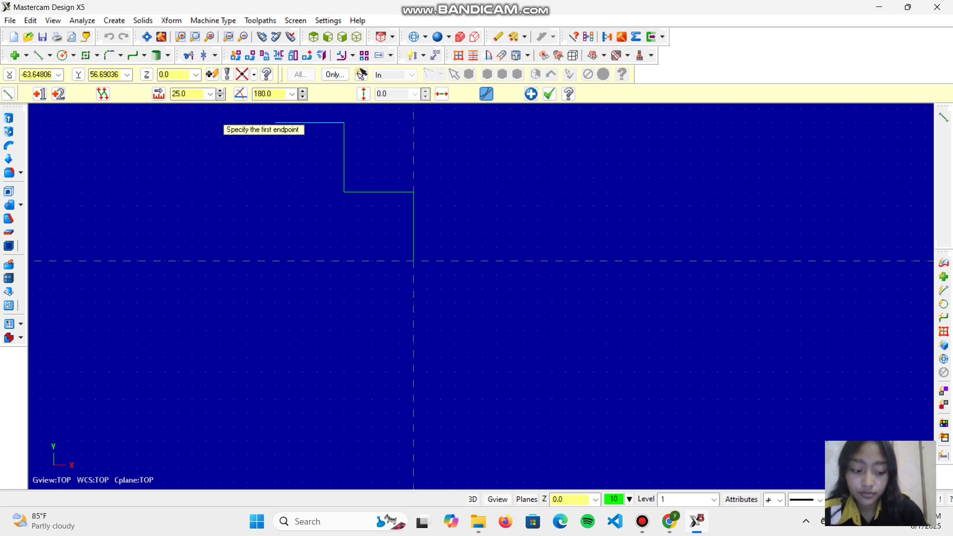
# - Draw a 25 mm vertical line upward from the free end of the second horizontal line, at X-50 Y50
pyautogui.press('Down')
pyautogui.press('Up')
pyautogui.press('Up')
pyautogui.press('Up')
pyautogui.press('Up')
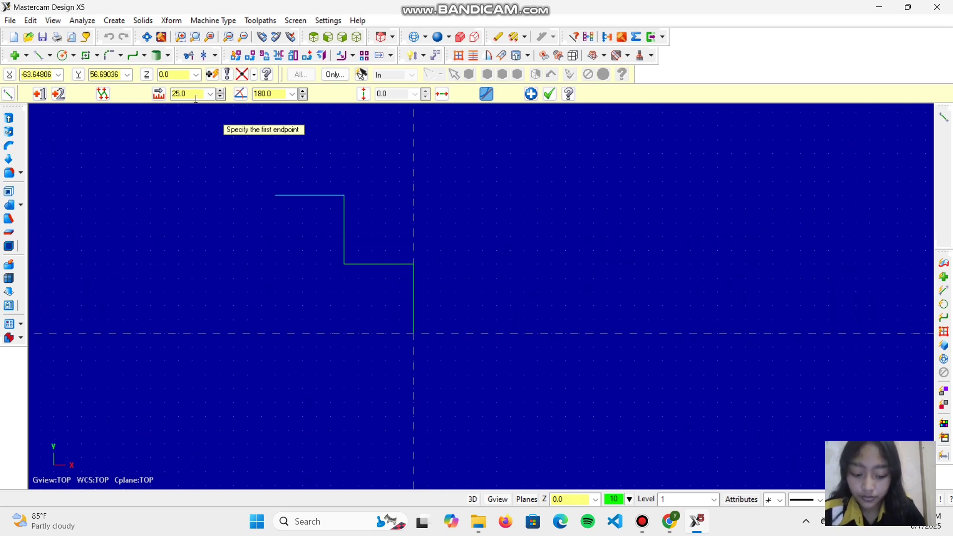
pyautogui.click(275, 196)
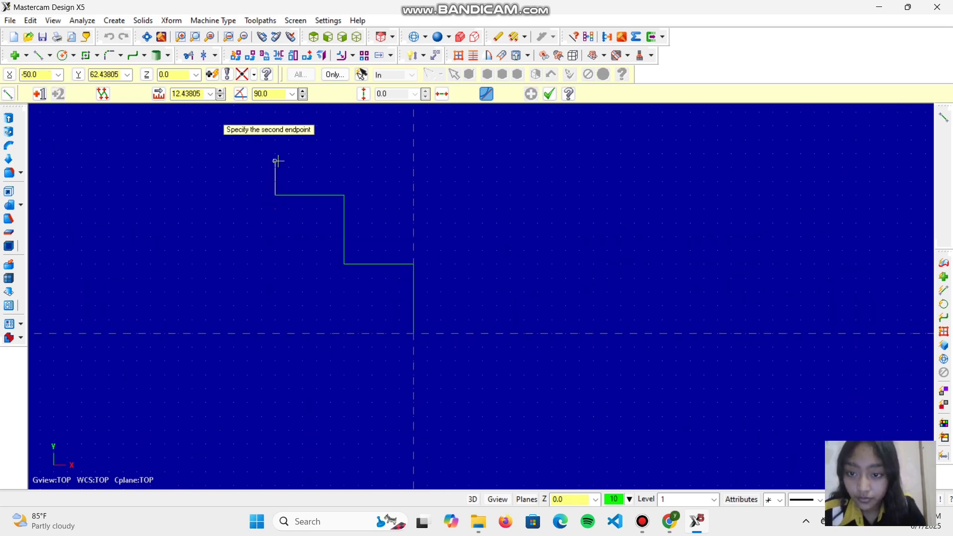
pyautogui.click(275, 161)
pyautogui.click(186, 93)
pyautogui.write('25')
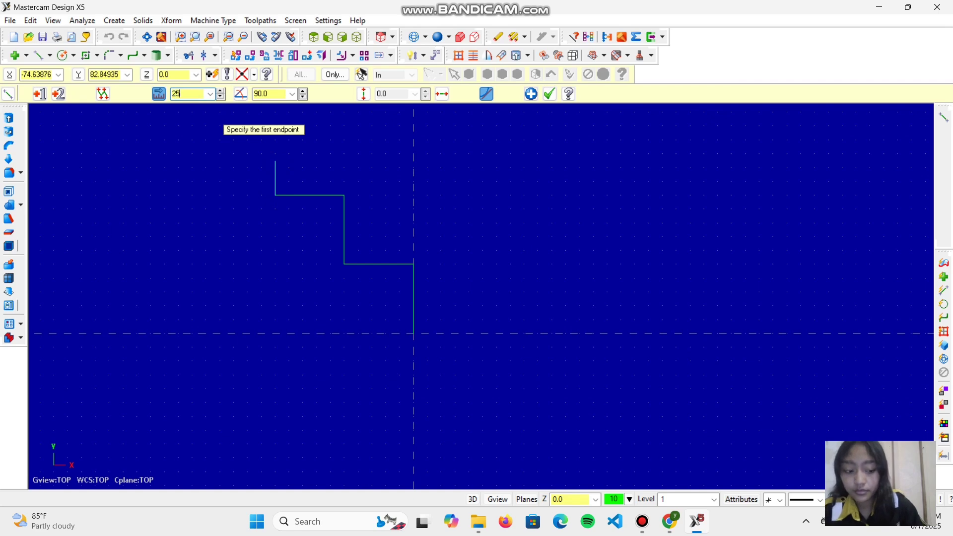
pyautogui.press('Return')
# - Draw a 25 mm horizontal line leftward from the upper end of the third vertical line, at X-50 Y75
pyautogui.scroll(1, 257, 127)
pyautogui.scroll(-2, 258, 122)
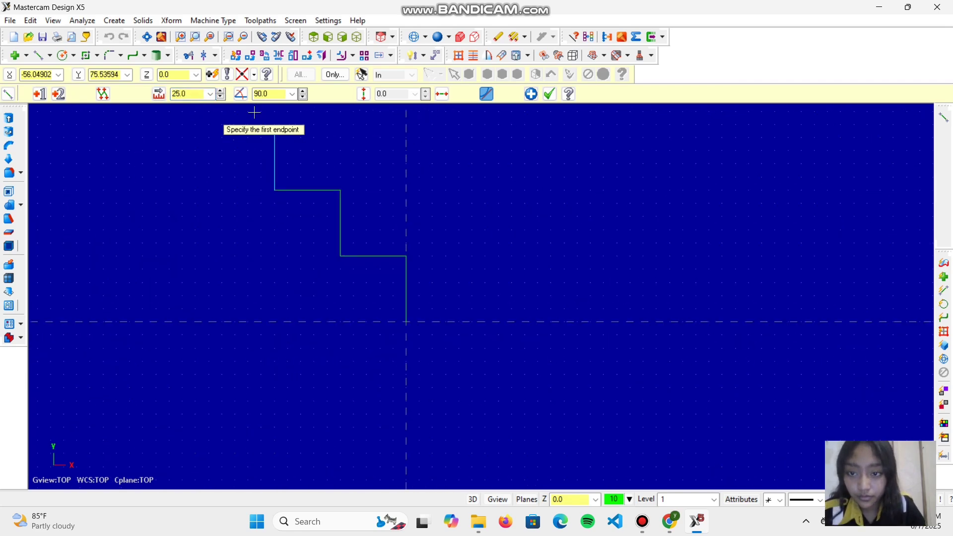
pyautogui.press('Up')
pyautogui.press('Up')
pyautogui.press('Up')
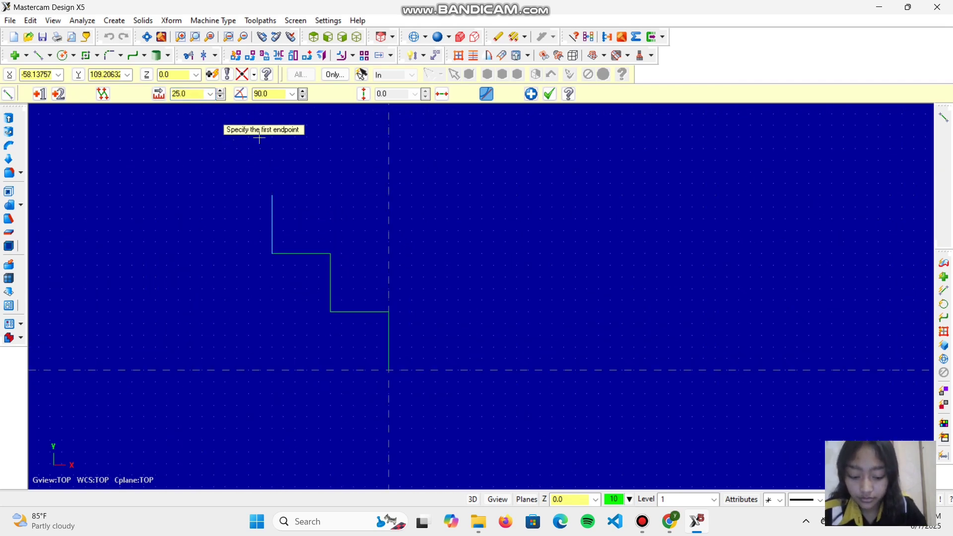
pyautogui.click(273, 197)
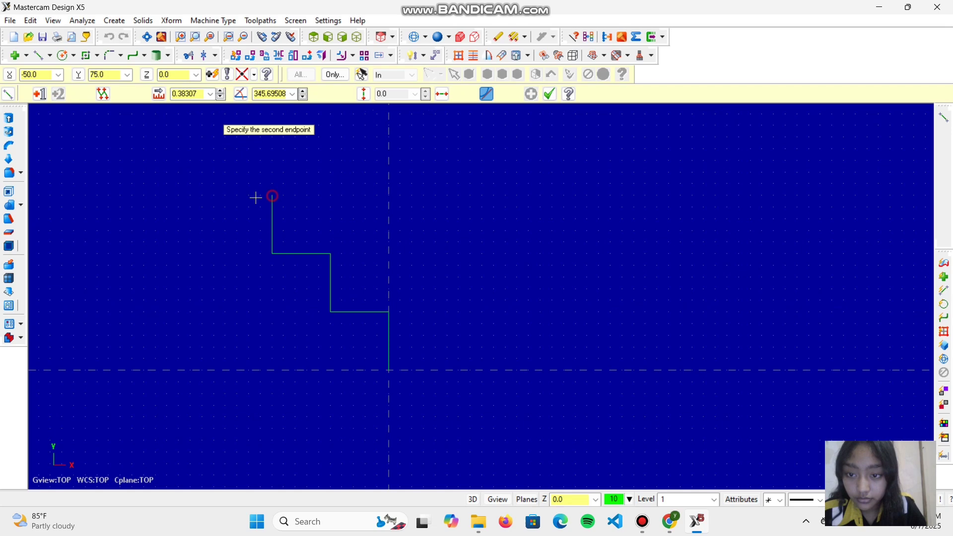
pyautogui.click(219, 197)
pyautogui.click(188, 94)
pyautogui.write('25')
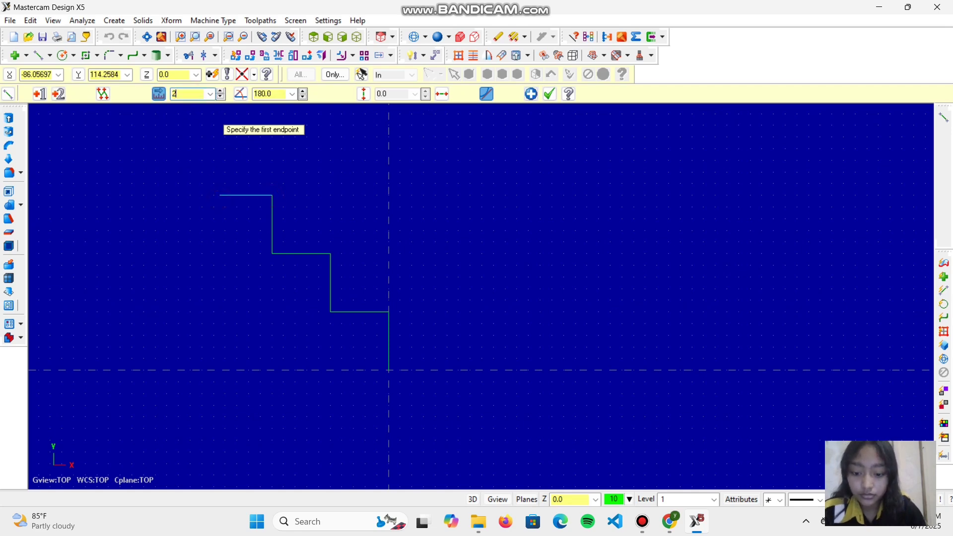
pyautogui.press('Return')
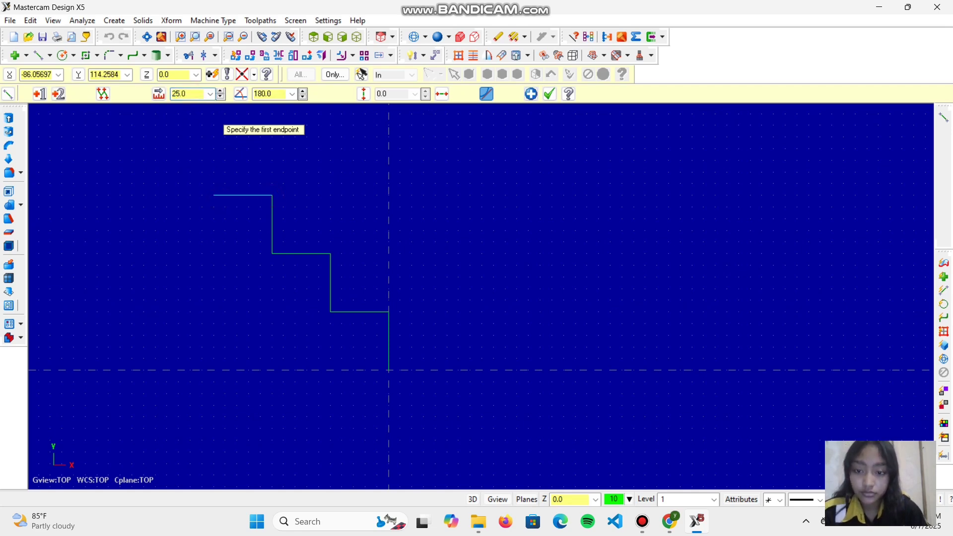
# - Draw a 75 mm vertical line downward from X-75 Y75 and a horizontal line about 111 mm long rightward from its lower end
pyautogui.click(214, 196)
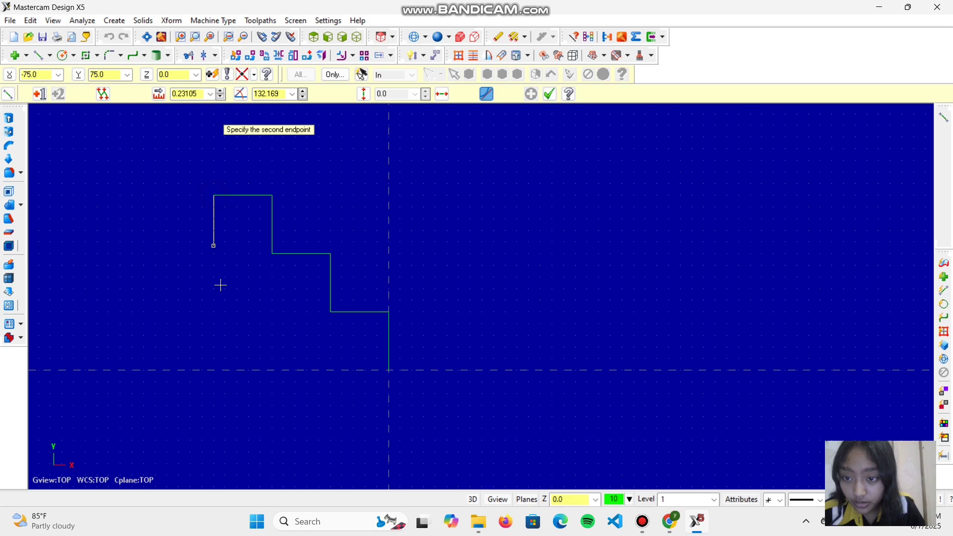
pyautogui.click(217, 357)
pyautogui.click(189, 93)
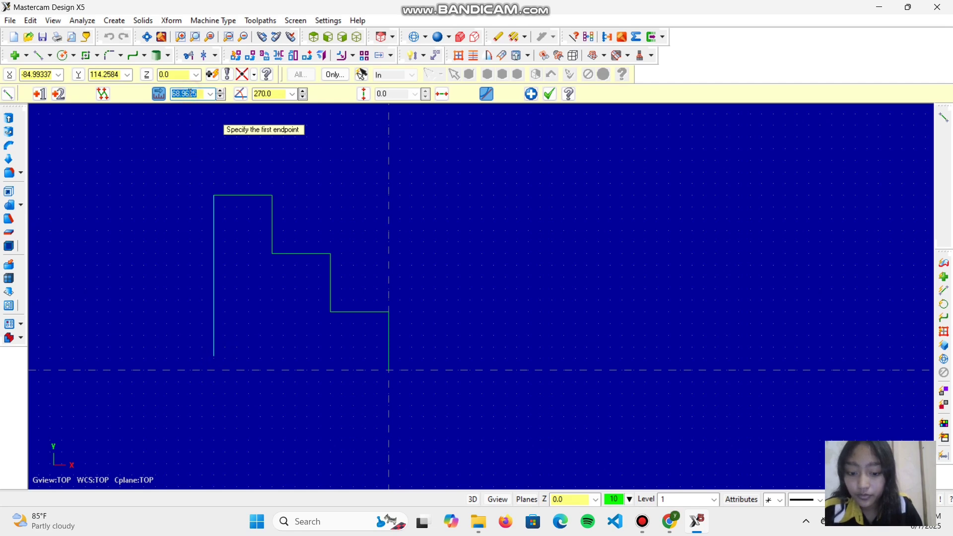
pyautogui.write('75')
pyautogui.press('Return')
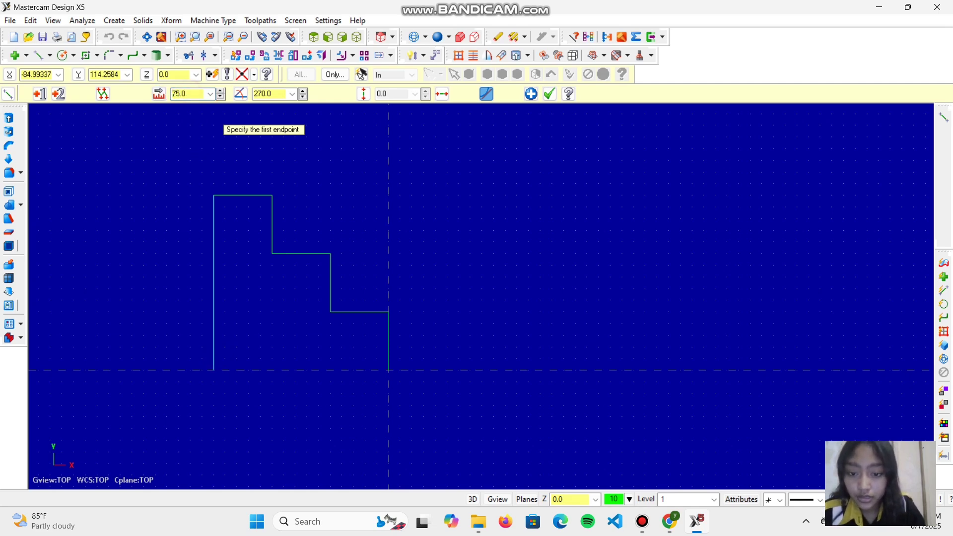
pyautogui.click(214, 370)
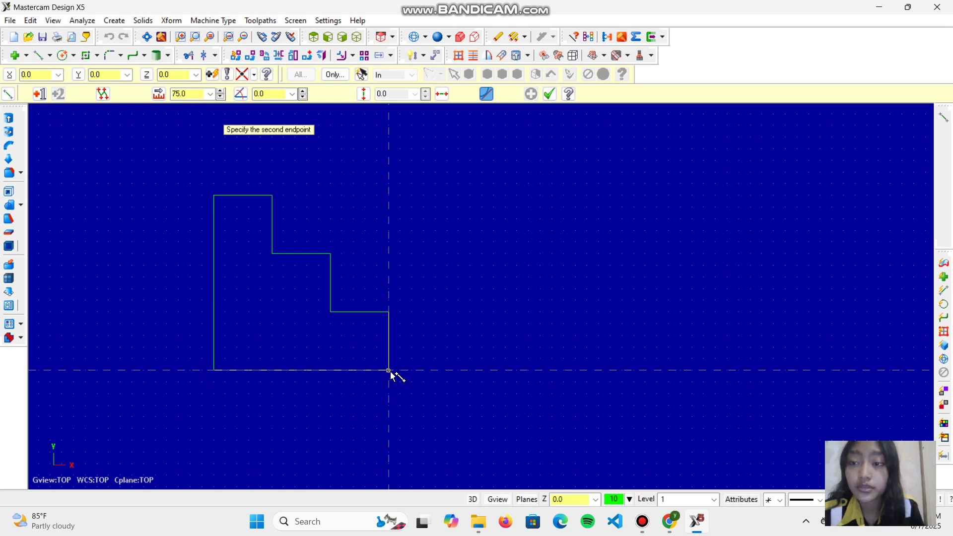
pyautogui.click(472, 378)
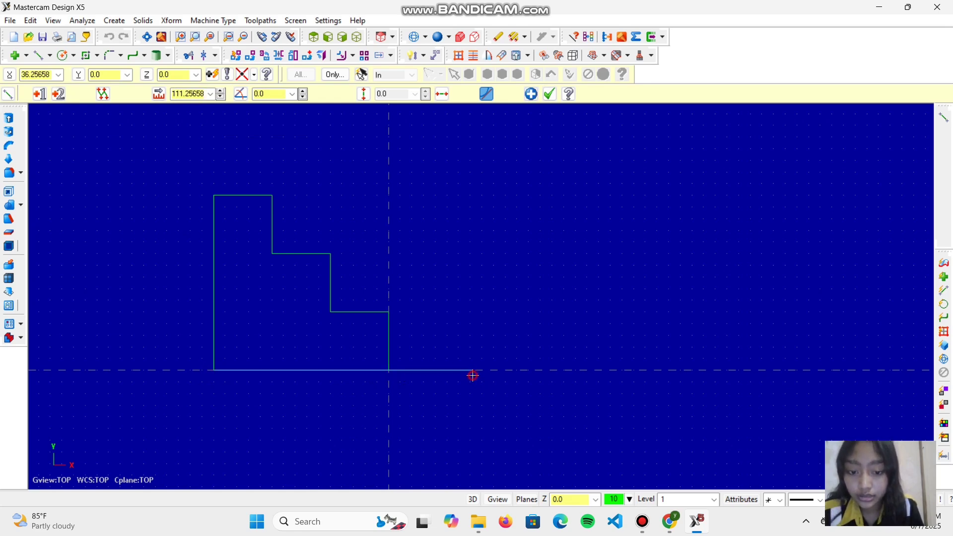
# - Trim off the part of the horizontal base line that extends beyond the vertical line at the origin
pyautogui.click(192, 56)
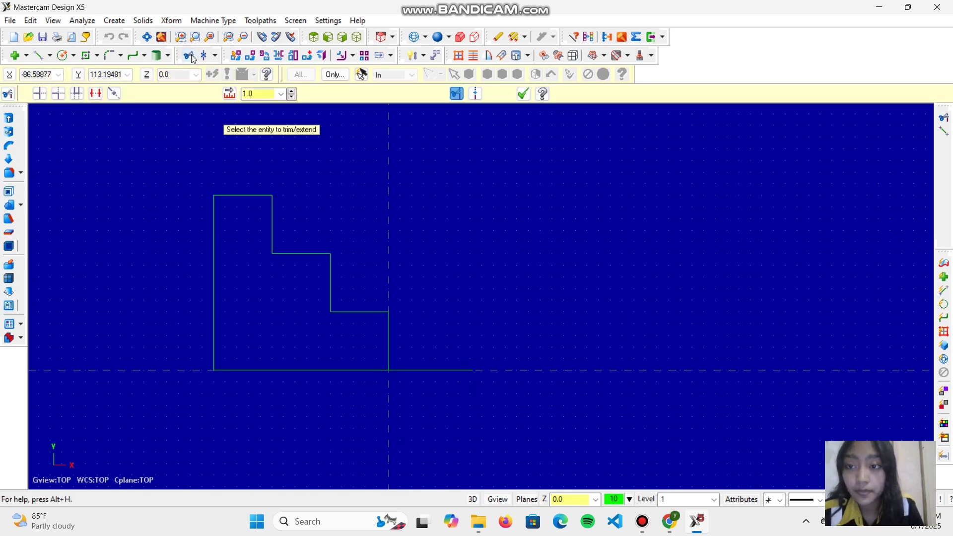
pyautogui.click(96, 94)
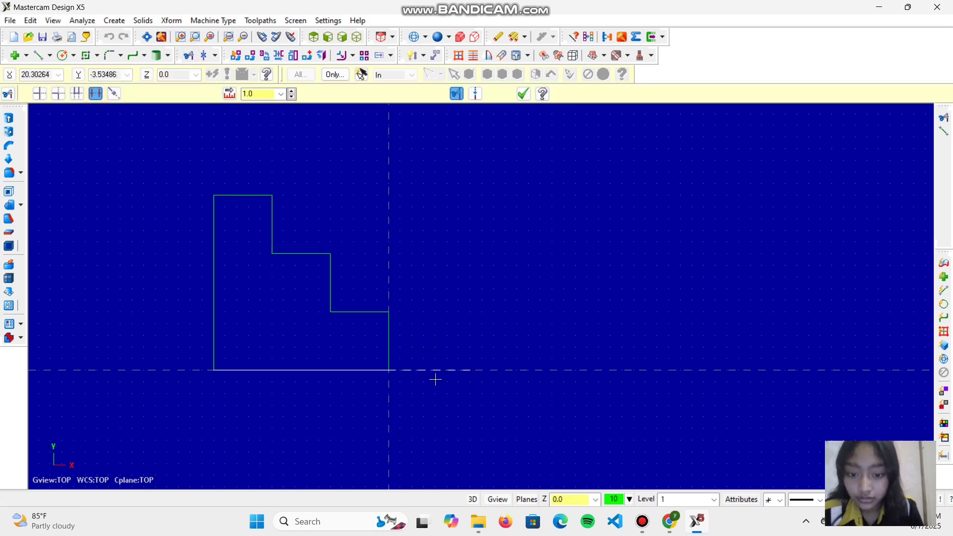
pyautogui.scroll(1, 379, 355)
pyautogui.scroll(2, 379, 355)
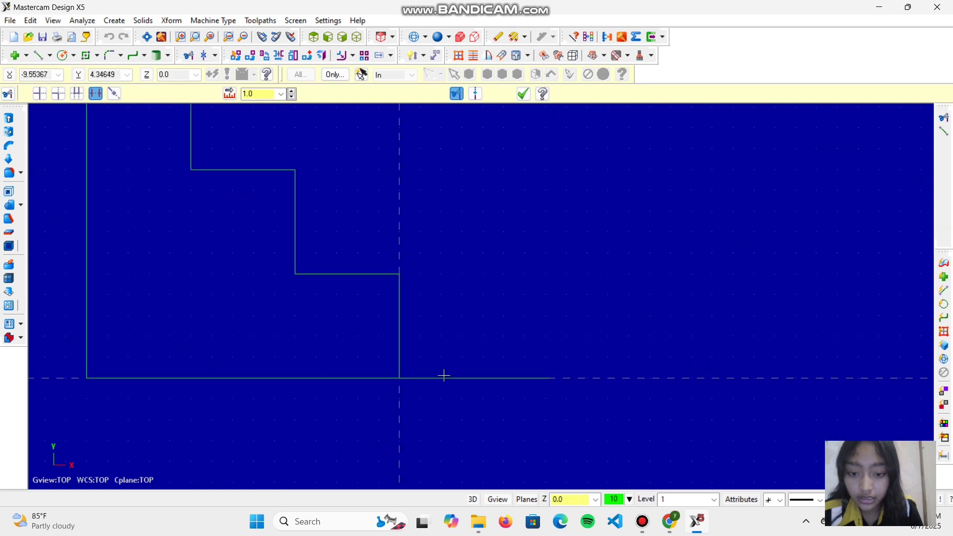
pyautogui.scroll(1, 387, 366)
pyautogui.scroll(3, 359, 361)
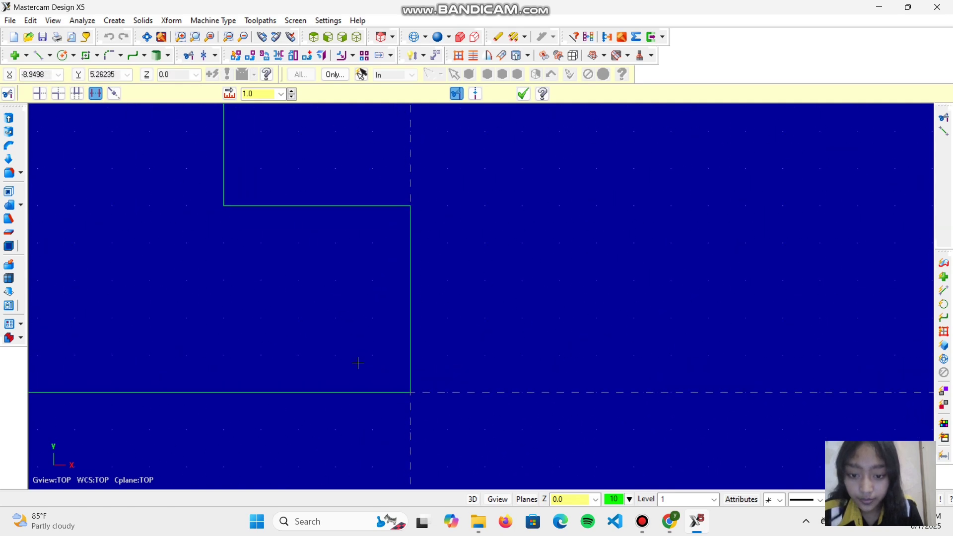
pyautogui.scroll(-5, 357, 281)
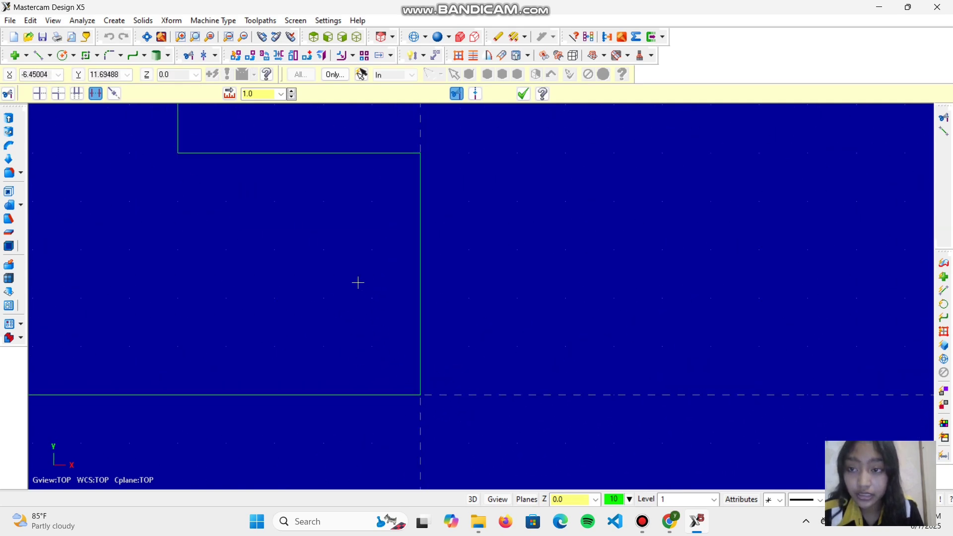
pyautogui.press('Left')
pyautogui.press('Left')
pyautogui.press('Left')
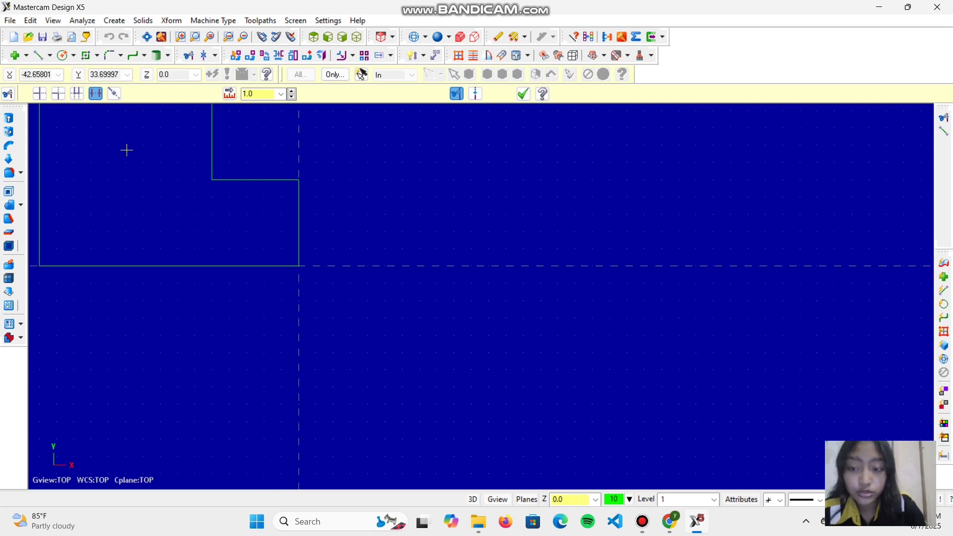
pyautogui.scroll(1, 127, 150)
pyautogui.scroll(-3, 126, 149)
pyautogui.scroll(-1, 129, 131)
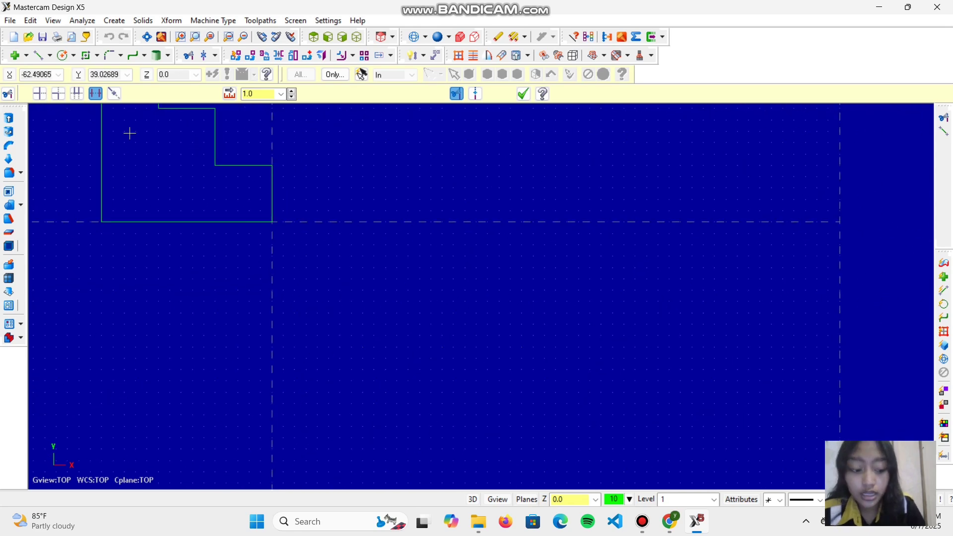
pyautogui.press('Left')
pyautogui.press('Left')
pyautogui.press('Left')
pyautogui.press('Up')
pyautogui.press('Up')
pyautogui.press('Up')
pyautogui.press('Up')
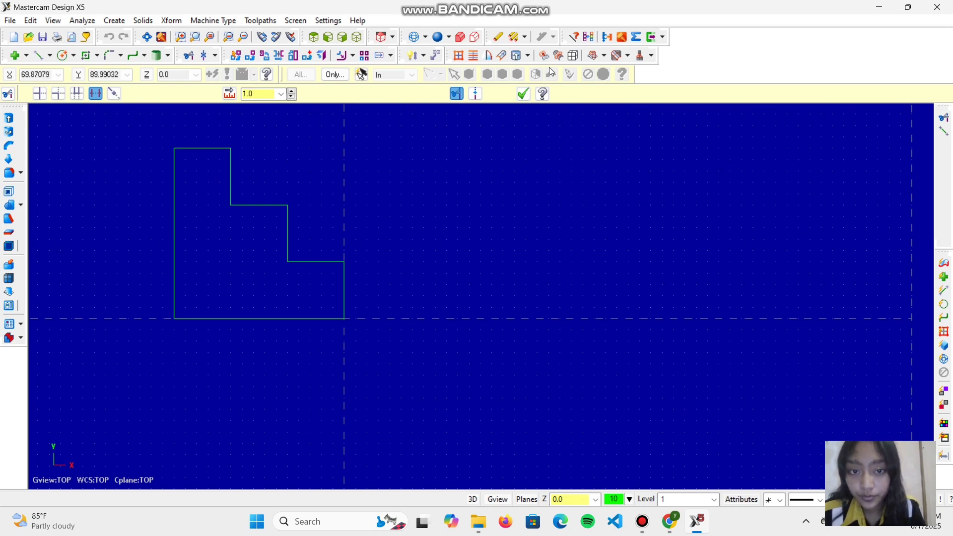
pyautogui.click(524, 94)
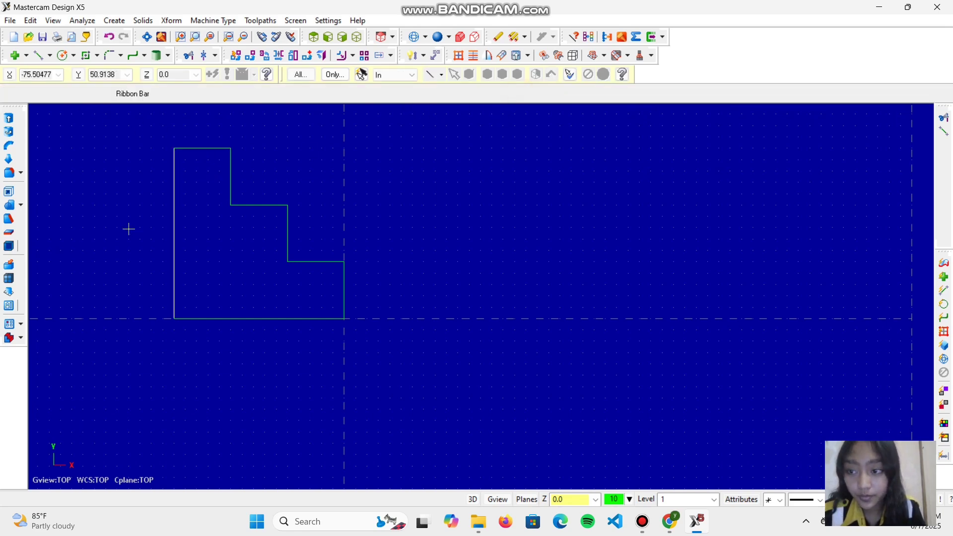
# - Revolve the closed stepped profile from 0 to 360 degrees about its horizontal base line as a new solid body
pyautogui.click(12, 130)
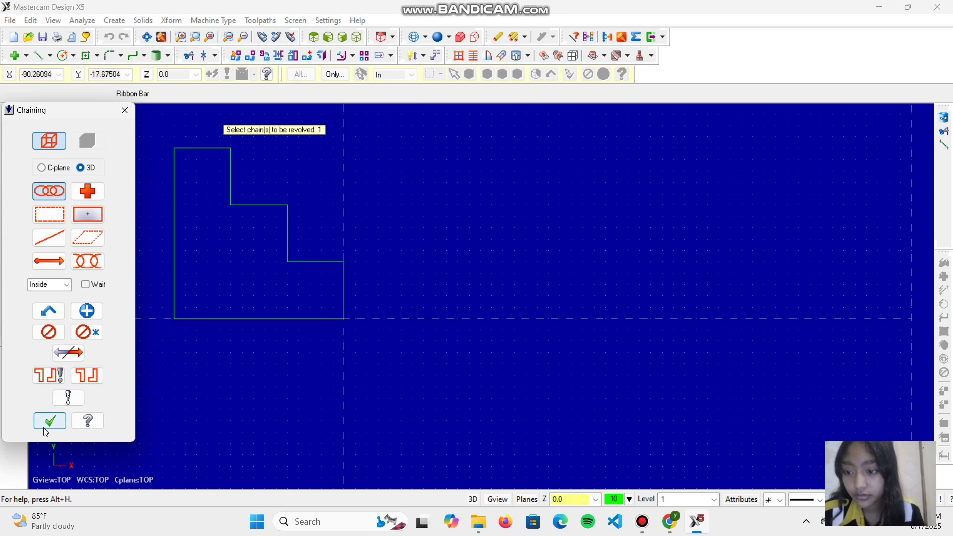
pyautogui.click(44, 427)
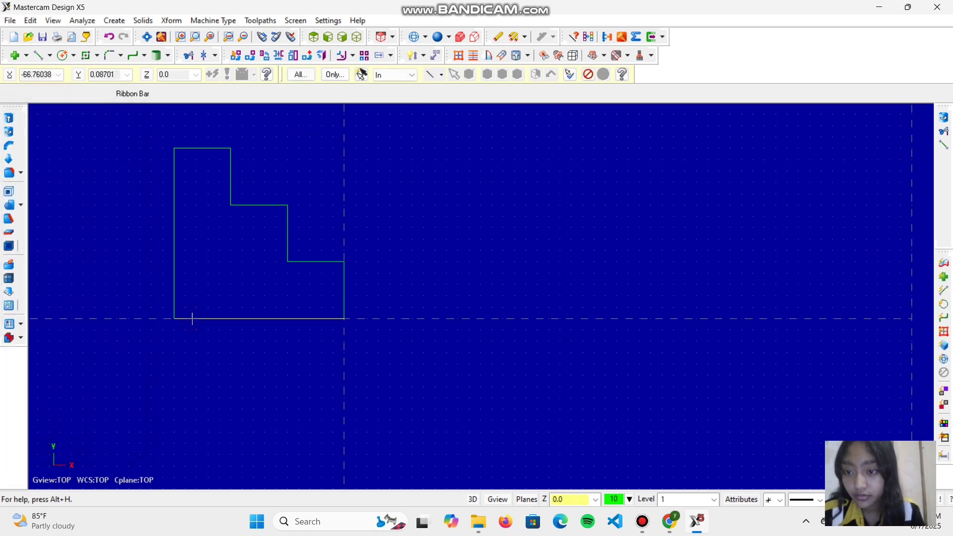
pyautogui.click(8, 131)
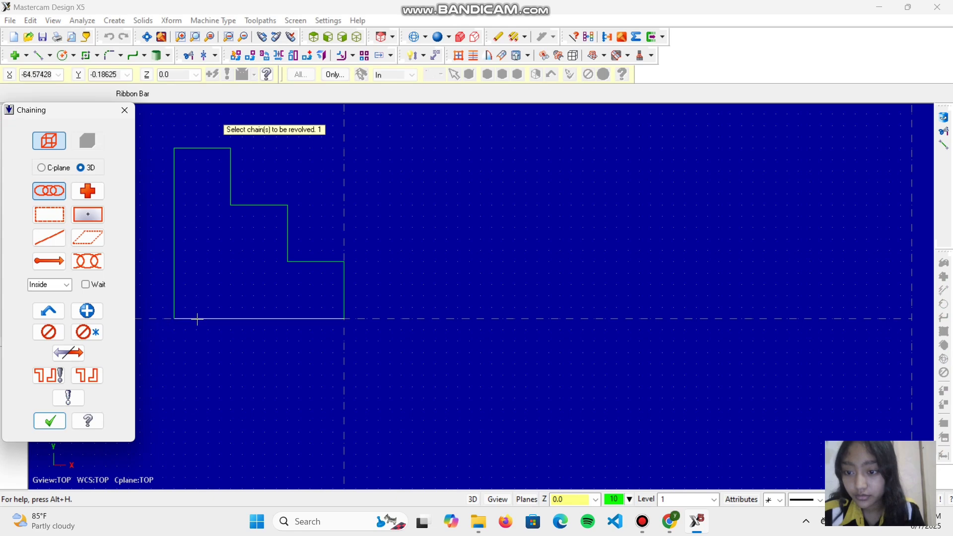
pyautogui.click(198, 319)
pyautogui.press('Return')
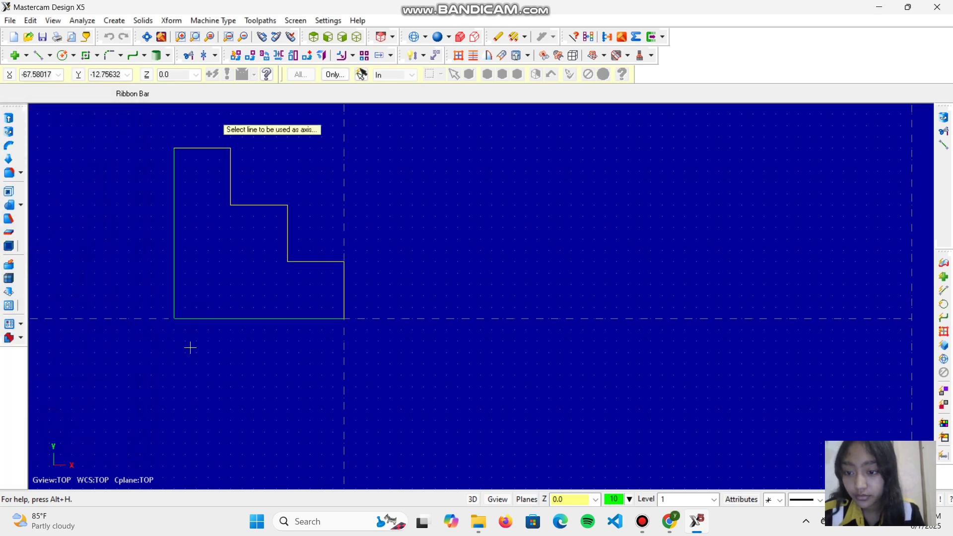
pyautogui.click(204, 318)
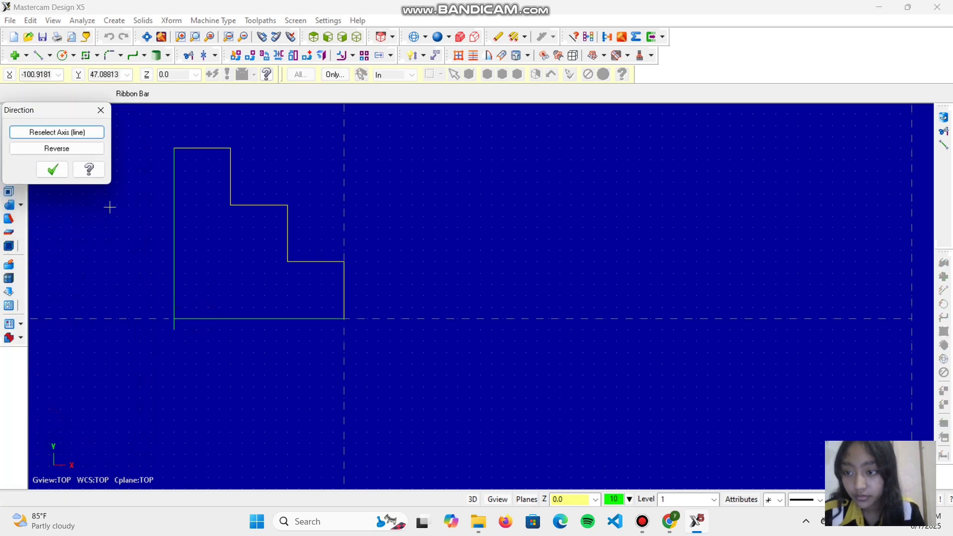
pyautogui.click(54, 171)
pyautogui.click(83, 321)
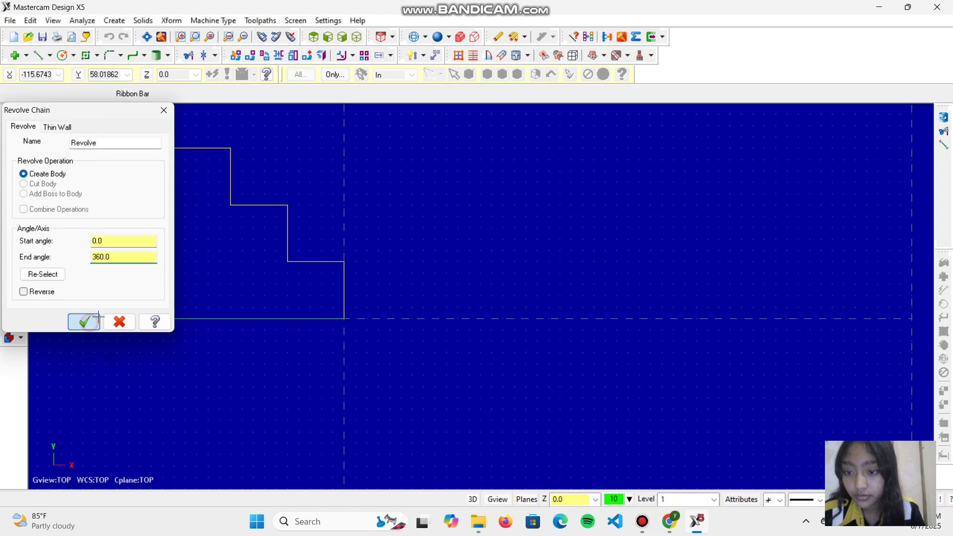
# - Shade the revolved solid and orbit it to inspect its stepped cylindrical shape
pyautogui.moveTo(223, 287)
pyautogui.mouseDown(button='middle')
pyautogui.moveTo(287, 245)
pyautogui.moveTo(228, 246)
pyautogui.moveTo(322, 246)
pyautogui.mouseUp(button='middle')
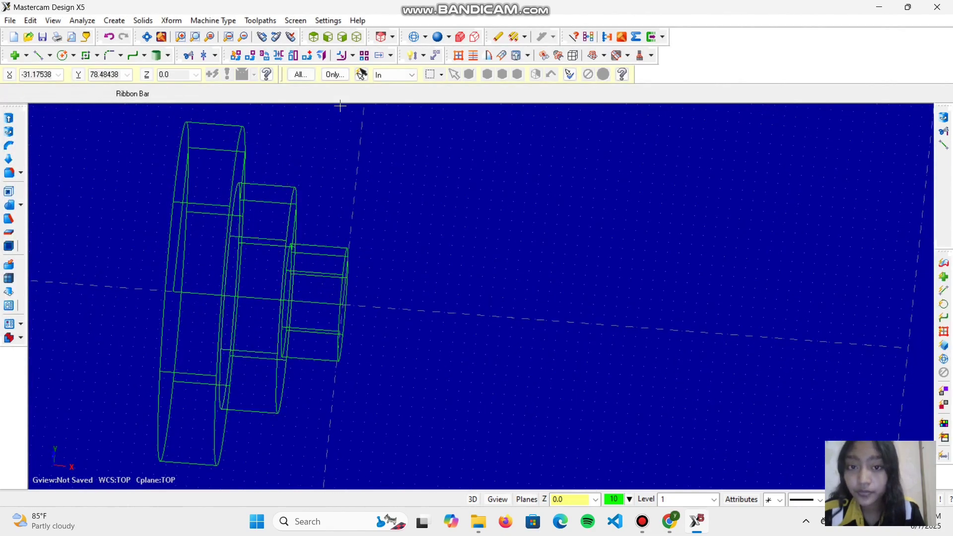
pyautogui.click(438, 39)
pyautogui.moveTo(246, 265)
pyautogui.mouseDown(button='middle')
pyautogui.moveTo(271, 239)
pyautogui.moveTo(268, 209)
pyautogui.moveTo(244, 206)
pyautogui.moveTo(212, 232)
pyautogui.moveTo(201, 149)
pyautogui.moveTo(172, 145)
pyautogui.mouseUp(button='middle')
pyautogui.press('Right')
pyautogui.press('Right')
pyautogui.press('Right')
pyautogui.press('Right')
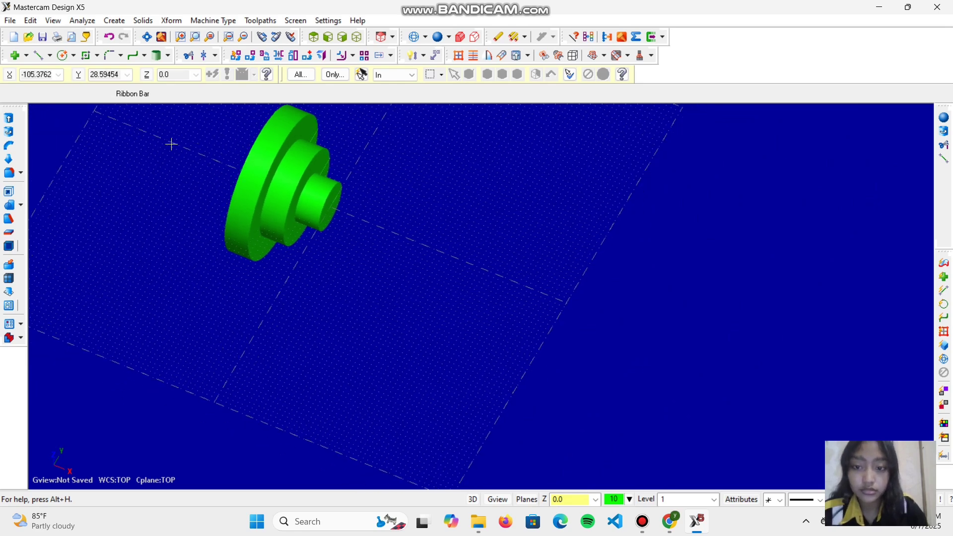
# - Inspect the shaded solid in the Top and Front views, ending in the Top view
pyautogui.click(314, 37)
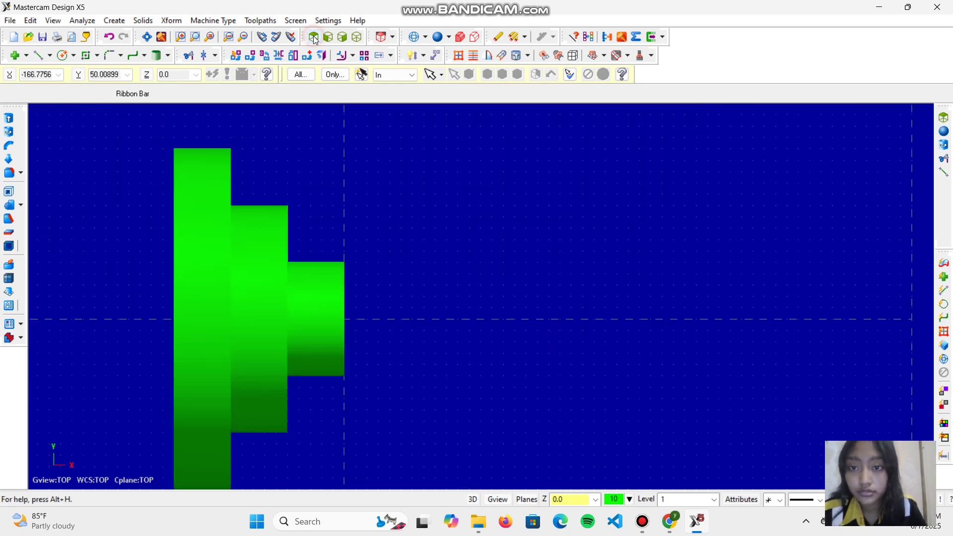
pyautogui.scroll(-2, 233, 269)
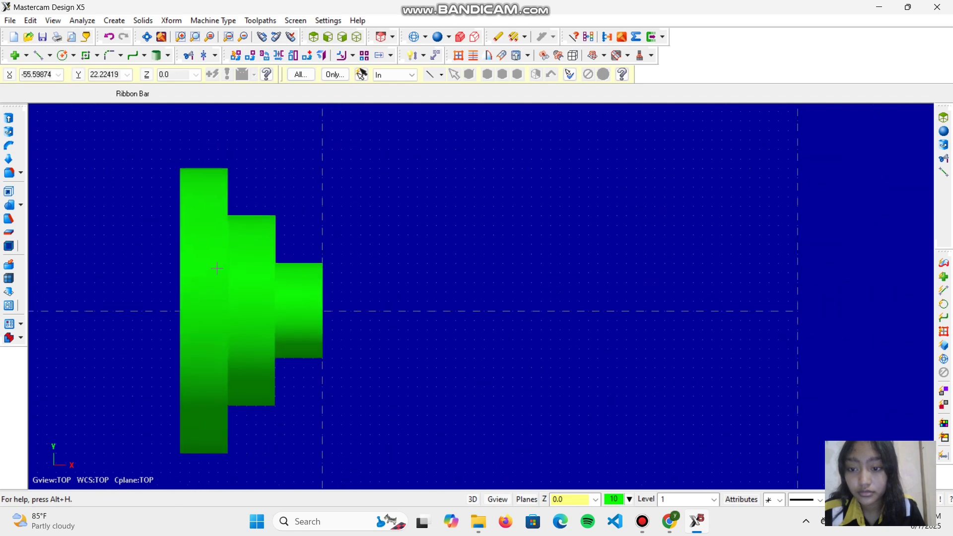
pyautogui.click(330, 39)
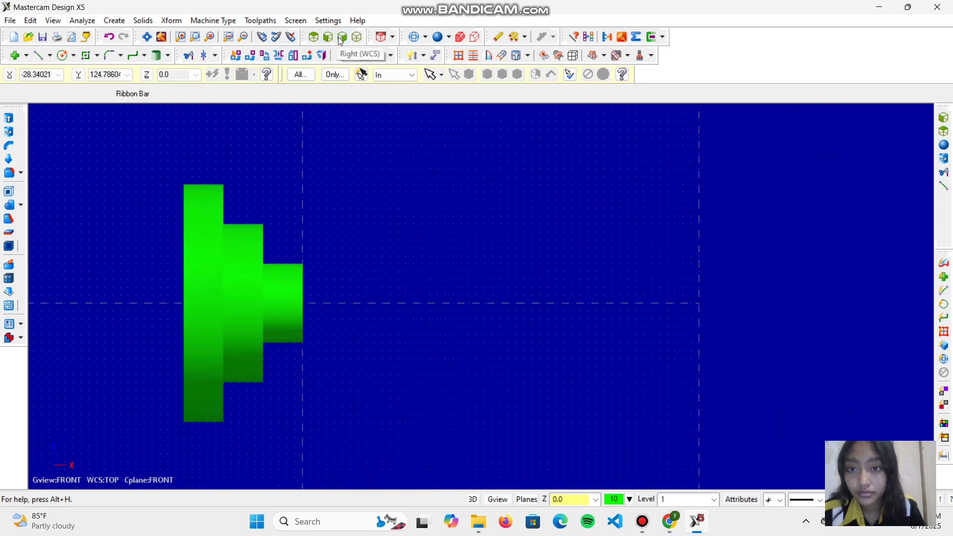
pyautogui.click(329, 40)
pyautogui.click(330, 40)
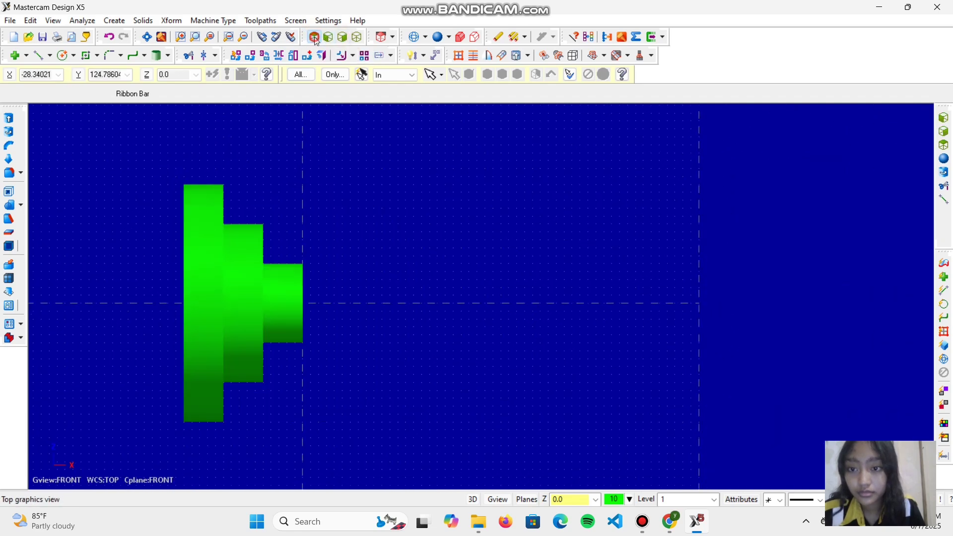
pyautogui.click(313, 37)
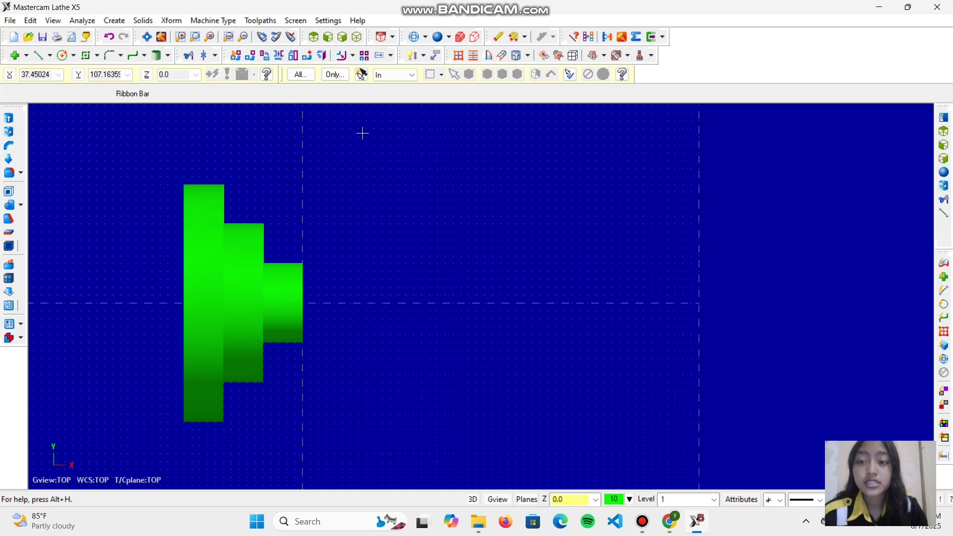
# - Set the machine type to the default lathe
pyautogui.click(211, 20)
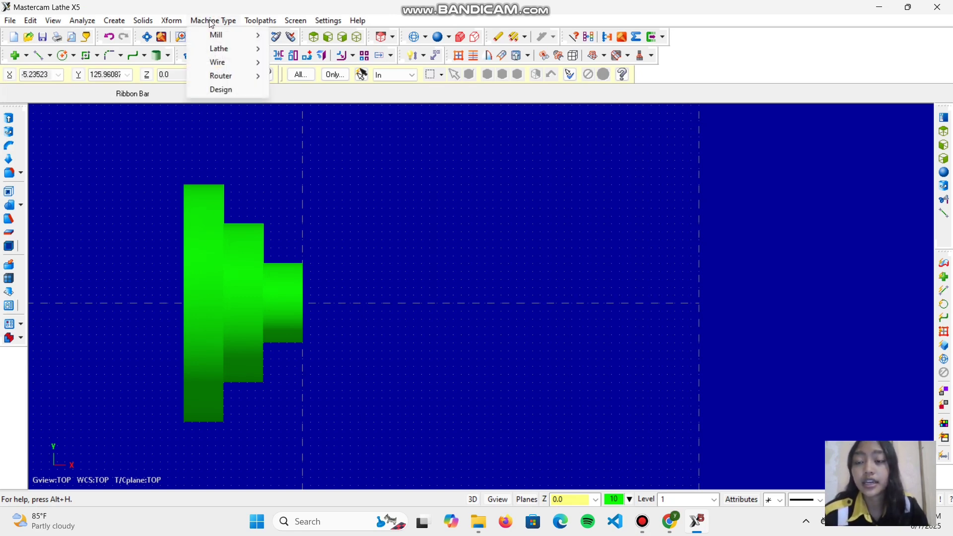
pyautogui.moveTo(224, 52)
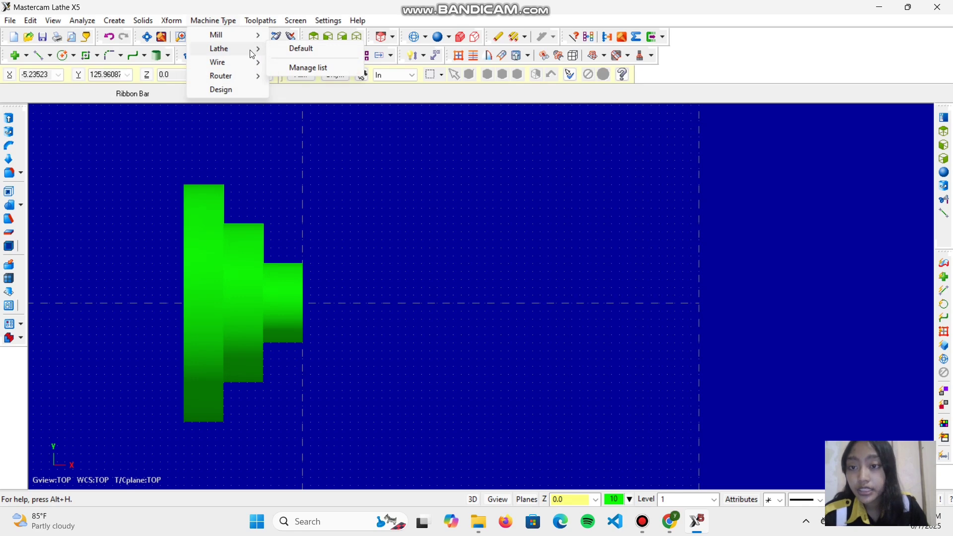
pyautogui.click(301, 49)
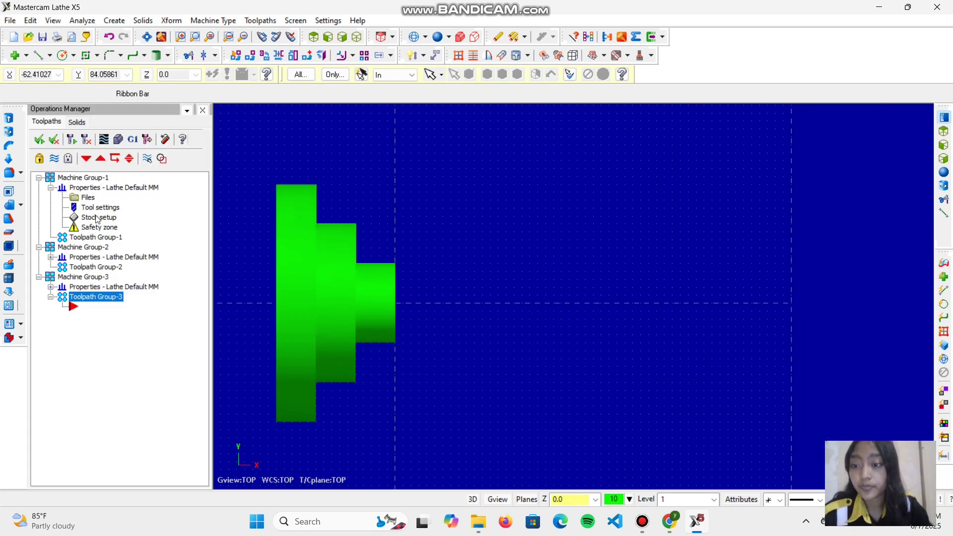
# - Define a cylindrical left-spindle stock for the first machine group with OD 50, length 100 and Z position 0
pyautogui.doubleClick(90, 191)
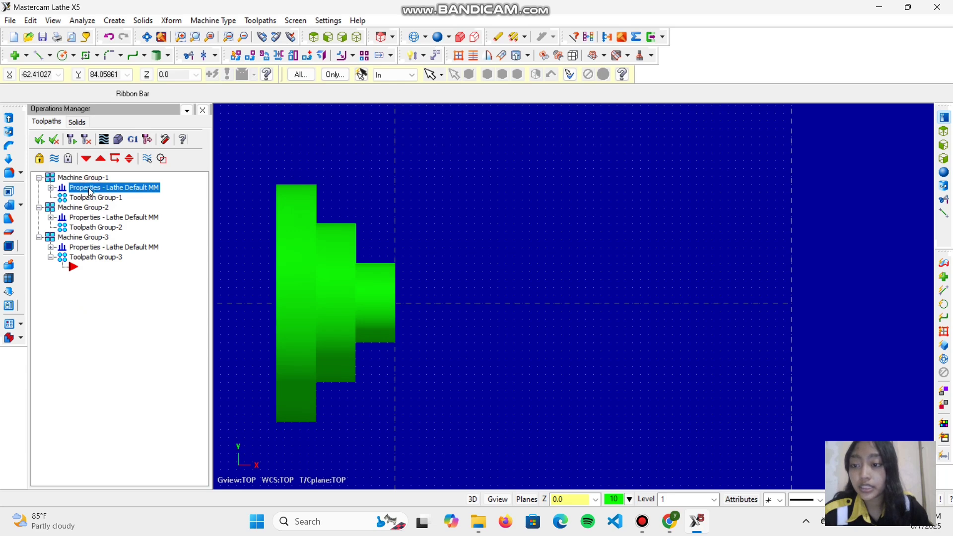
pyautogui.doubleClick(103, 190)
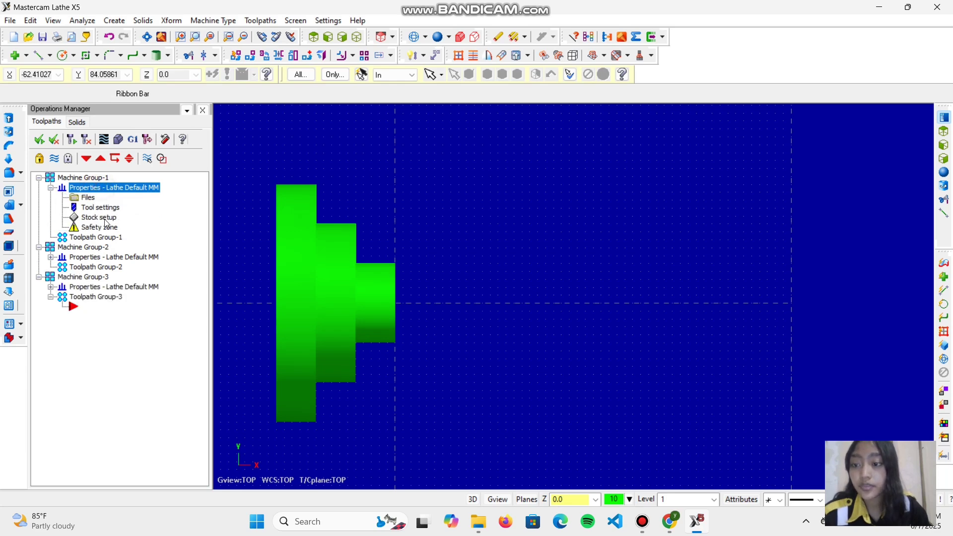
pyautogui.click(104, 222)
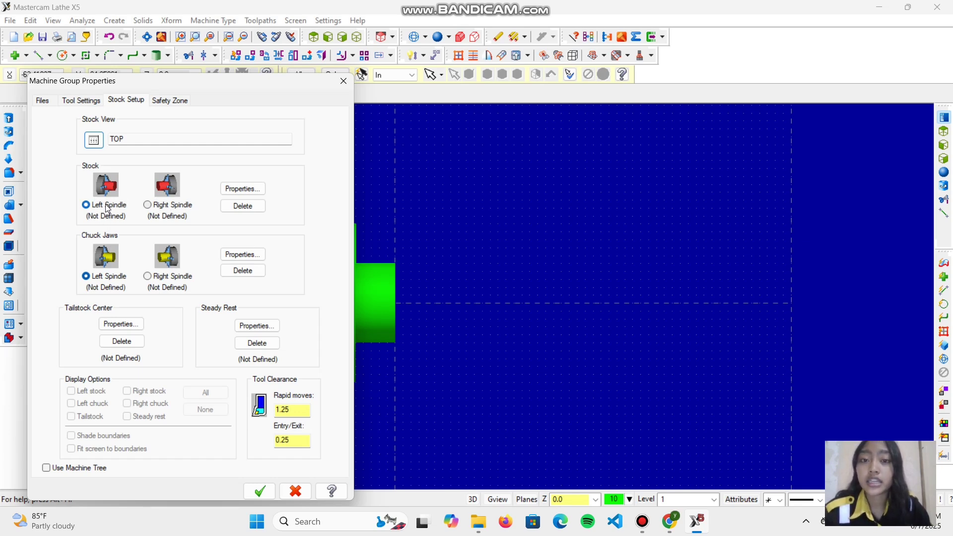
pyautogui.click(244, 189)
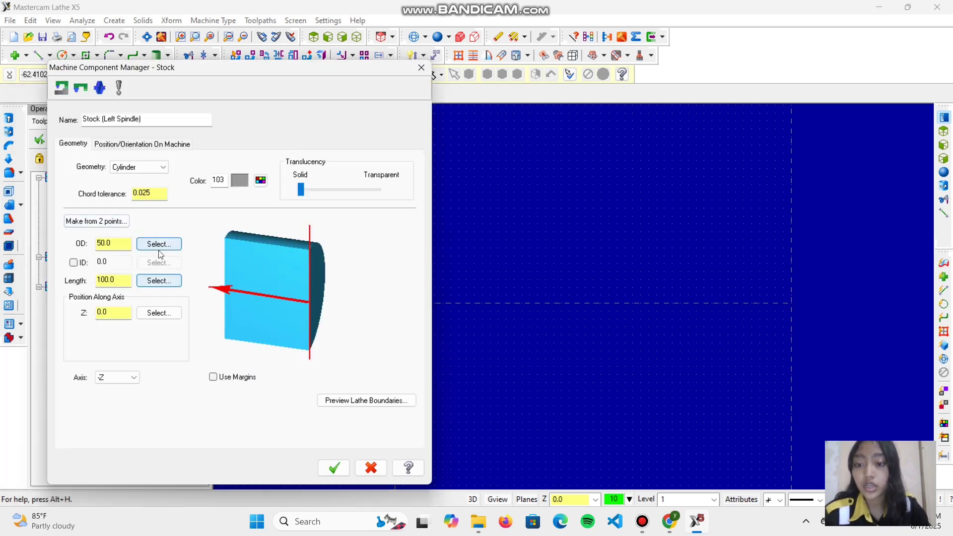
pyautogui.click(116, 243)
pyautogui.doubleClick(112, 244)
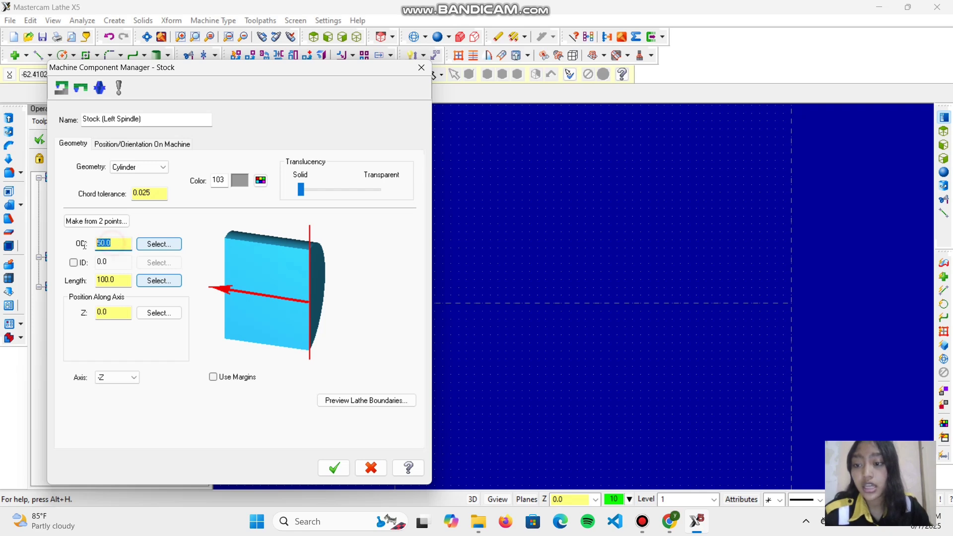
pyautogui.doubleClick(114, 281)
pyautogui.click(119, 311)
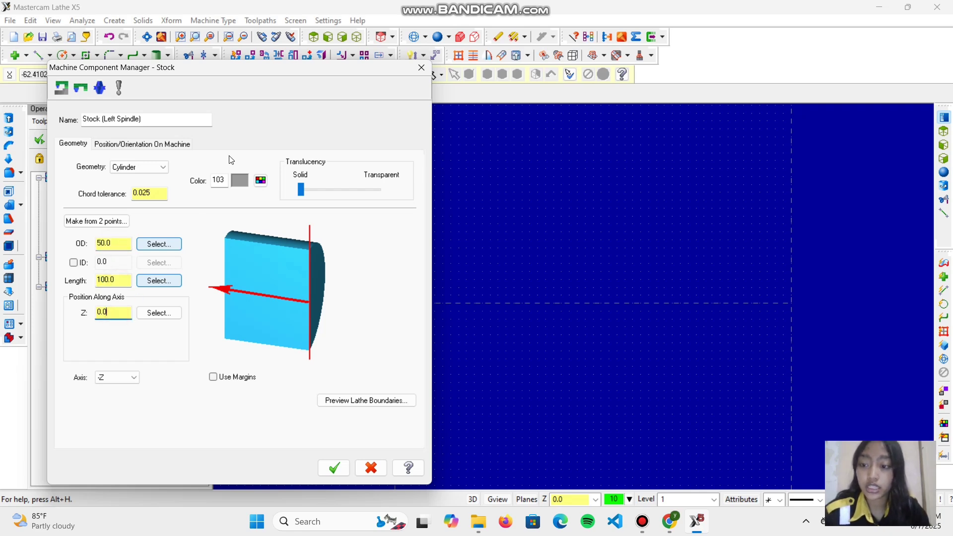
pyautogui.click(331, 468)
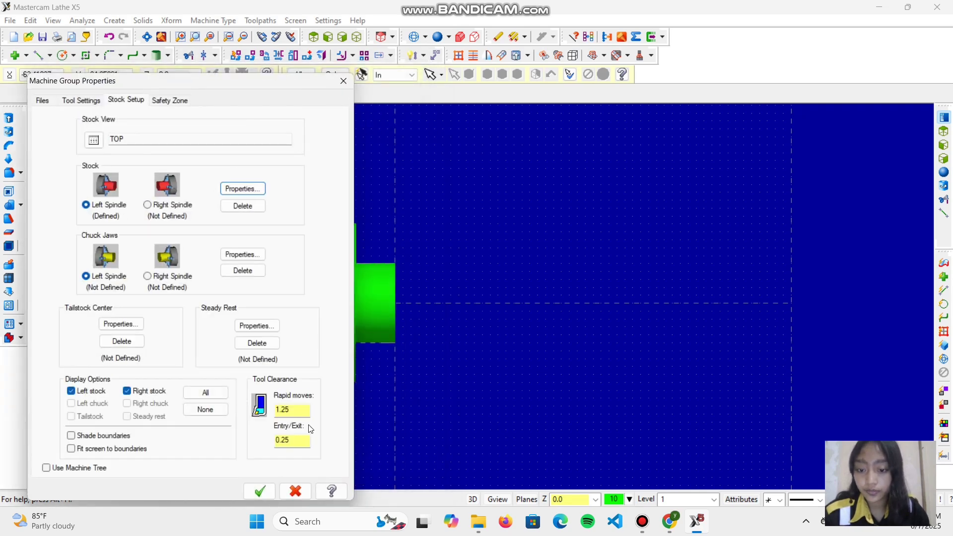
pyautogui.click(262, 492)
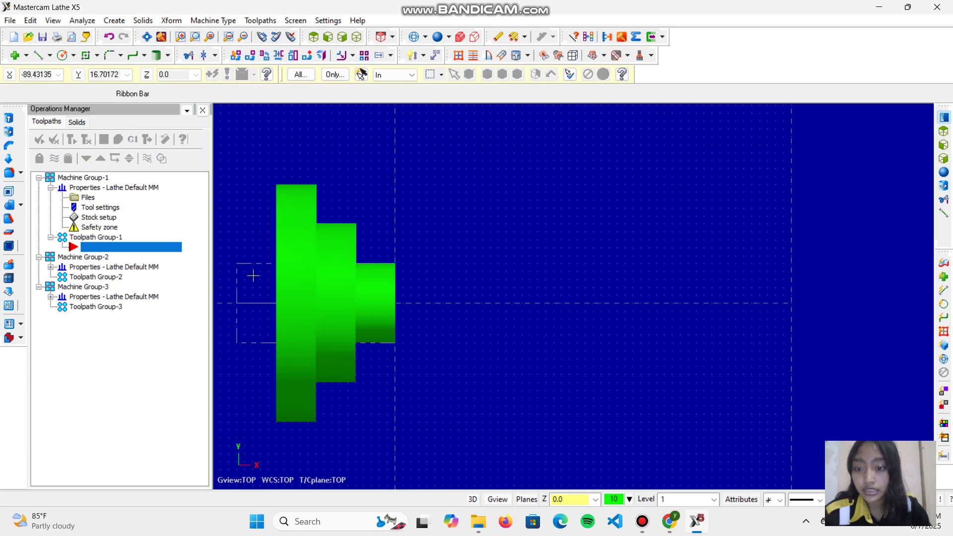
# - Display the stepped solid as a wireframe and inspect the stock boundary around it
pyautogui.scroll(1, 254, 285)
pyautogui.scroll(2, 254, 284)
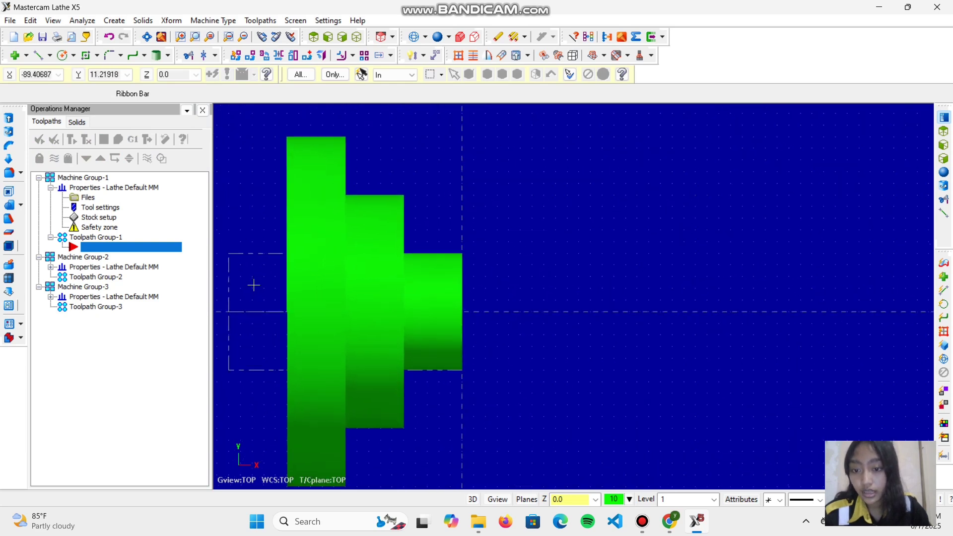
pyautogui.click(203, 110)
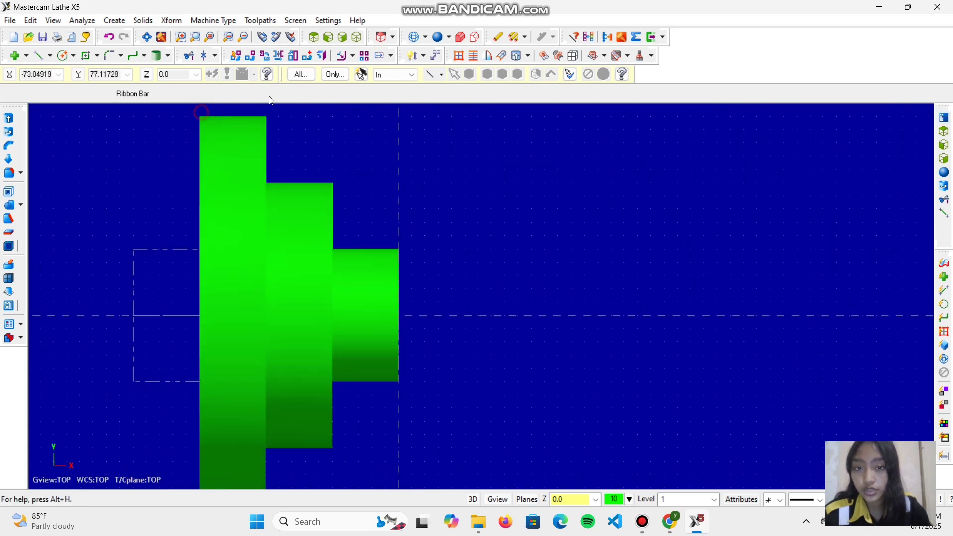
pyautogui.click(416, 37)
pyautogui.scroll(1, 247, 264)
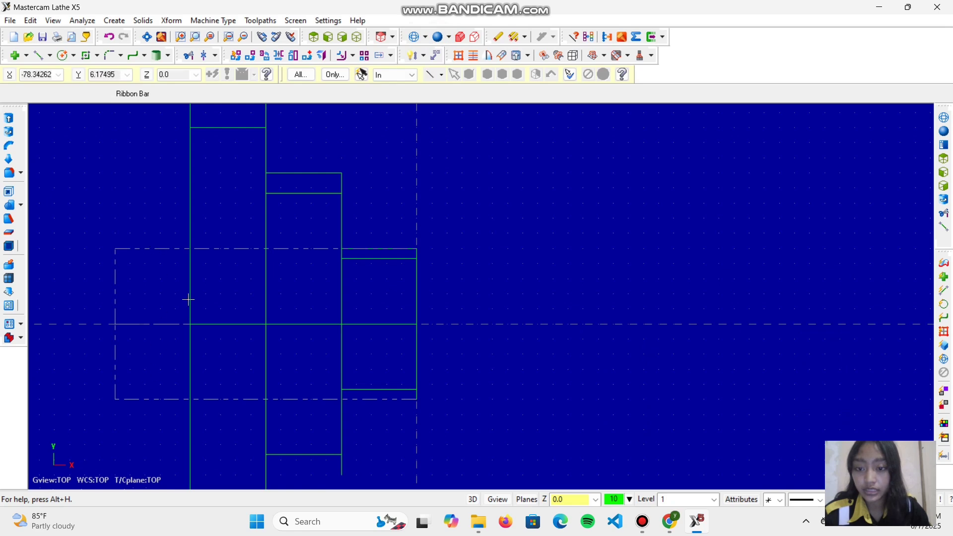
pyautogui.scroll(1, 185, 314)
pyautogui.scroll(-2, 185, 315)
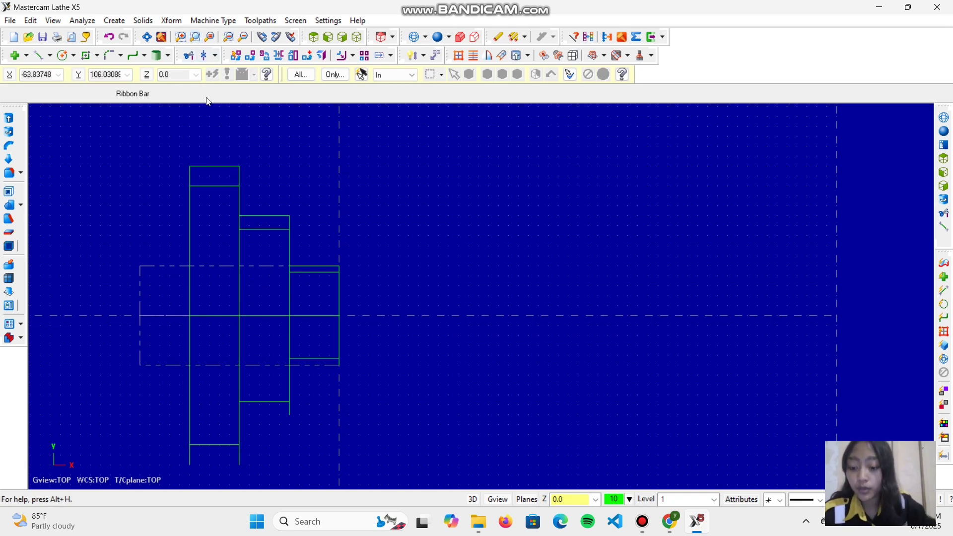
# - Set the left-spindle stock's outer diameter to 100 mm and its Z position to 2 mm
pyautogui.hotkey('alt', 'o')
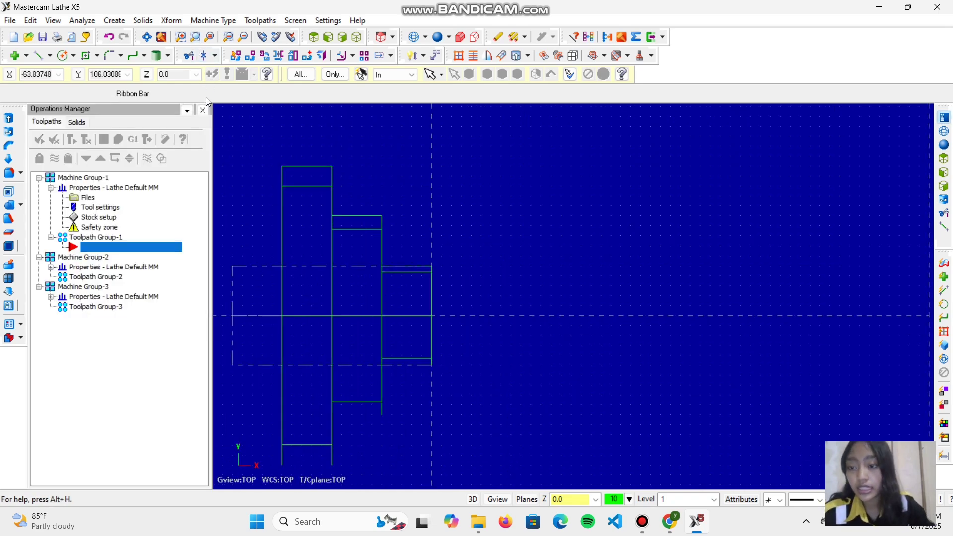
pyautogui.doubleClick(99, 217)
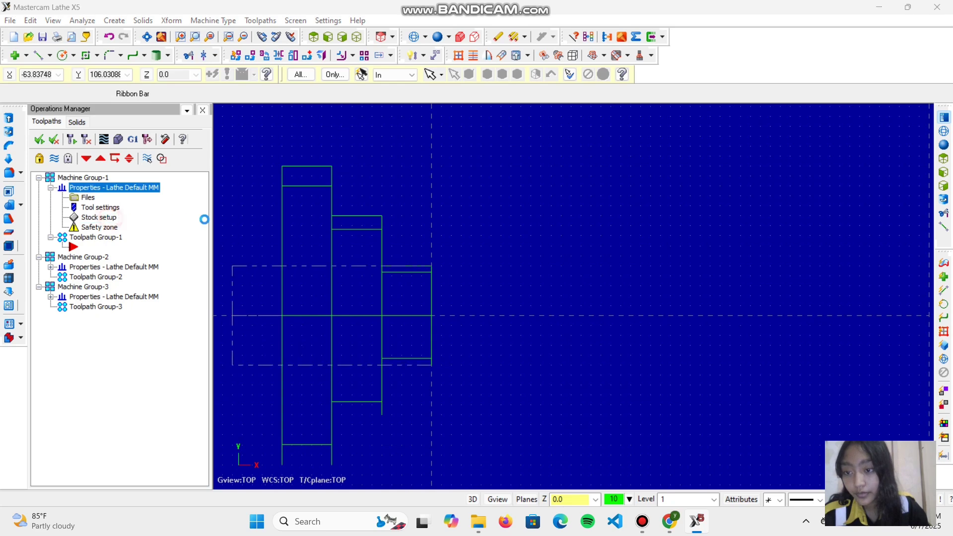
pyautogui.click(241, 189)
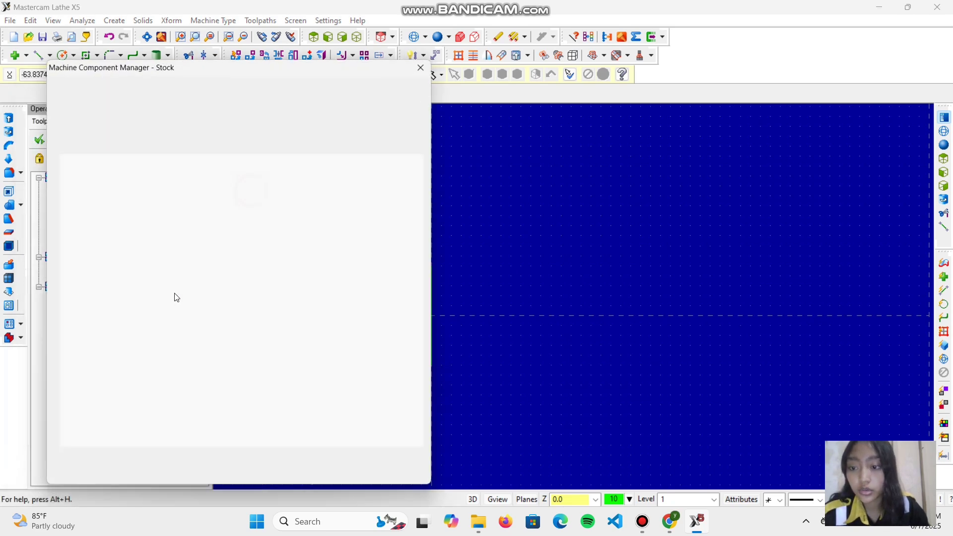
pyautogui.doubleClick(118, 241)
pyautogui.write('100')
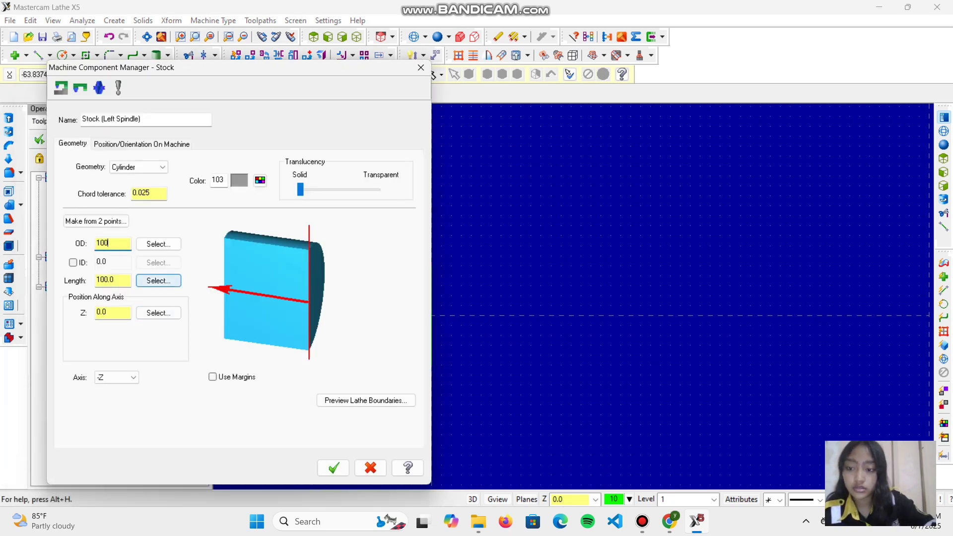
pyautogui.press('Return')
pyautogui.click(110, 312)
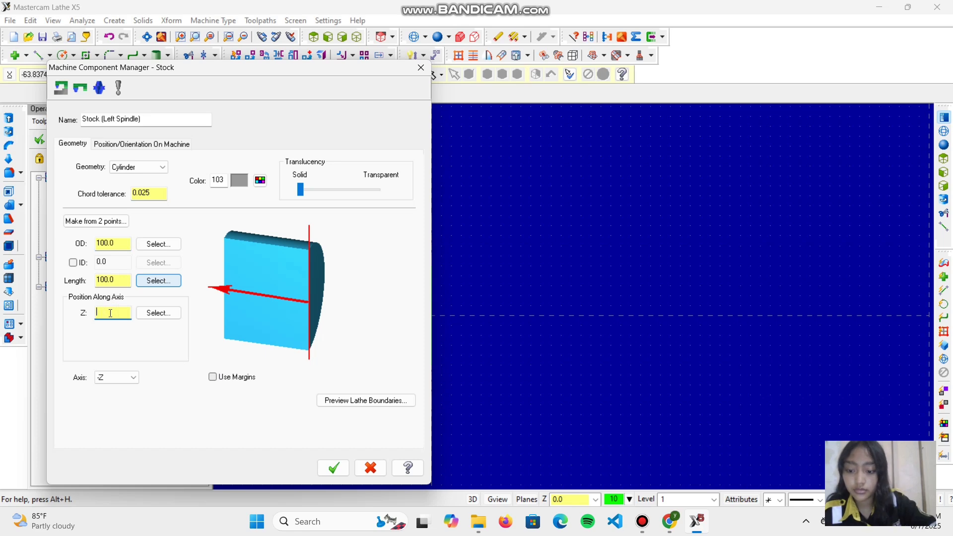
pyautogui.write('2')
pyautogui.press('Return')
pyautogui.click(341, 471)
pyautogui.click(263, 490)
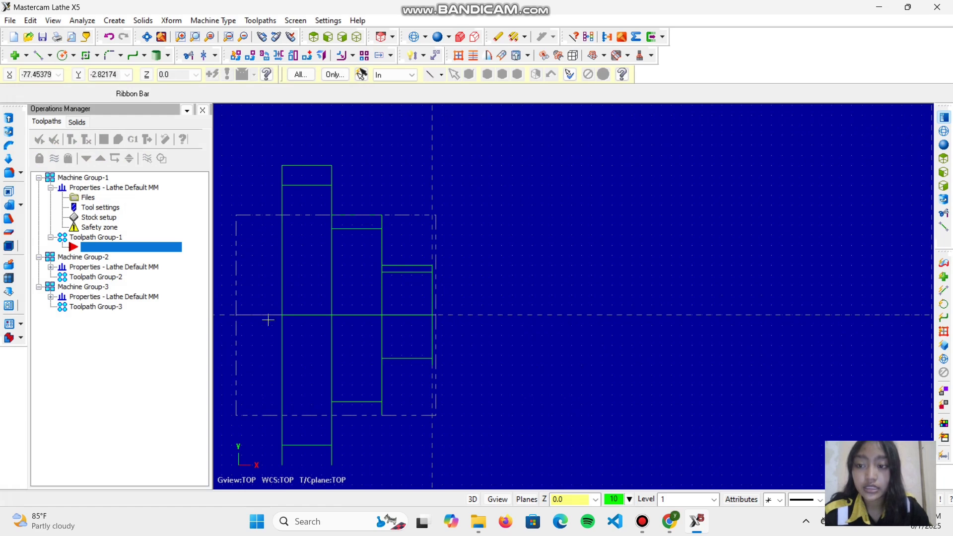
# - Set both the outer diameter and the length of the left-spindle stock to 150 mm
pyautogui.click(109, 220)
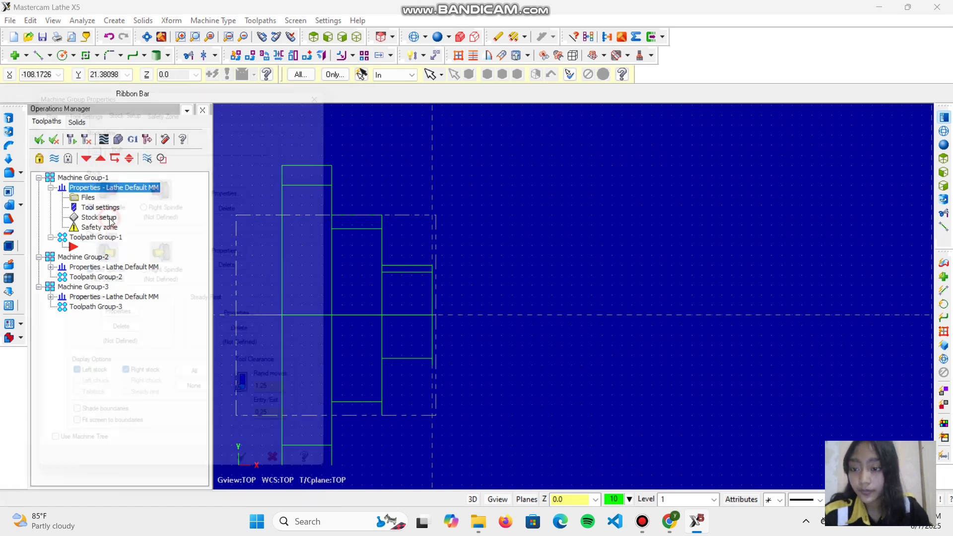
pyautogui.click(241, 190)
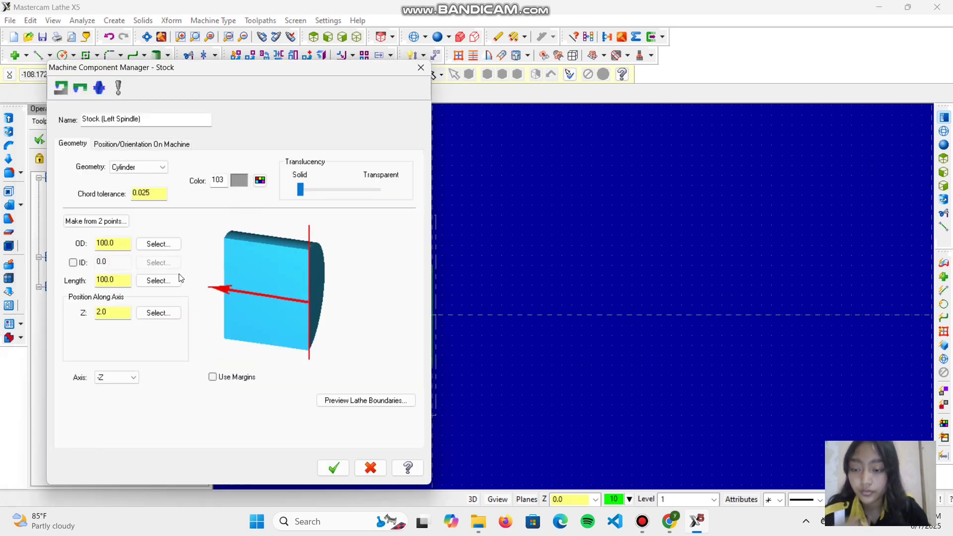
pyautogui.moveTo(119, 242); pyautogui.dragTo(84, 242)
pyautogui.write('150')
pyautogui.press('Return')
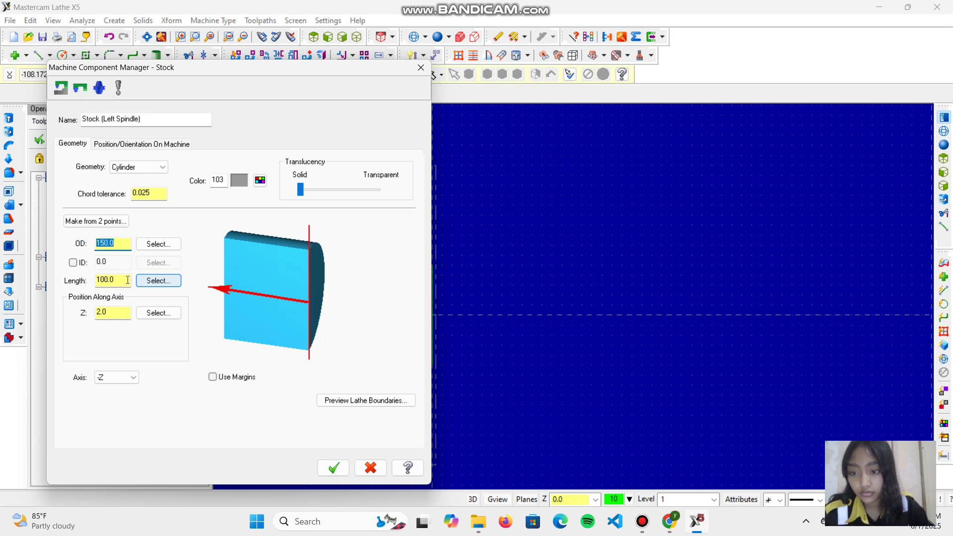
pyautogui.moveTo(127, 280); pyautogui.dragTo(89, 280)
pyautogui.write('150')
pyautogui.press('Return')
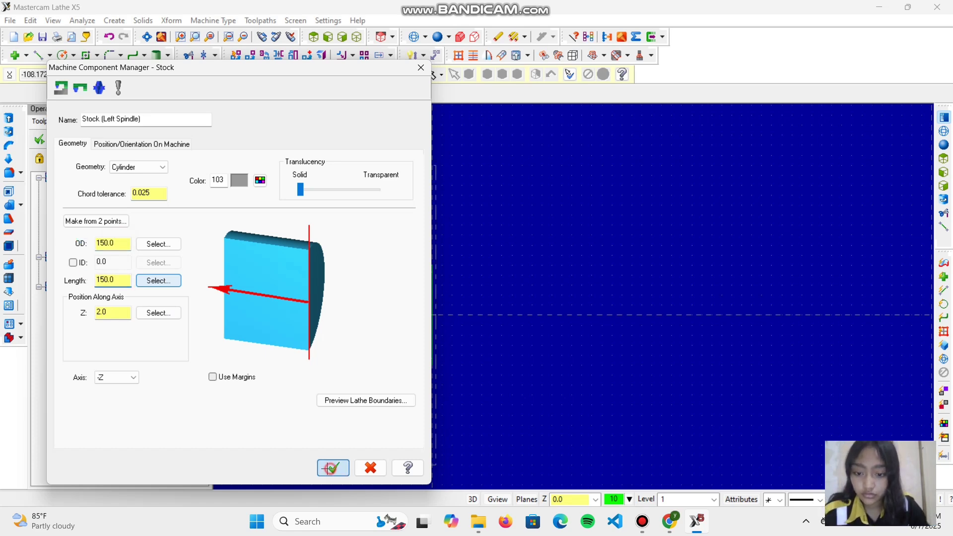
pyautogui.click(333, 468)
pyautogui.click(255, 491)
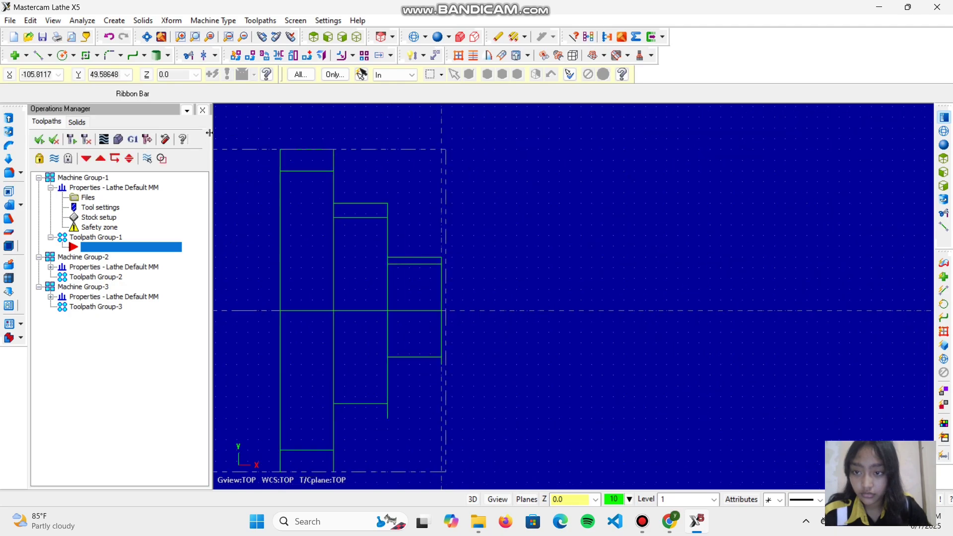
# - Examine in the Top view how far the stock boundary extends beyond the stepped part
pyautogui.click(203, 110)
pyautogui.scroll(-2, 164, 245)
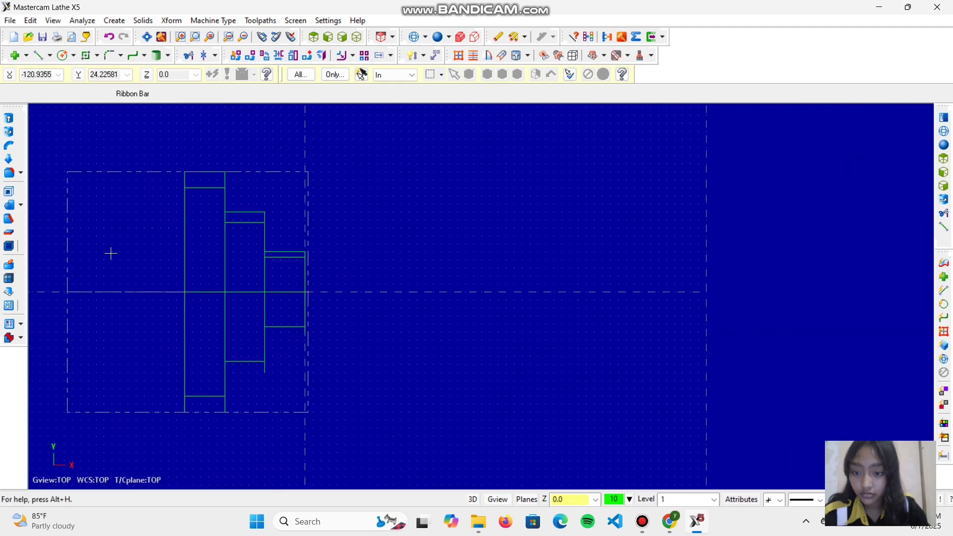
pyautogui.moveTo(111, 253); pyautogui.dragTo(159, 288, button='middle')
pyautogui.scroll(1, 163, 215)
pyautogui.scroll(-1, 163, 214)
pyautogui.moveTo(179, 172); pyautogui.dragTo(278, 89, button='middle')
pyautogui.click(313, 38)
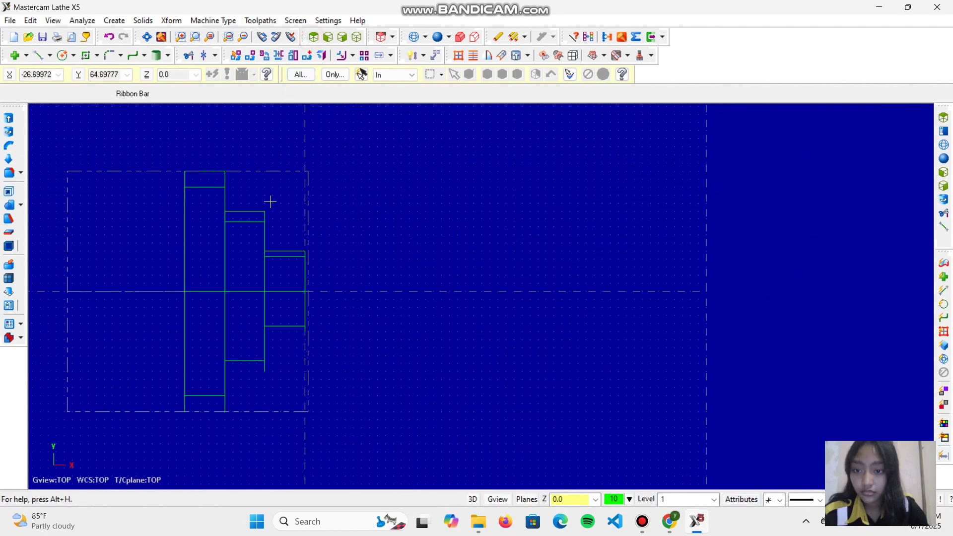
# - Set the left-spindle stock's length to 80 mm and its Z position to 3 mm, keeping the 150 mm OD
pyautogui.hotkey('alt', 'o')
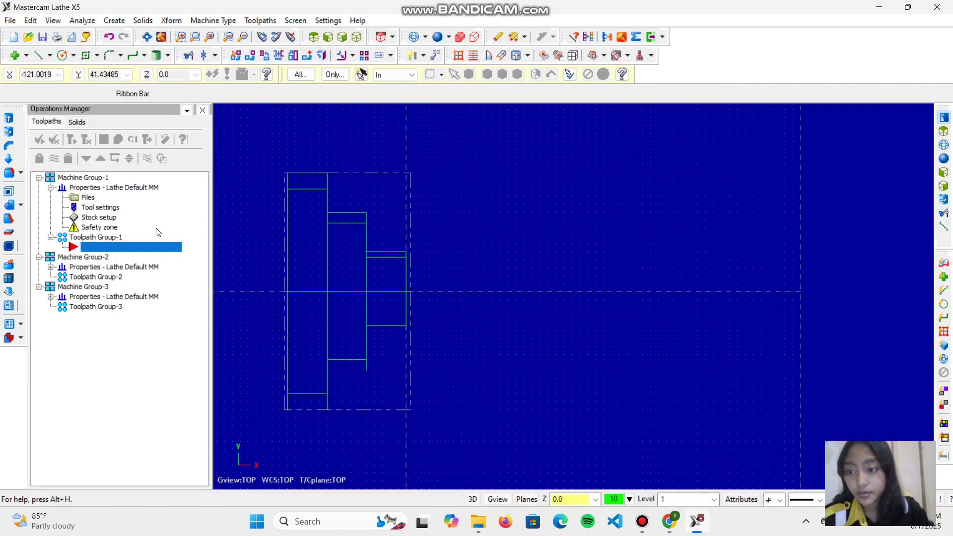
pyautogui.click(102, 217)
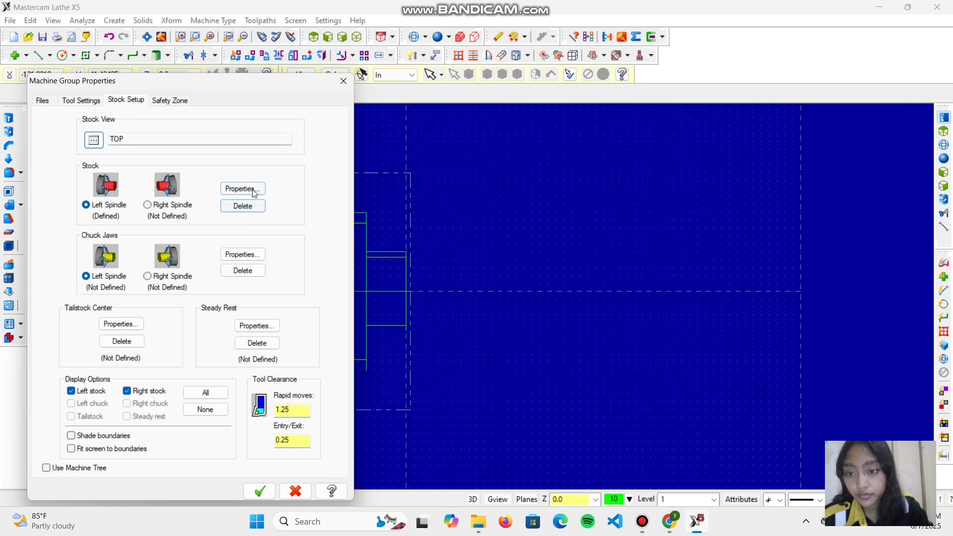
pyautogui.click(248, 191)
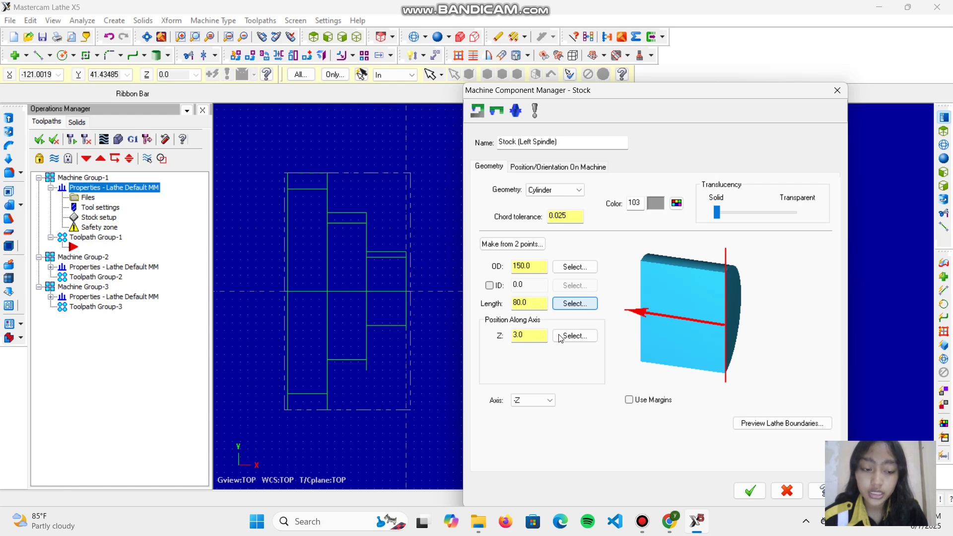
pyautogui.click(750, 491)
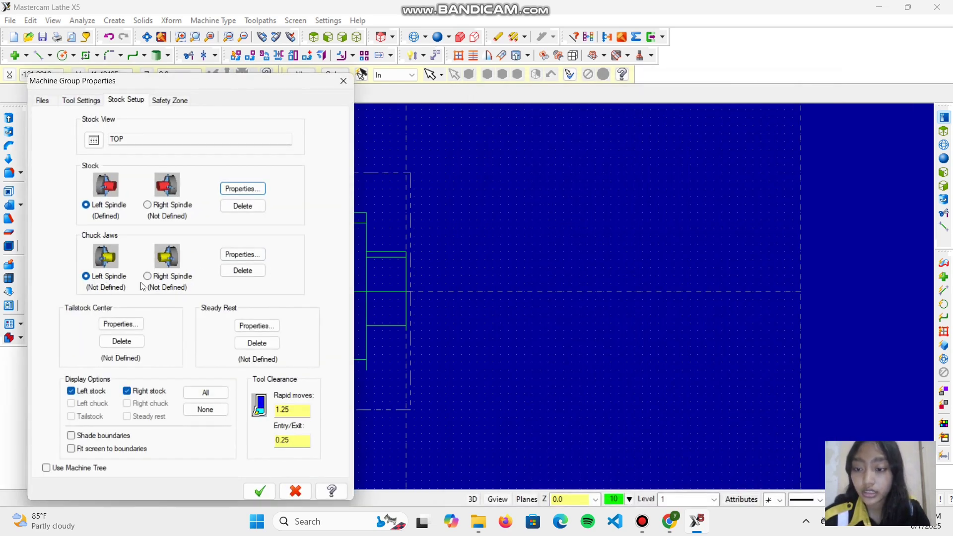
# - Set the left-spindle chuck jaws' user-defined diameter to 30 mm
pyautogui.click(243, 259)
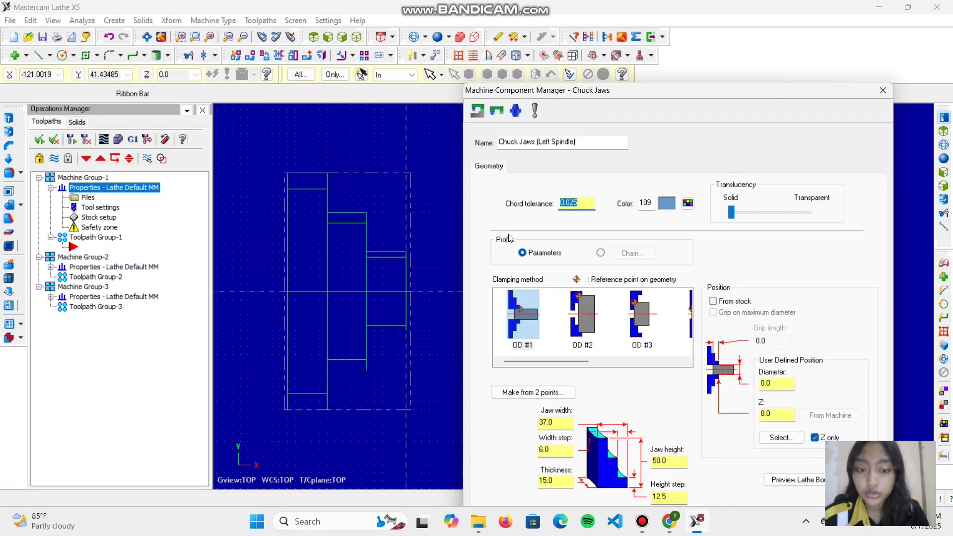
pyautogui.moveTo(663, 95); pyautogui.dragTo(666, 57)
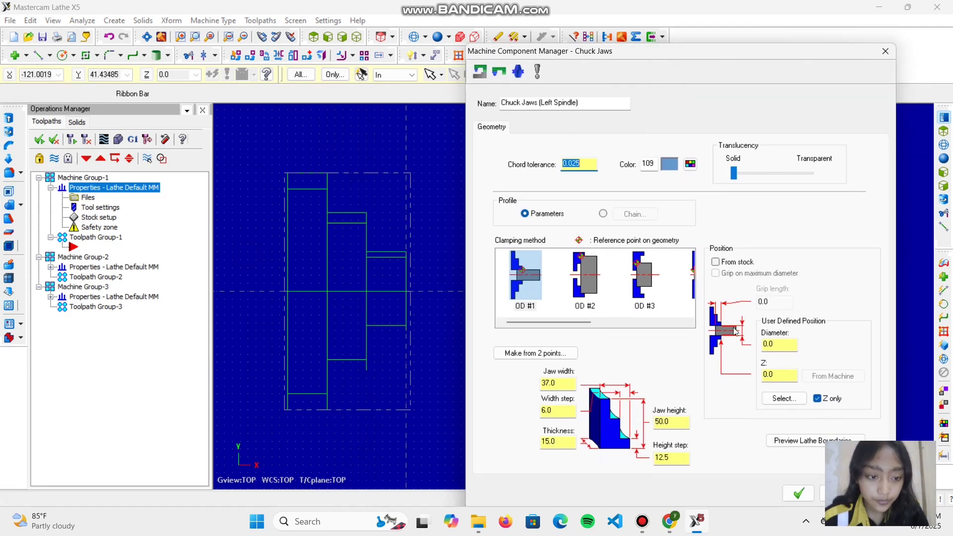
pyautogui.click(777, 344)
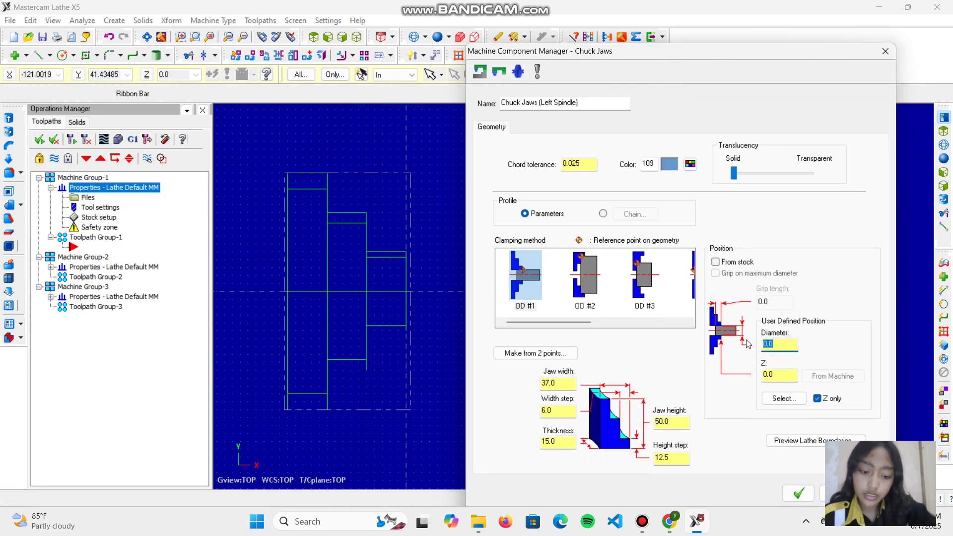
pyautogui.write('30')
pyautogui.press('Return')
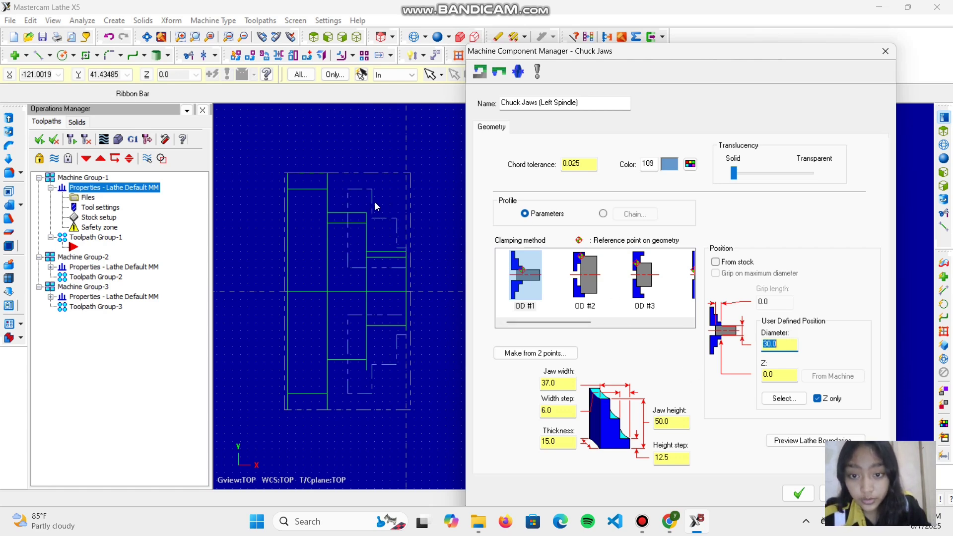
# - Try Z positions of -85 mm and -50 mm for the left-spindle chuck jaws
pyautogui.click(783, 377)
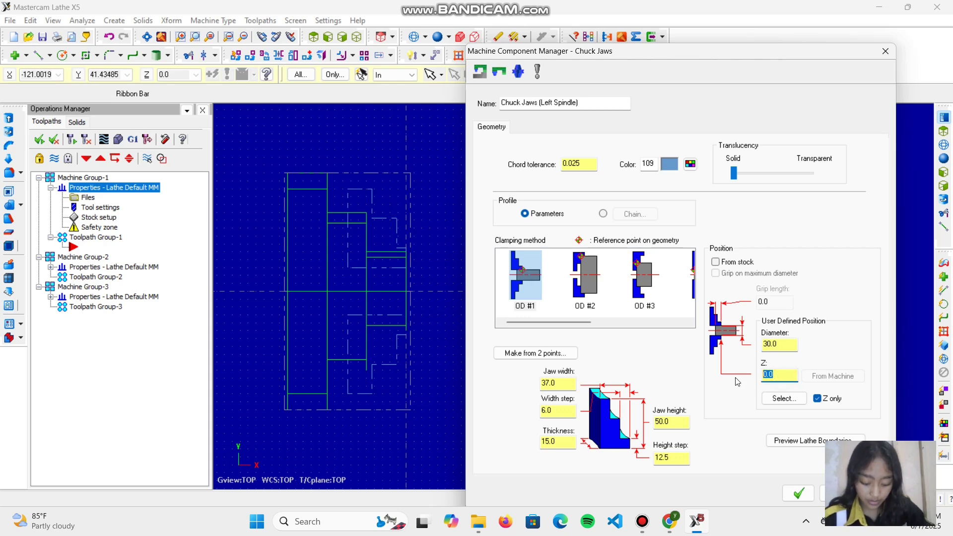
pyautogui.write('-85')
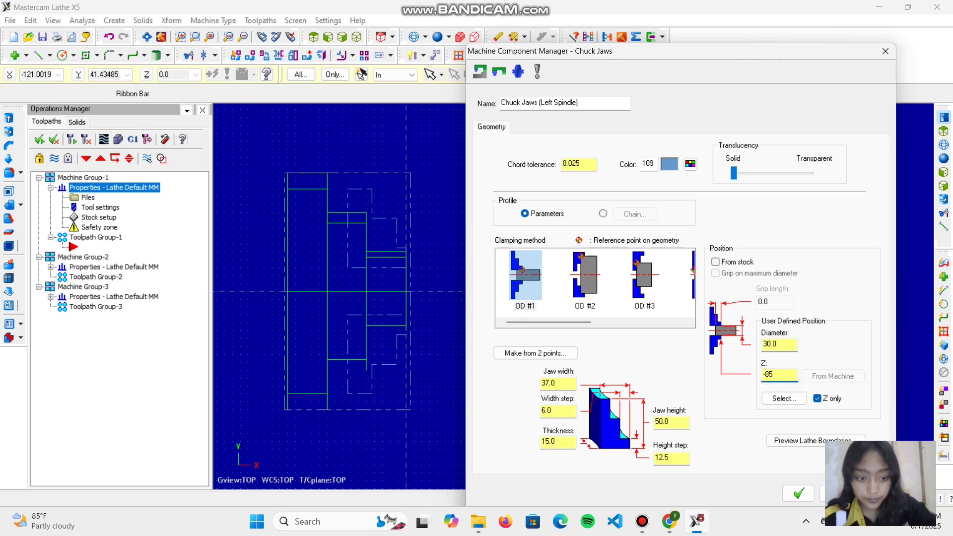
pyautogui.press('Return')
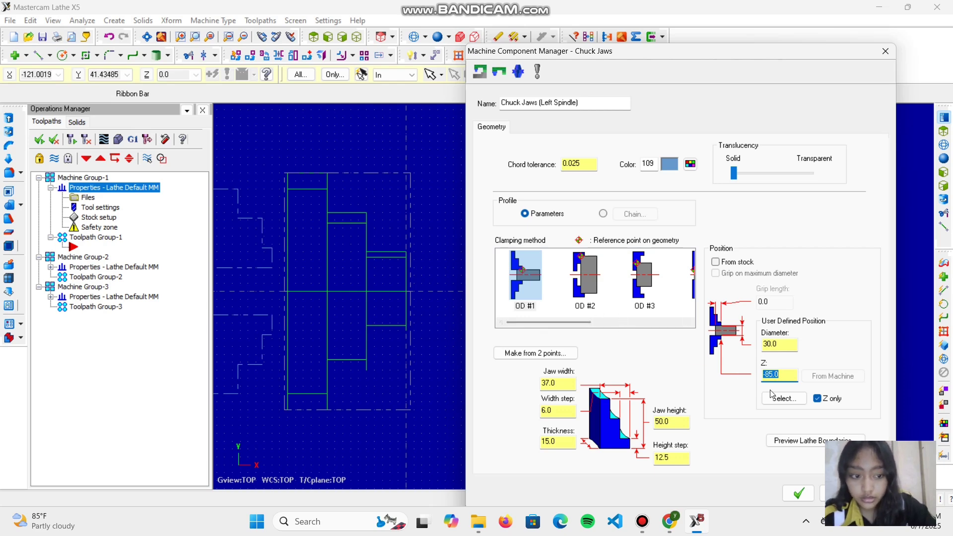
pyautogui.press('BackSpace')
pyautogui.write('-')
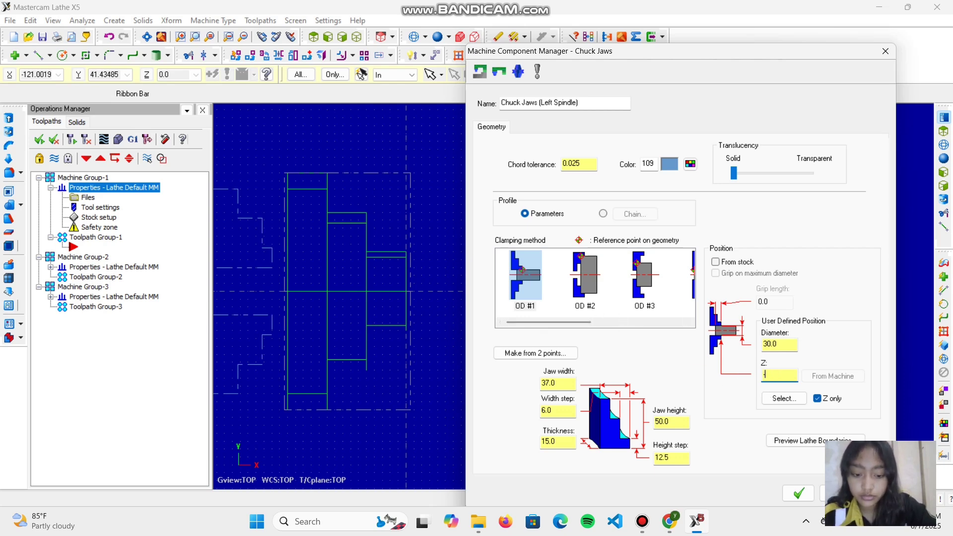
pyautogui.write('50')
pyautogui.press('Return')
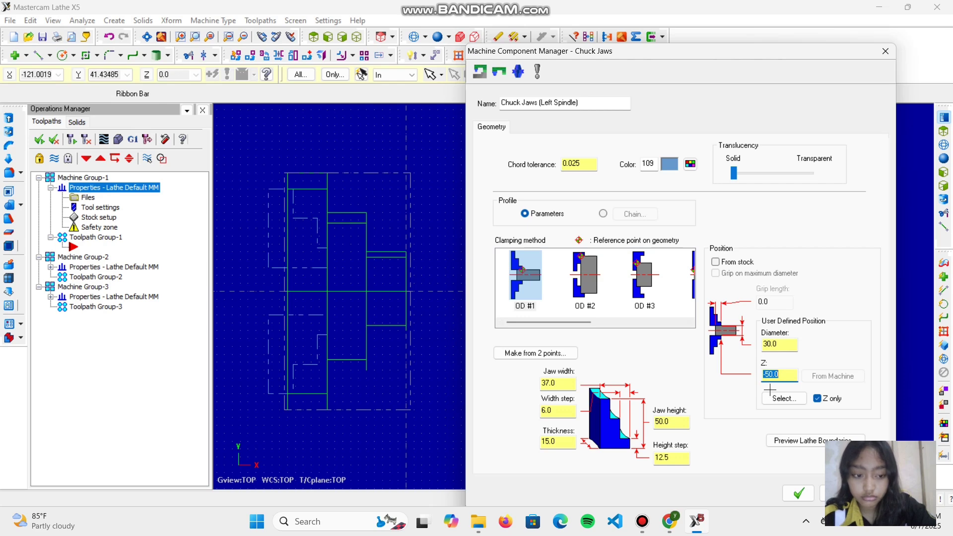
# - Try the chuck jaws at Z -20 mm and -10 mm, return to -20 mm, and accept the stock setup
pyautogui.press('BackSpace')
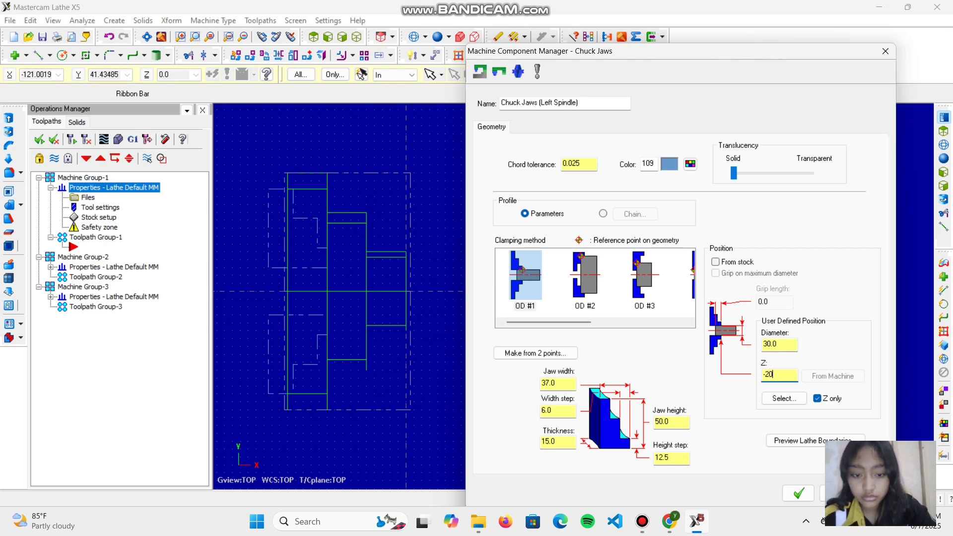
pyautogui.write('-20')
pyautogui.press('Return')
pyautogui.press('BackSpace')
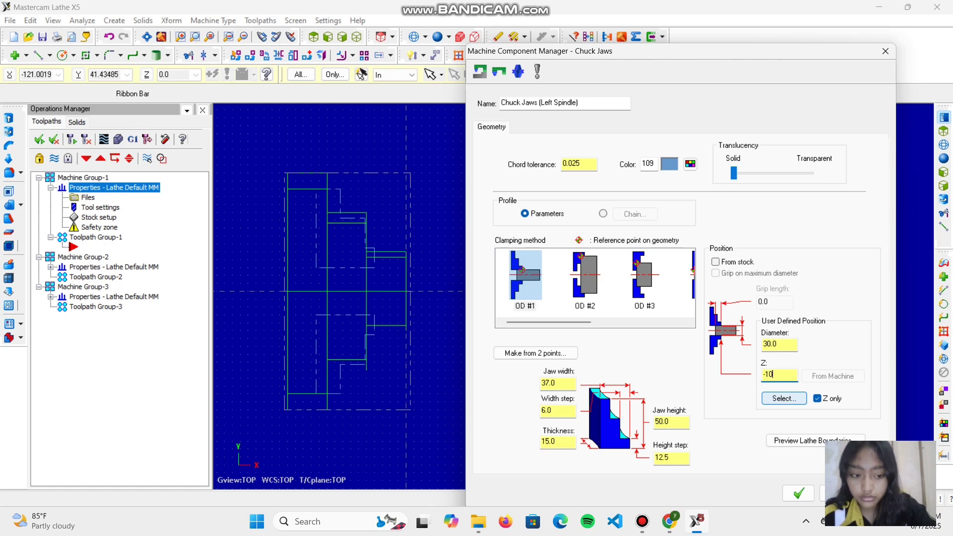
pyautogui.press('Return')
pyautogui.press('BackSpace')
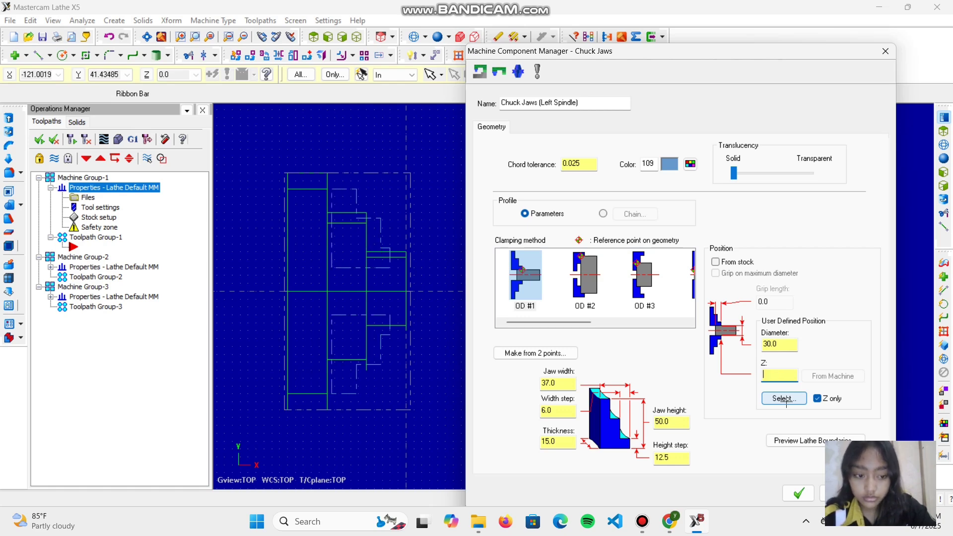
pyautogui.press('Return')
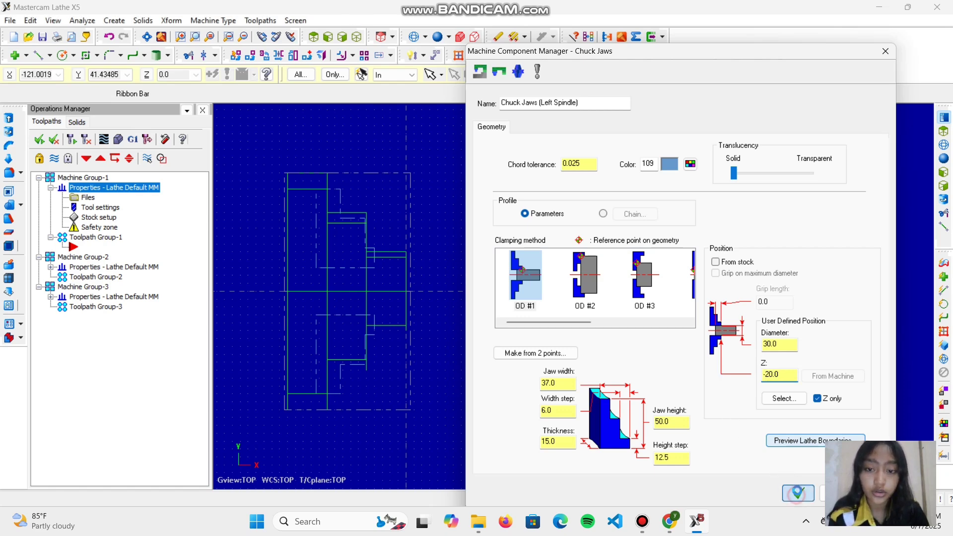
pyautogui.click(797, 494)
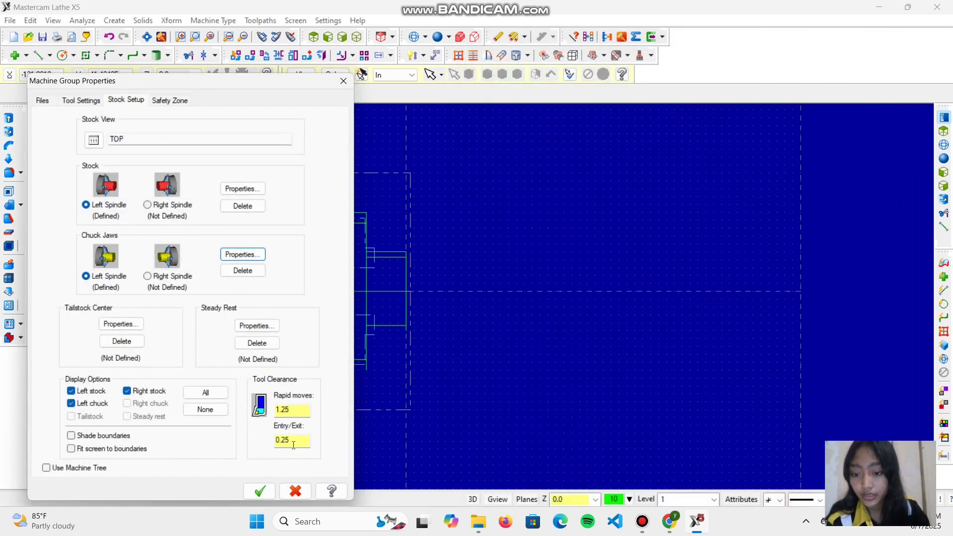
pyautogui.click(261, 491)
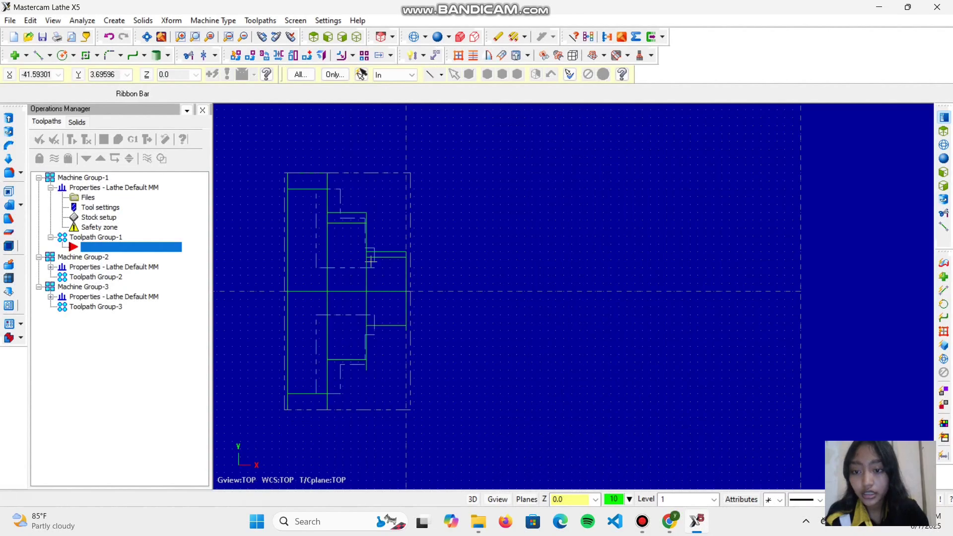
# - Inspect the chuck jaw boundaries around the stepped part from an angle, and return to the Top view
pyautogui.moveTo(400, 269)
pyautogui.mouseDown(button='middle')
pyautogui.moveTo(389, 241)
pyautogui.moveTo(395, 215)
pyautogui.moveTo(407, 278)
pyautogui.moveTo(396, 251)
pyautogui.mouseUp(button='middle')
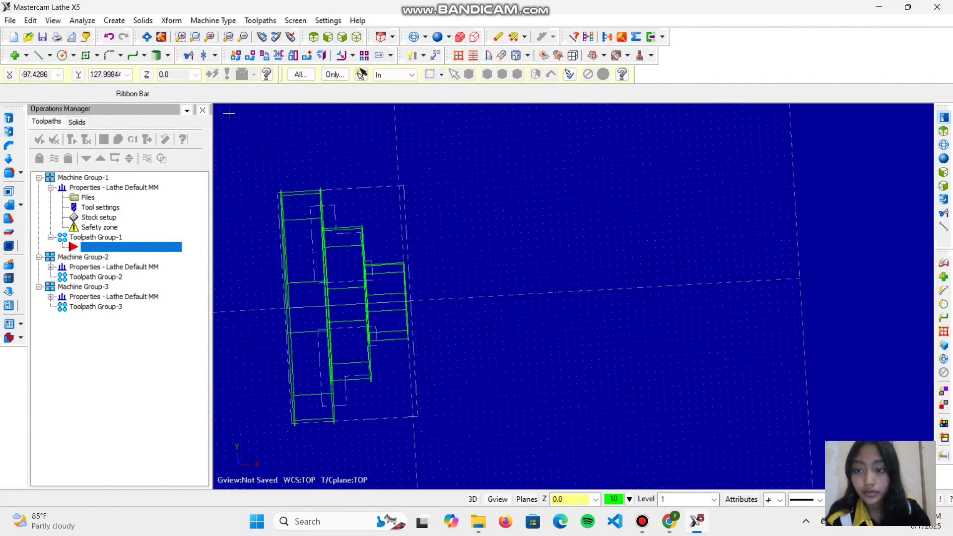
pyautogui.click(202, 109)
pyautogui.click(313, 37)
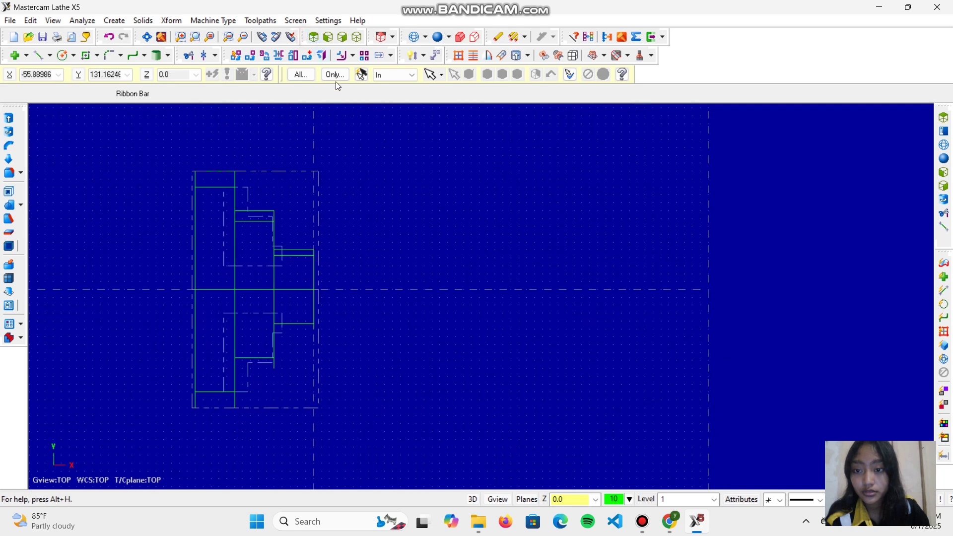
pyautogui.hotkey('alt', 'o')
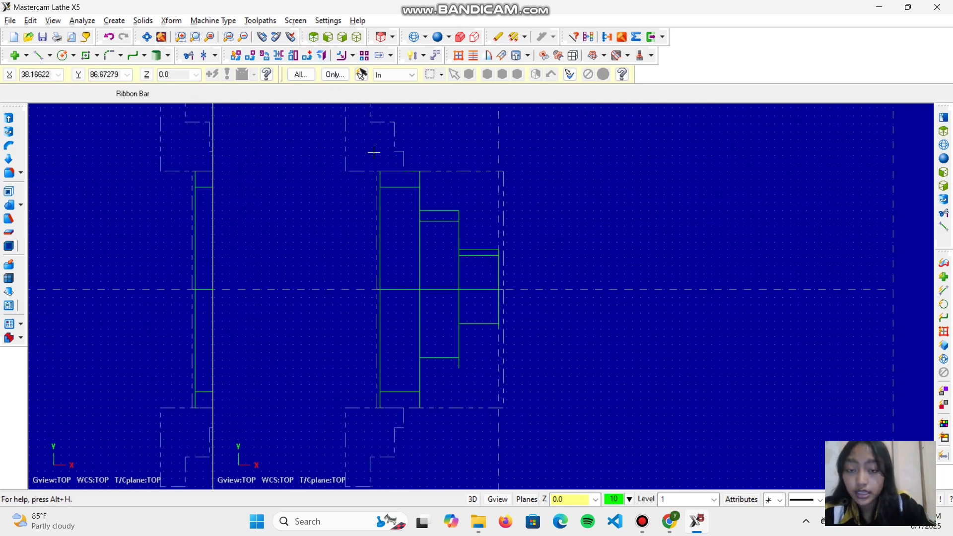
# - Preview the left-spindle stock and chuck jaws in 3D with shading, and examine them beside the stepped solid
pyautogui.click(98, 221)
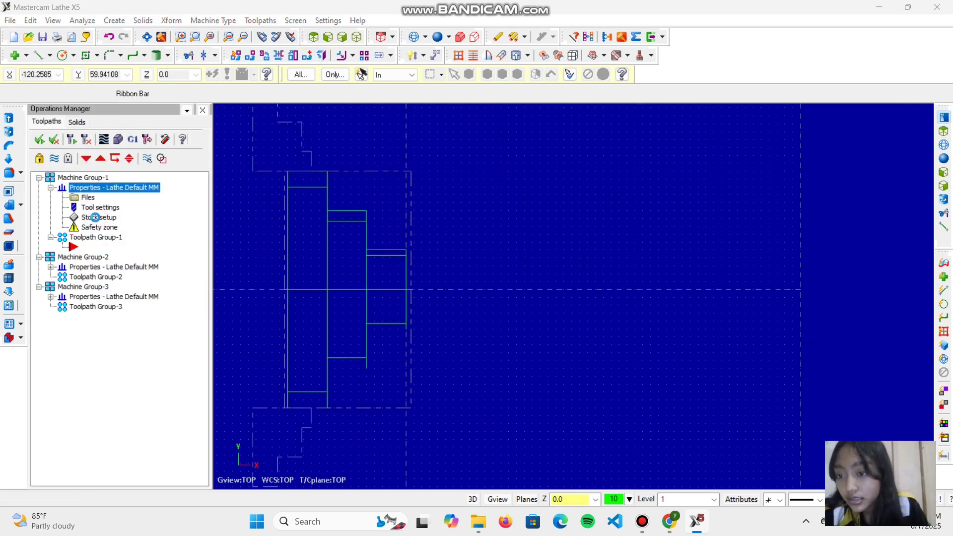
pyautogui.click(238, 254)
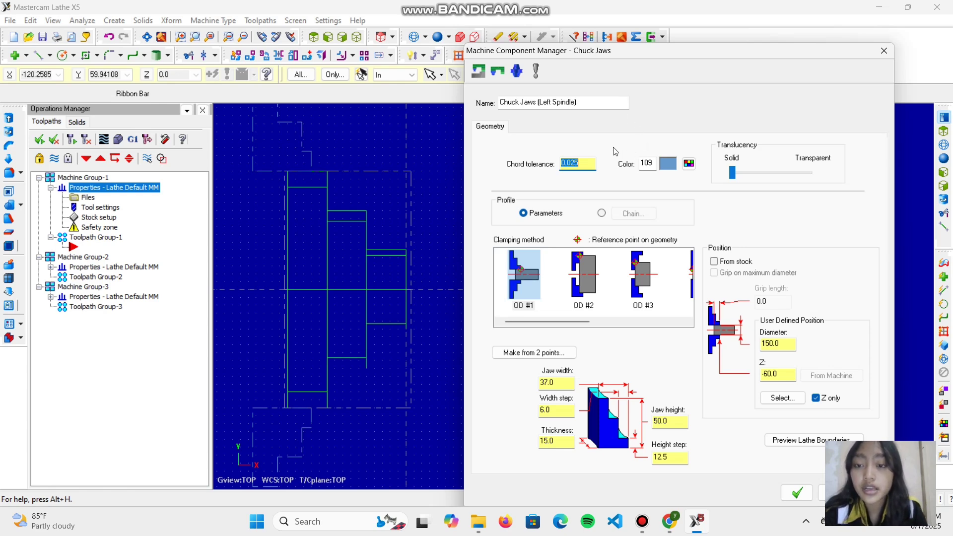
pyautogui.click(501, 72)
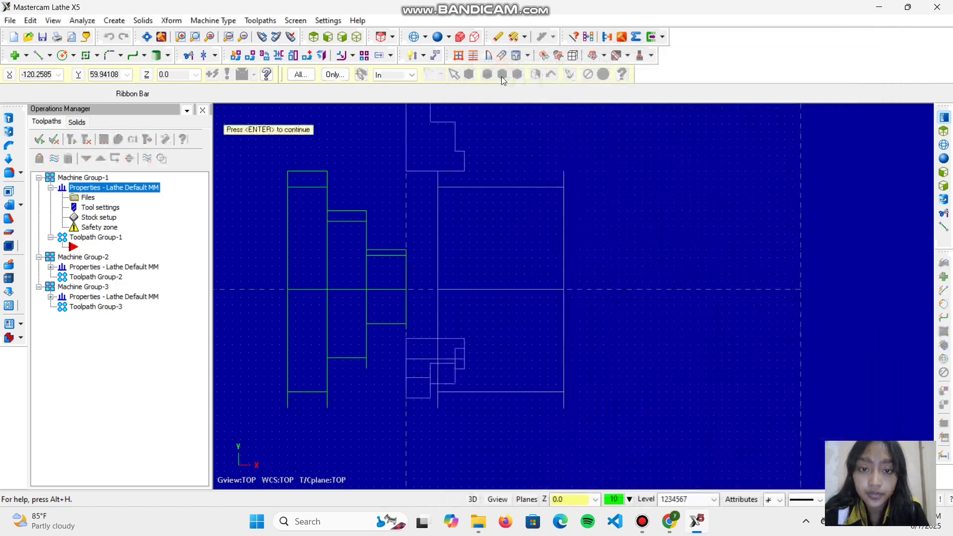
pyautogui.moveTo(501, 245); pyautogui.dragTo(501, 176, button='middle')
pyautogui.click(438, 37)
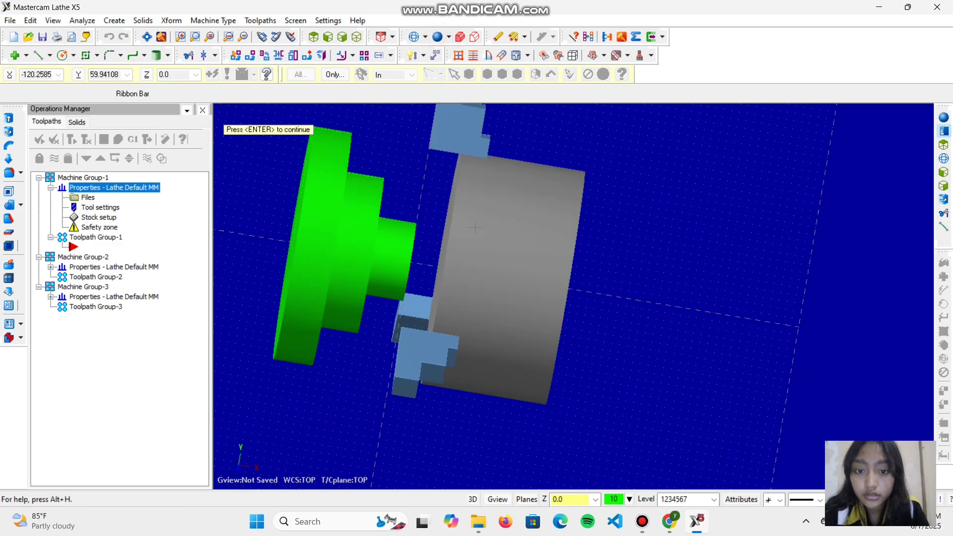
pyautogui.moveTo(511, 249)
pyautogui.mouseDown(button='middle')
pyautogui.moveTo(531, 286)
pyautogui.moveTo(551, 258)
pyautogui.moveTo(556, 199)
pyautogui.moveTo(546, 173)
pyautogui.moveTo(458, 258)
pyautogui.mouseUp(button='middle')
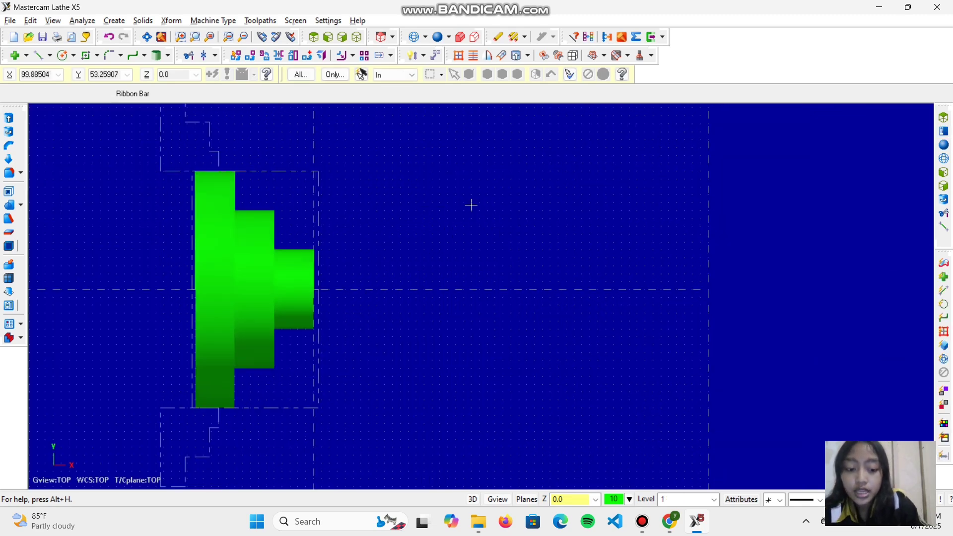
# - Set the left-spindle chuck jaws' Z position to 2 mm
pyautogui.hotkey('alt', 'o')
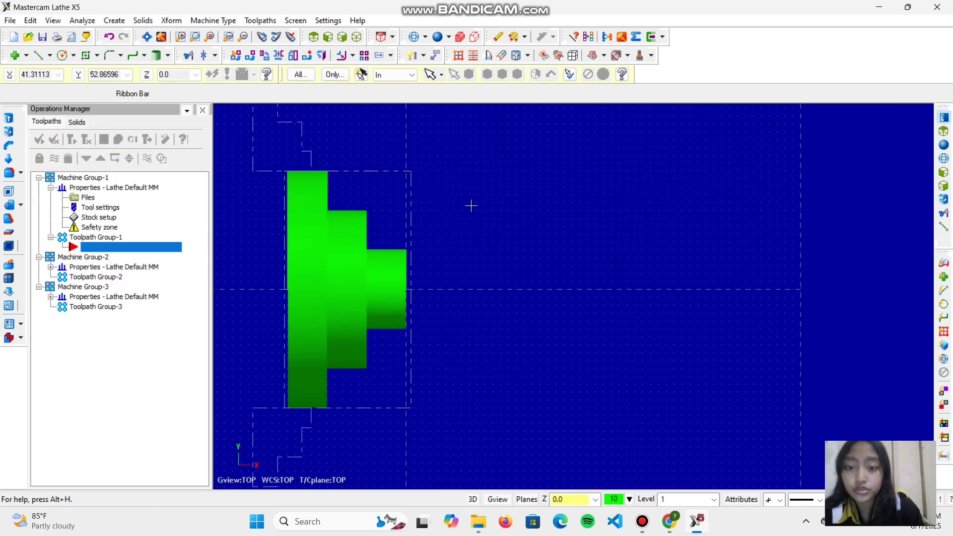
pyautogui.click(96, 218)
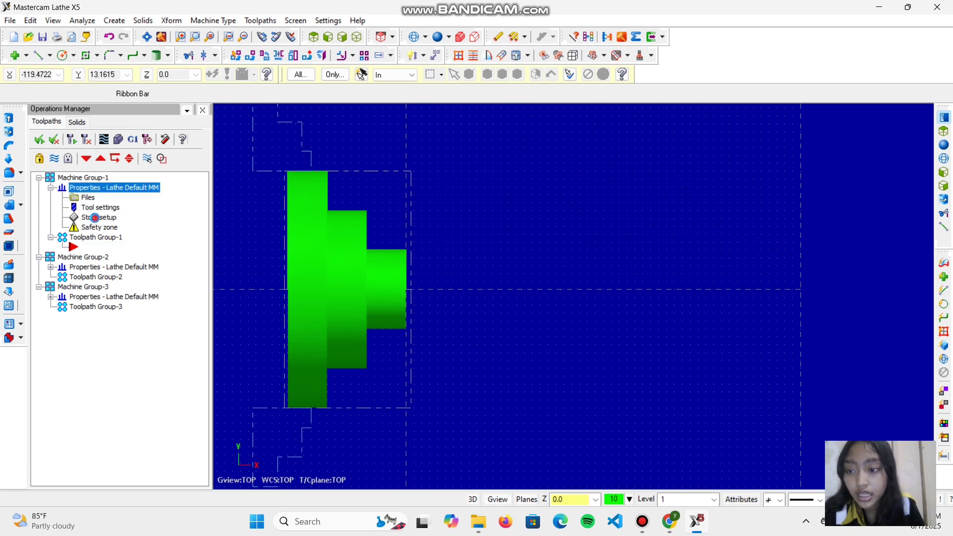
pyautogui.click(236, 253)
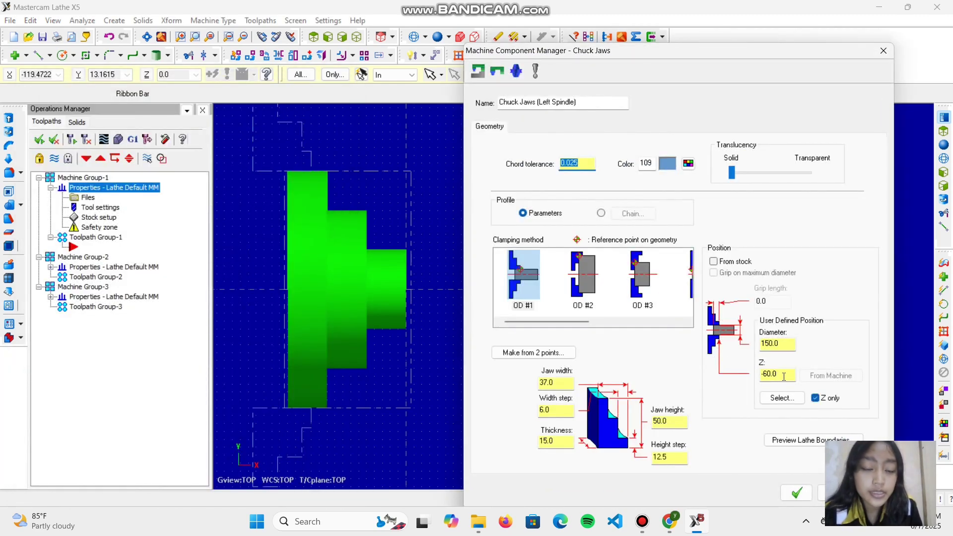
pyautogui.click(784, 376)
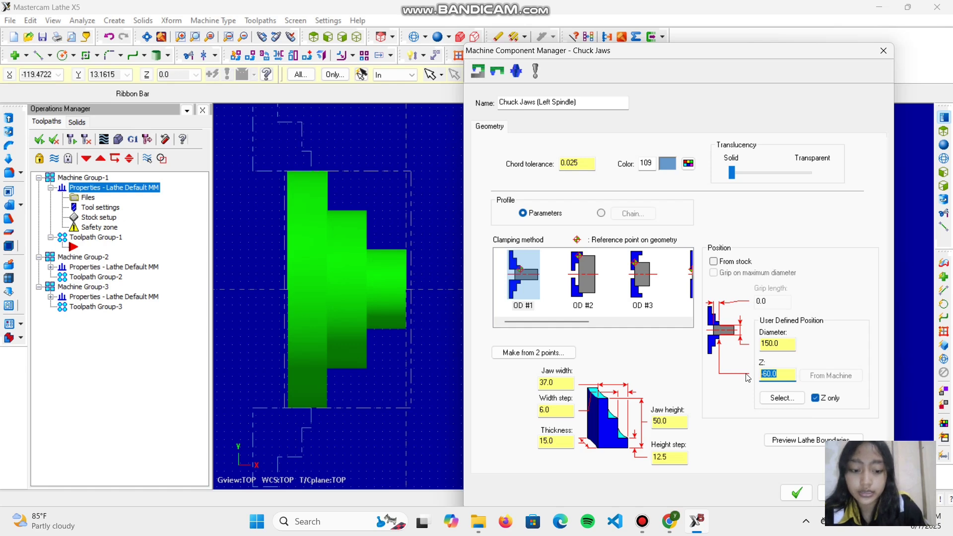
pyautogui.write('2')
pyautogui.press('Return')
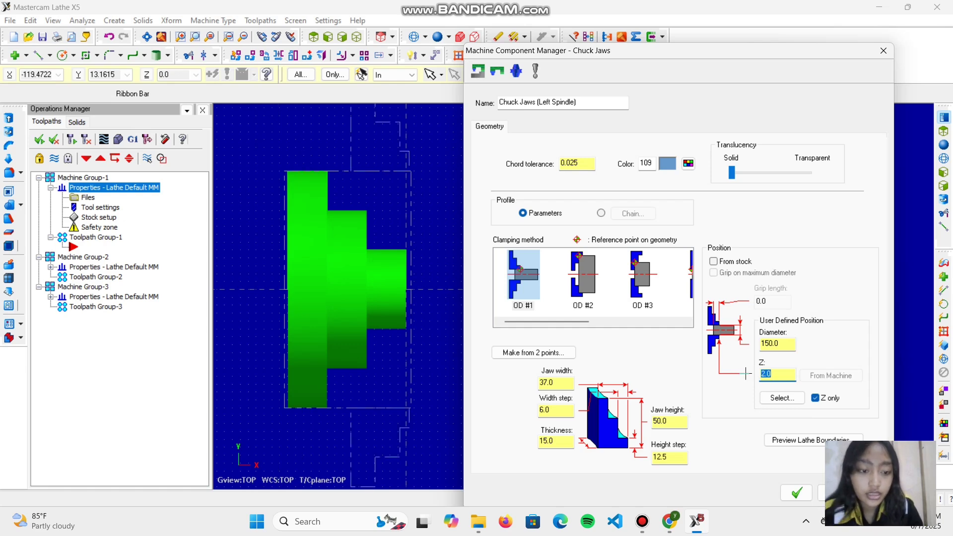
pyautogui.click(797, 493)
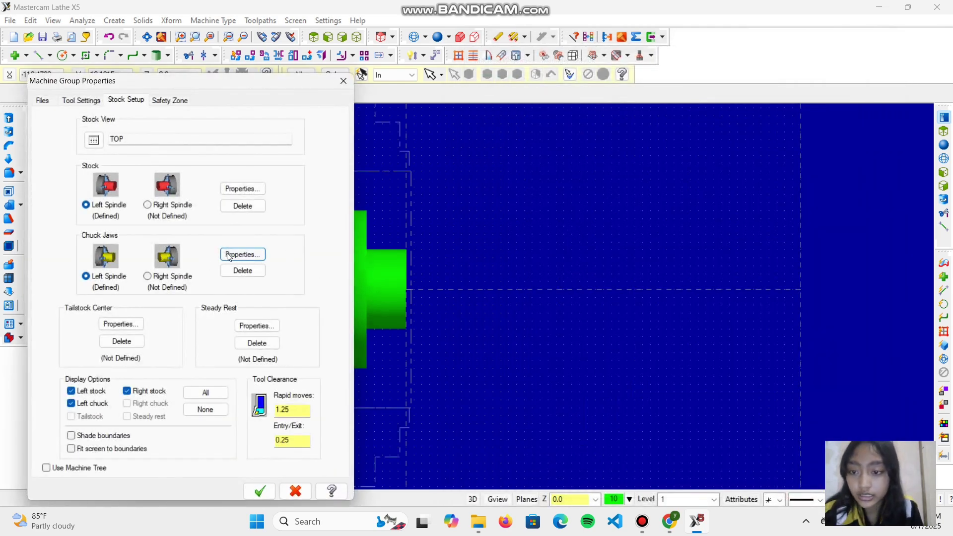
# - Preview the lathe boundaries in 3D and examine how the chuck jaws sit on the stock
pyautogui.click(228, 254)
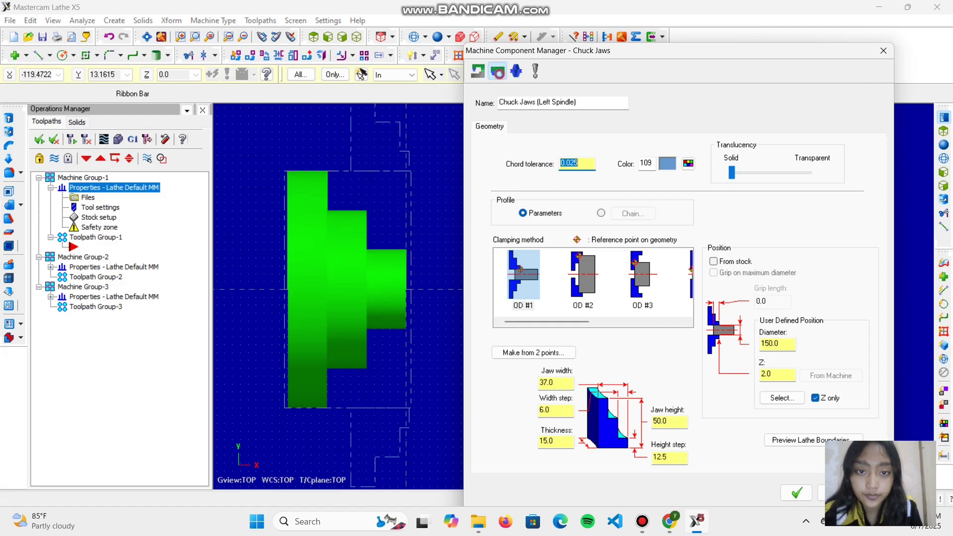
pyautogui.click(796, 440)
pyautogui.moveTo(297, 246); pyautogui.dragTo(358, 238, button='middle')
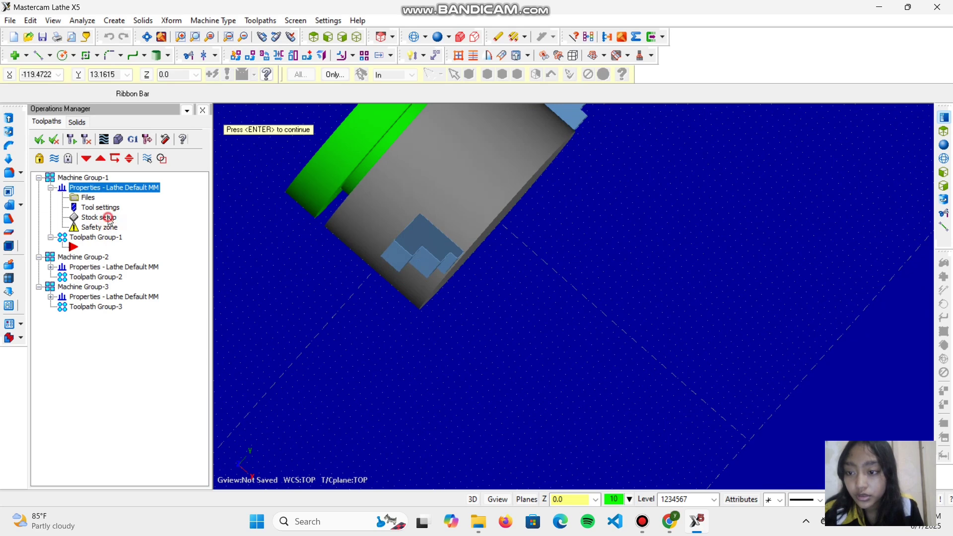
pyautogui.press('Return')
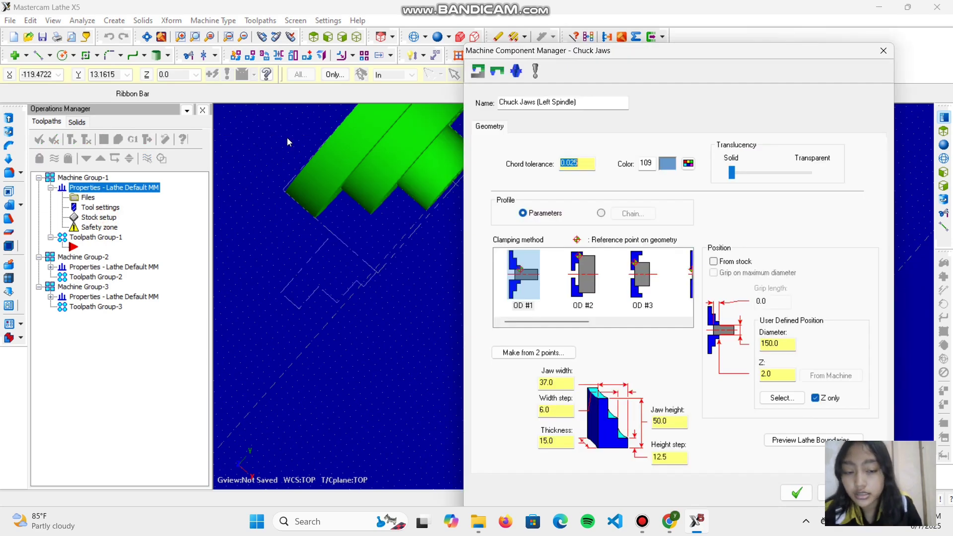
# - Set the left-spindle chuck jaws' Z position to -30 mm and reopen their properties
pyautogui.doubleClick(763, 375)
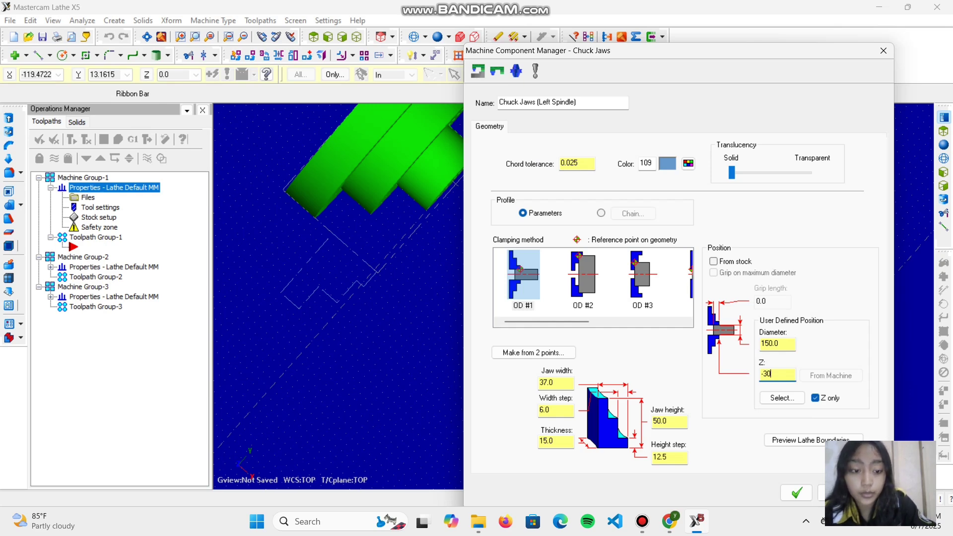
pyautogui.press('Return')
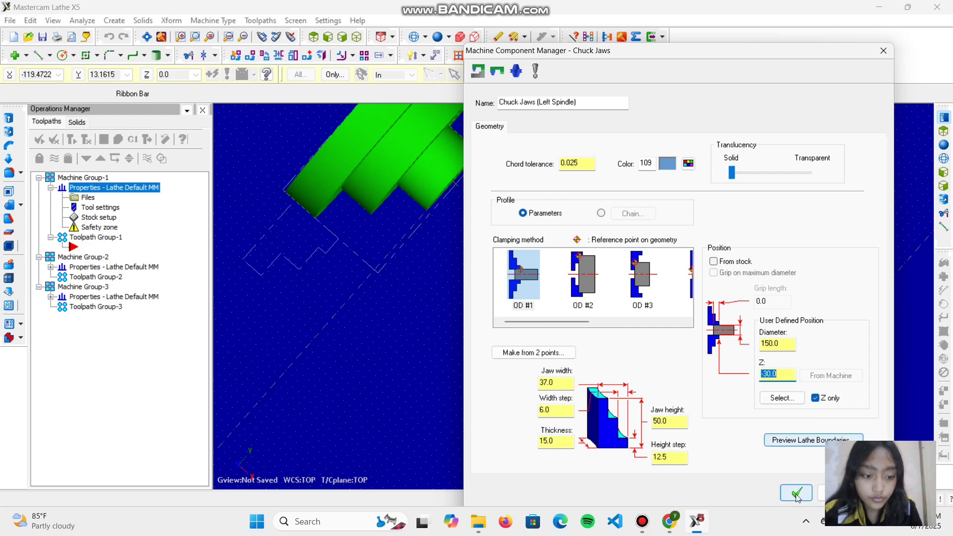
pyautogui.click(797, 493)
pyautogui.click(238, 260)
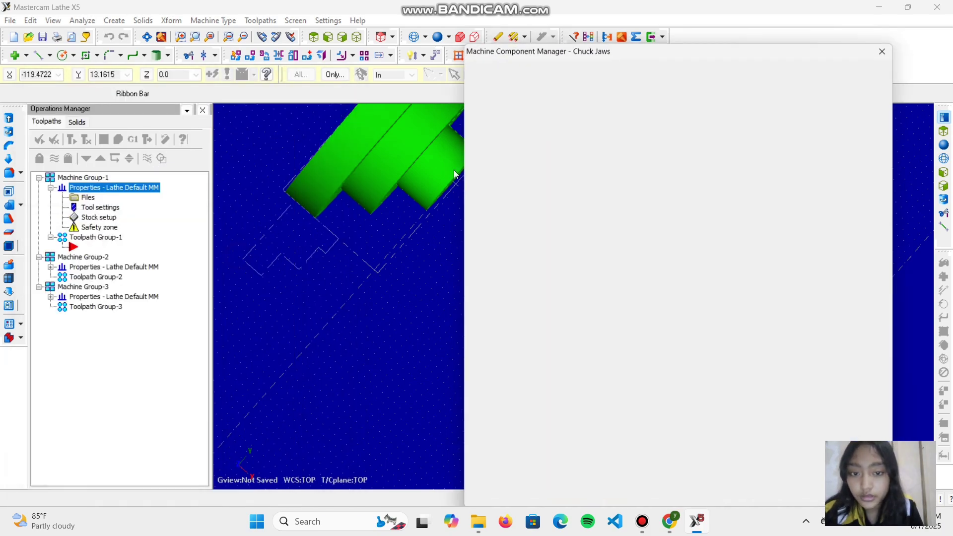
# - Preview the lathe boundaries with the jaws at Z -30 and examine the jaws and stock in 3D
pyautogui.click(805, 440)
pyautogui.moveTo(484, 286); pyautogui.dragTo(342, 222, button='middle')
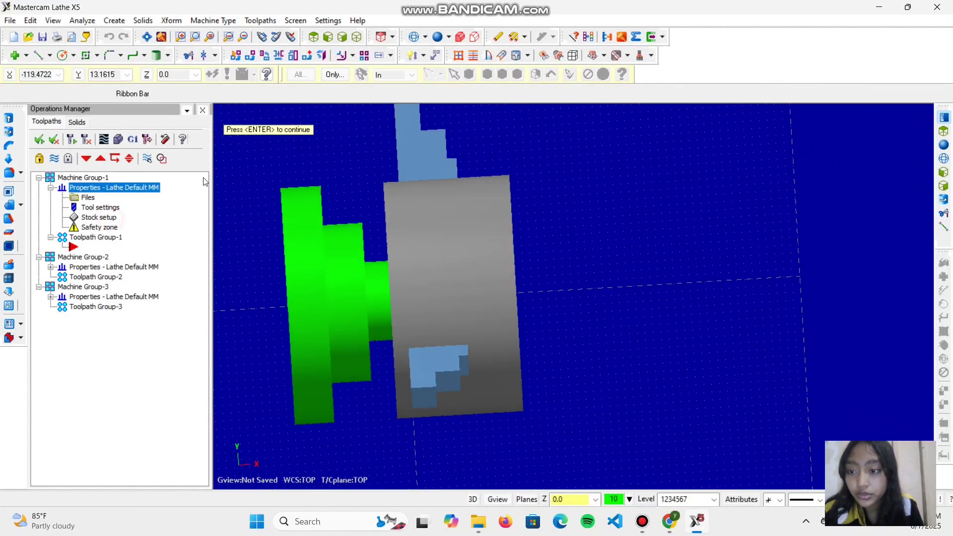
pyautogui.press('Return')
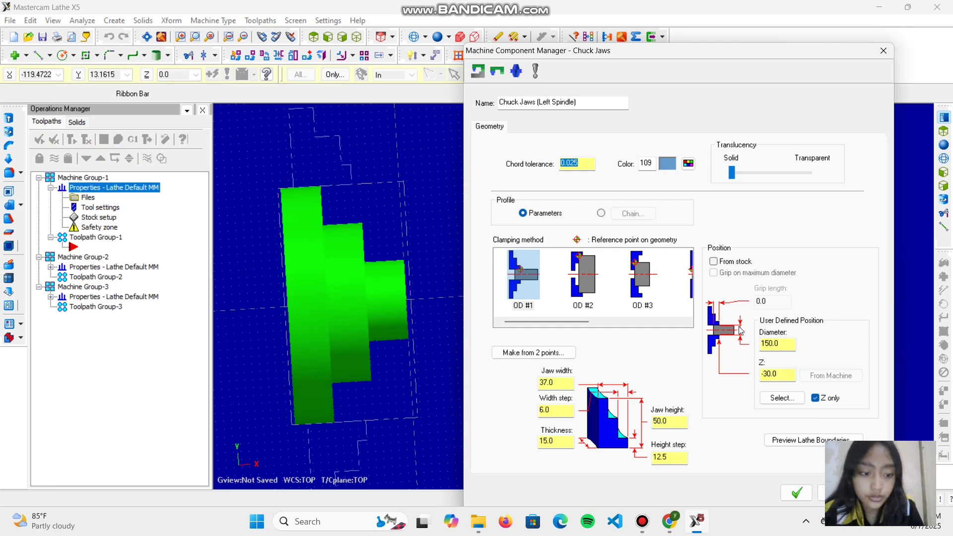
# - Set the left-spindle chuck jaws' Z position to -60 mm and accept the jaw properties
pyautogui.click(778, 373)
pyautogui.write('-60')
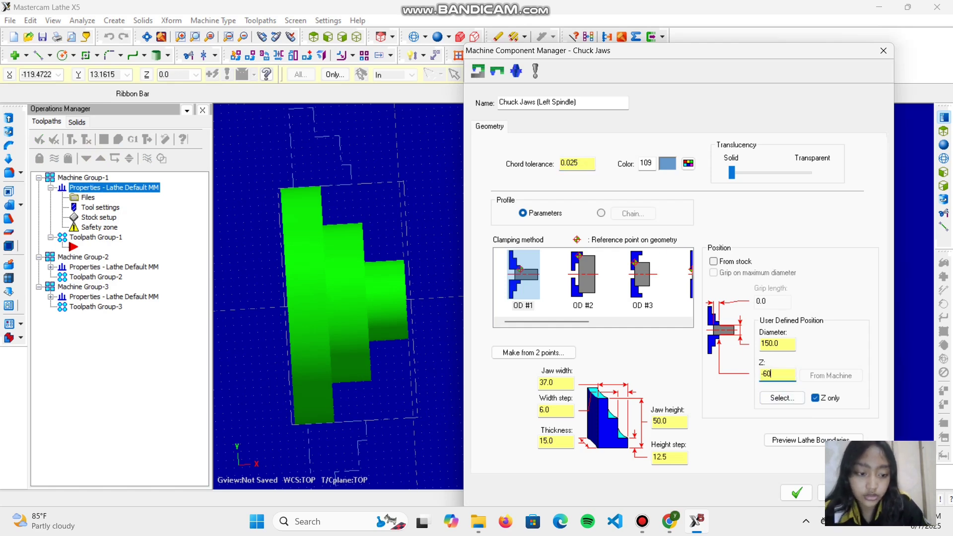
pyautogui.press('Return')
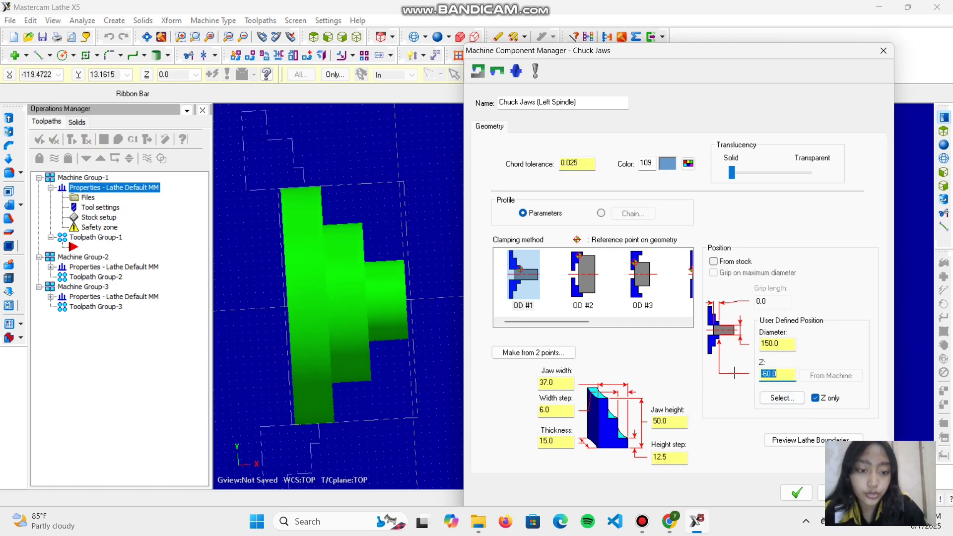
pyautogui.click(792, 493)
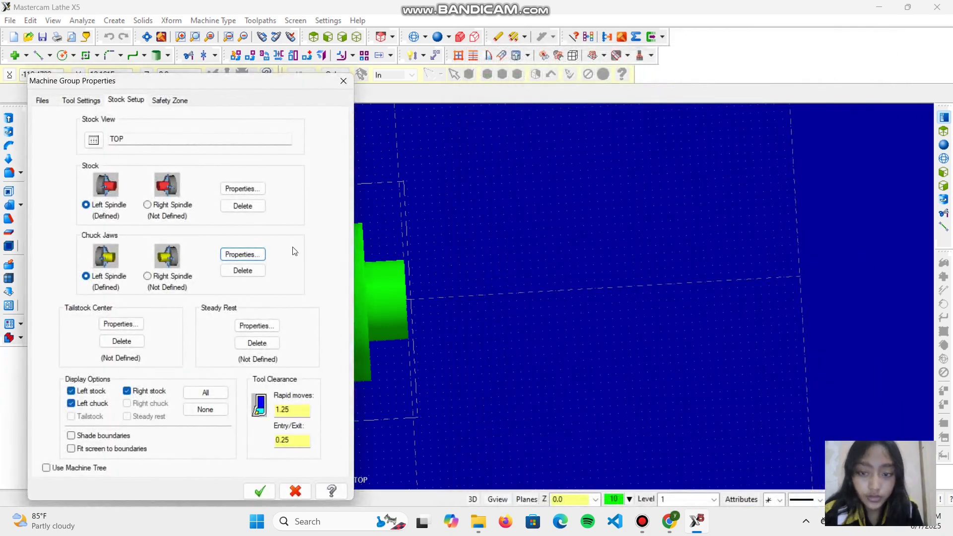
# - Preview the repositioned jaws and stock in 3D, then hide the Operations Manager and view the setup from the top
pyautogui.click(243, 254)
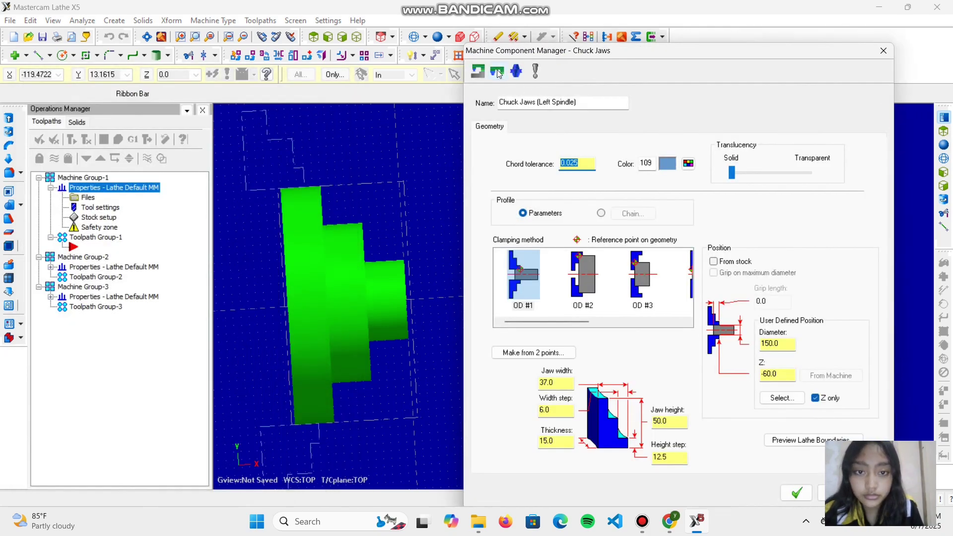
pyautogui.click(791, 440)
pyautogui.moveTo(398, 281); pyautogui.dragTo(404, 221, button='middle')
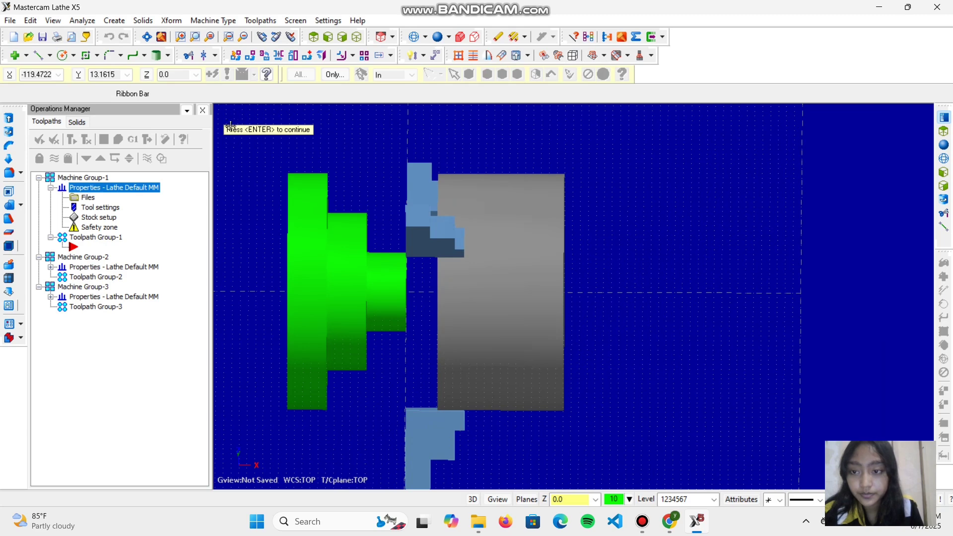
pyautogui.click(203, 110)
pyautogui.click(313, 37)
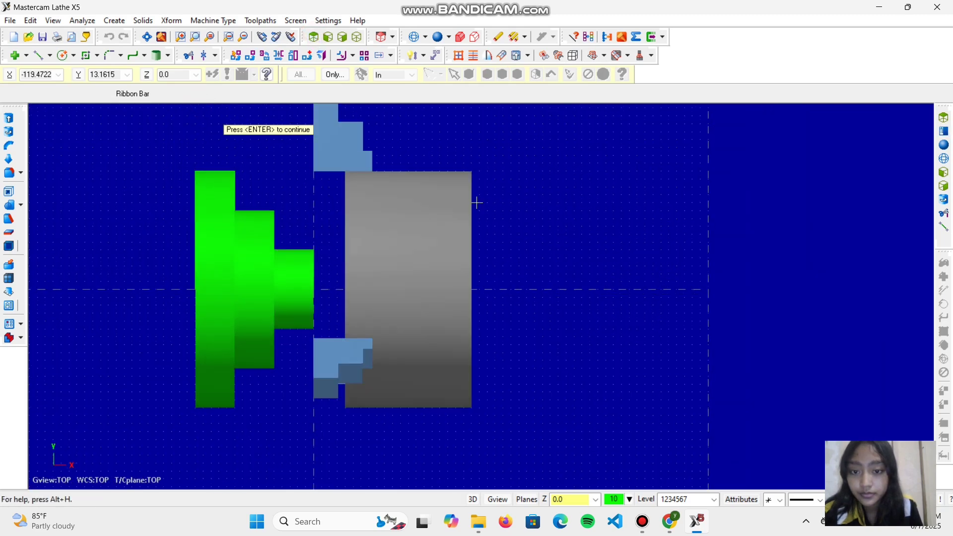
pyautogui.press('Return')
pyautogui.click(260, 21)
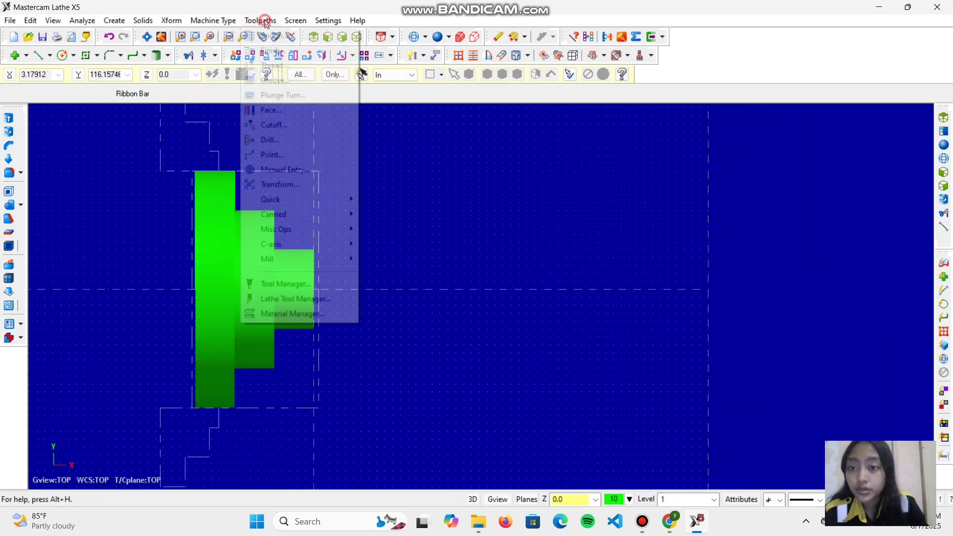
pyautogui.click(316, 110)
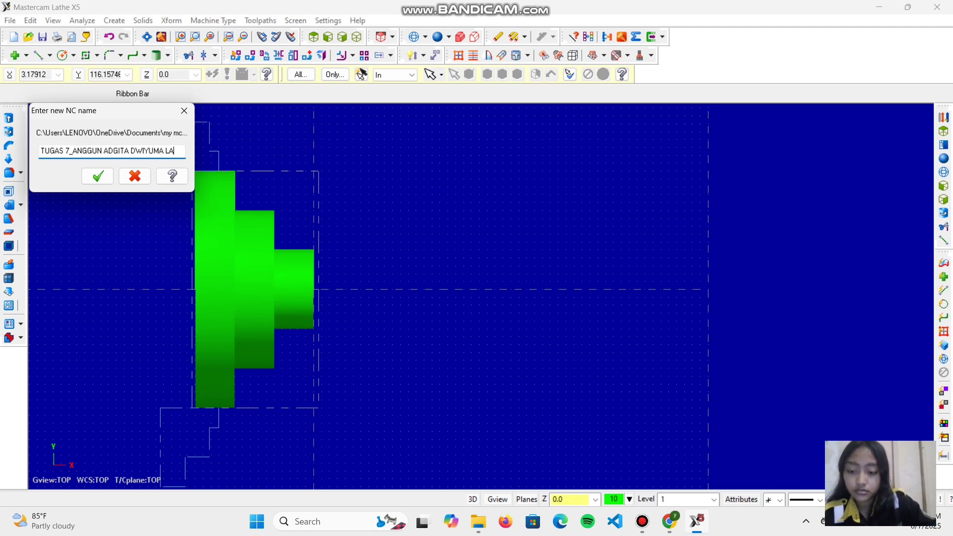
pyautogui.write('SANOV')
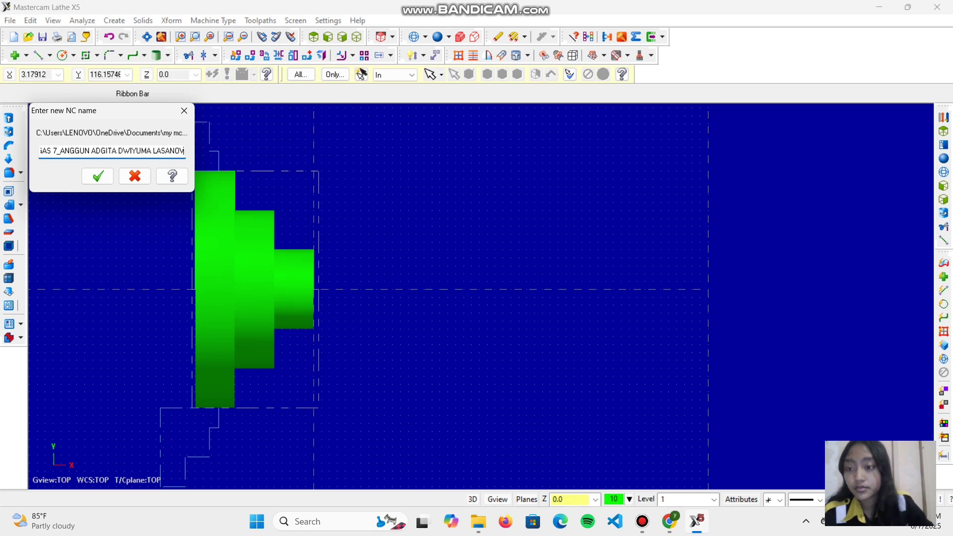
pyautogui.click(83, 178)
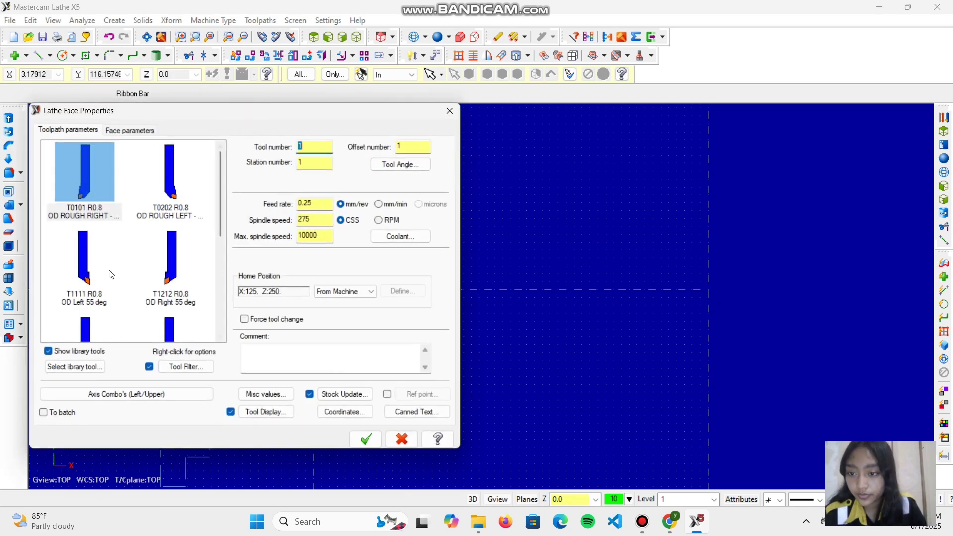
pyautogui.scroll(-1, 93, 246)
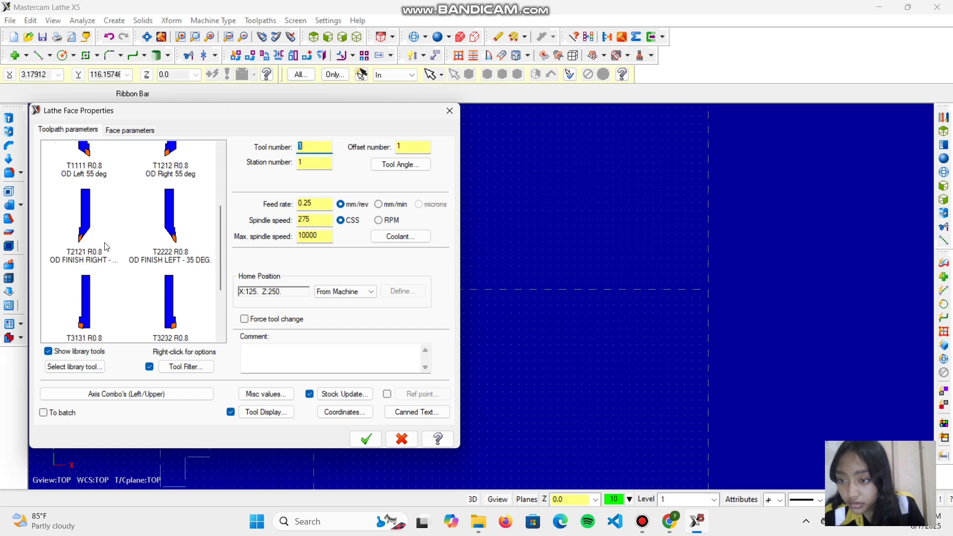
pyautogui.scroll(-1, 123, 263)
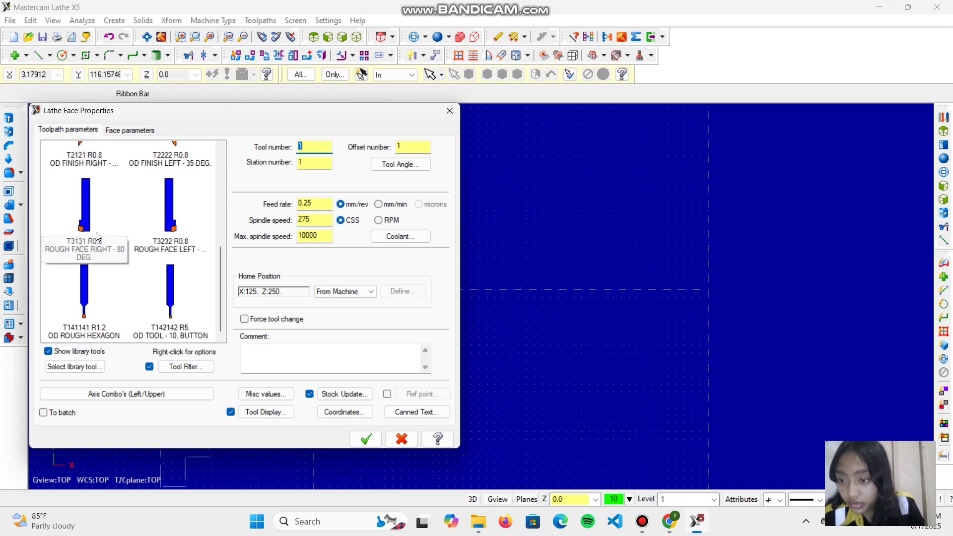
pyautogui.moveTo(87, 238)
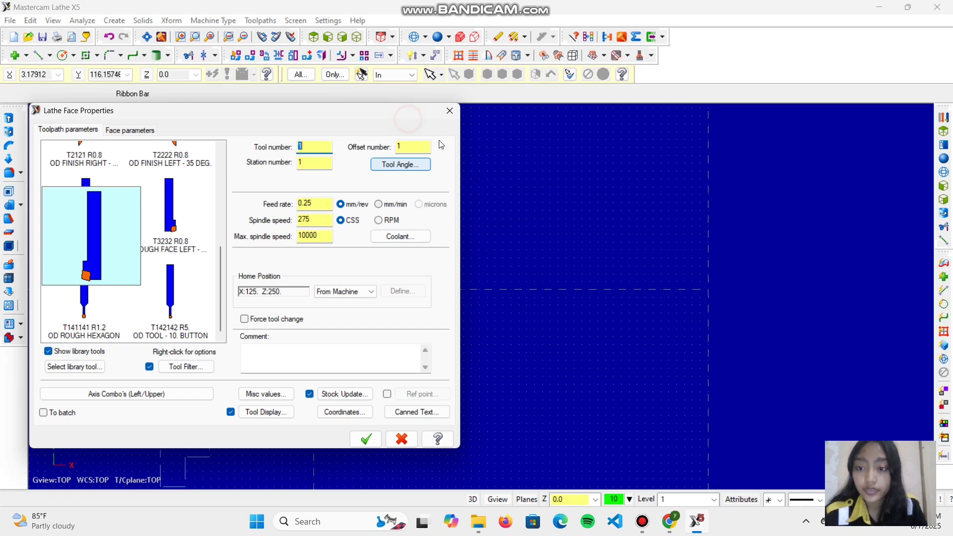
pyautogui.click(116, 234)
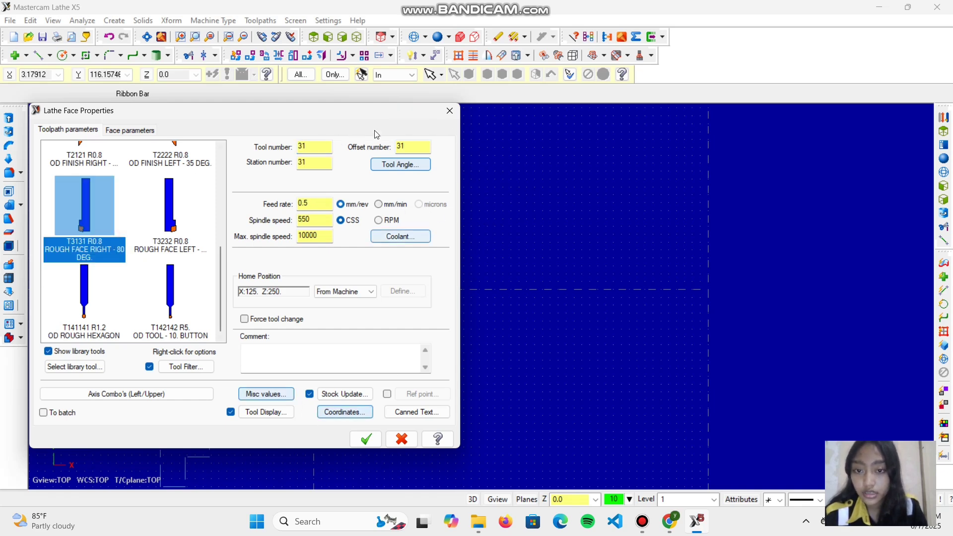
pyautogui.click(449, 110)
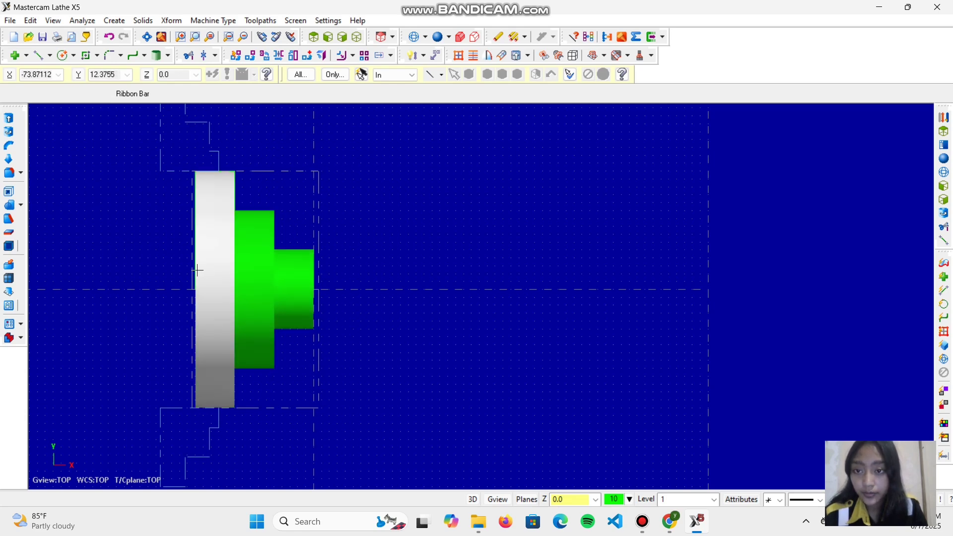
# - Start a lathe Face toolpath and name the NC file "TUGAS 7_" followed by the author's full name
pyautogui.click(260, 21)
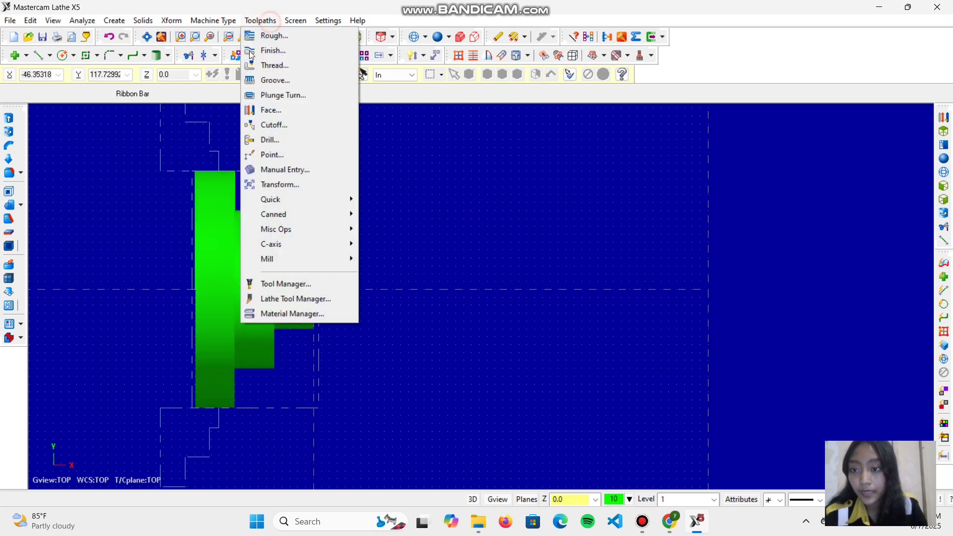
pyautogui.click(280, 111)
pyautogui.write('TUGAS 7_ANGGUN ADGITA')
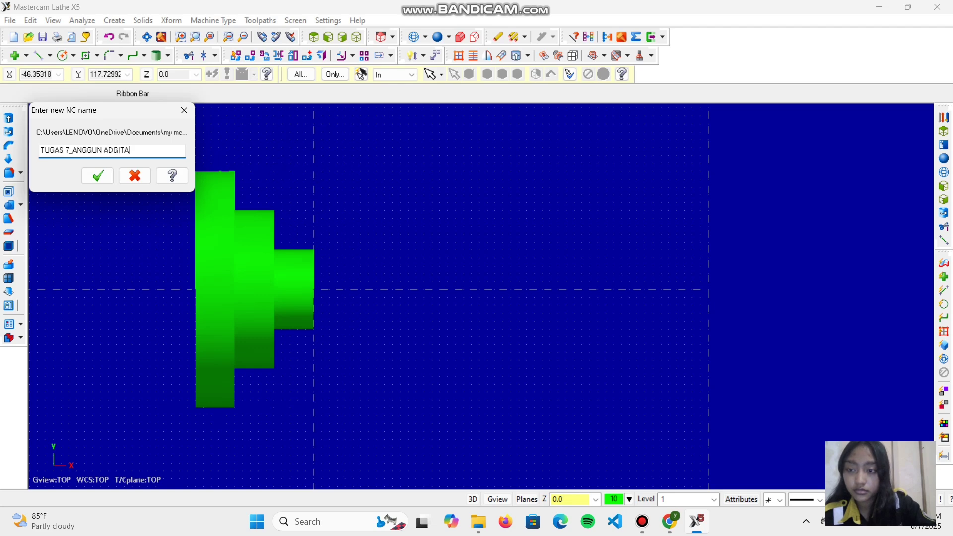
pyautogui.write('DWIYU')
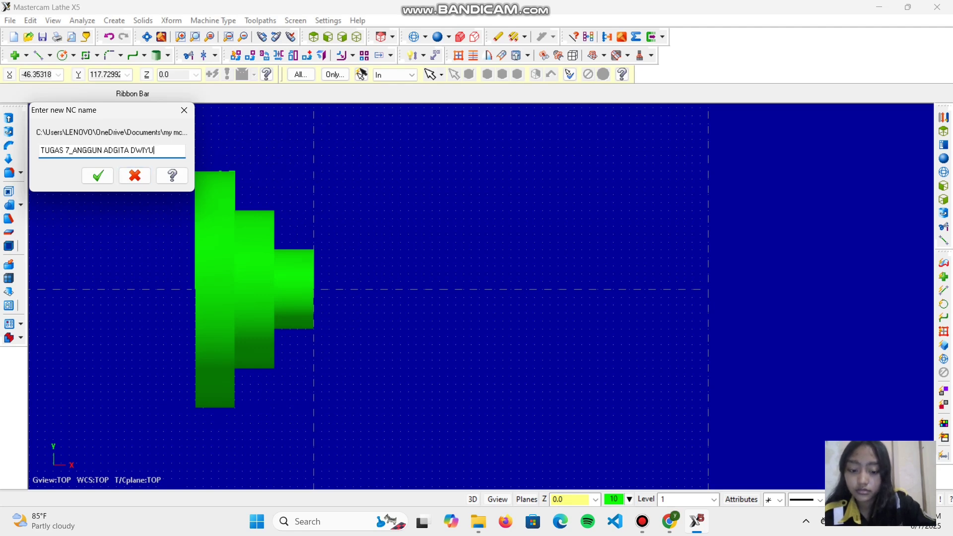
pyautogui.write('MA LASARI')
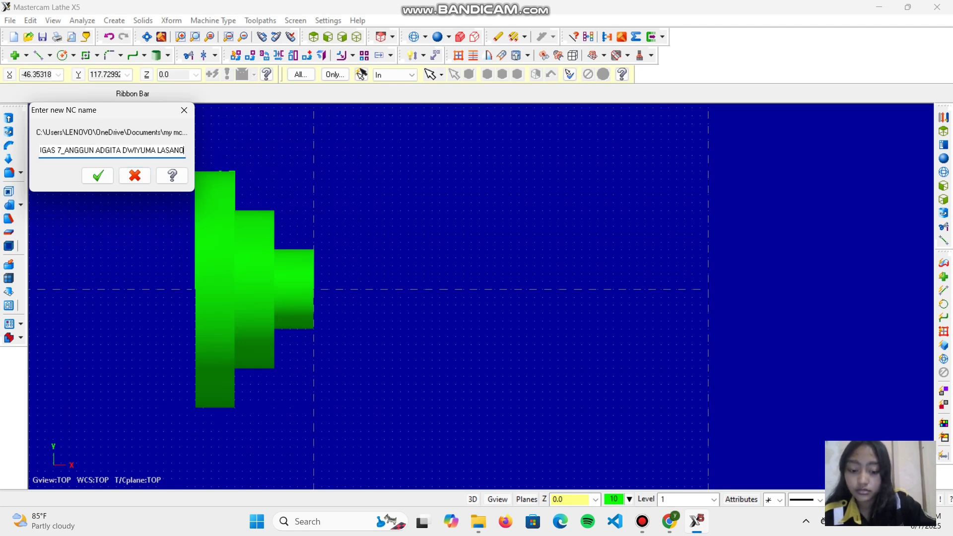
pyautogui.press('Return')
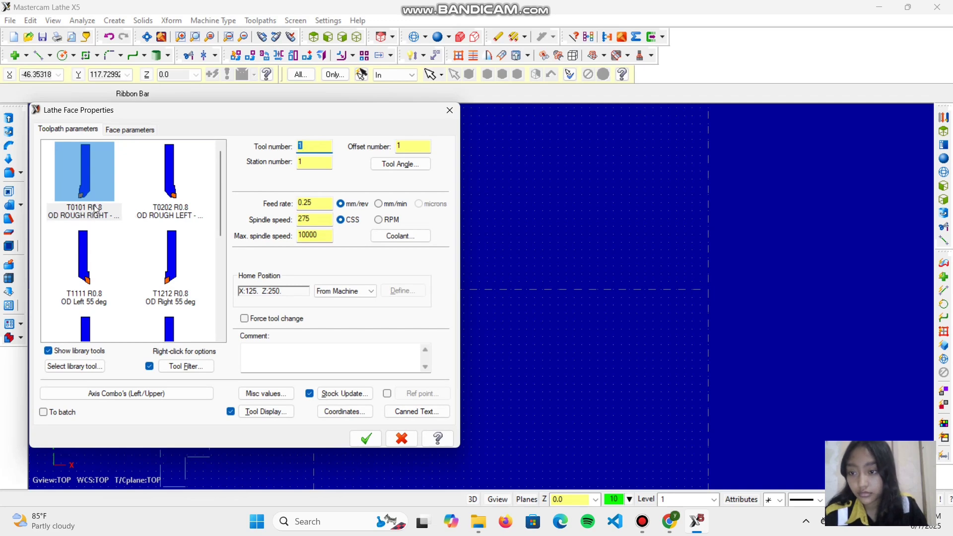
# - Create the facing toolpath with tool T3131 R0.8 Rough Face Right - 80 deg, a 0.25 finish stepover and at most 8 finish passes
pyautogui.scroll(-5, 94, 208)
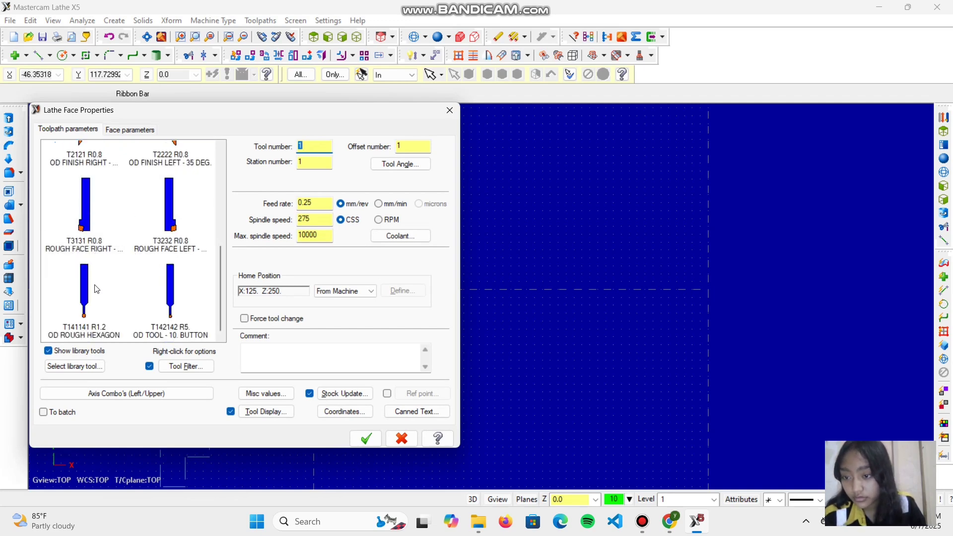
pyautogui.scroll(5, 94, 281)
pyautogui.scroll(-2, 92, 269)
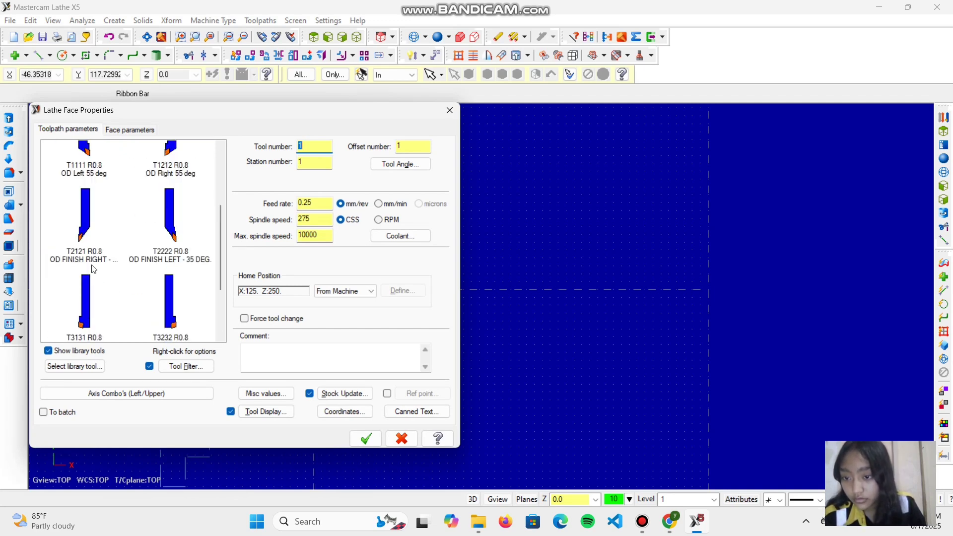
pyautogui.scroll(-3, 109, 243)
pyautogui.click(108, 244)
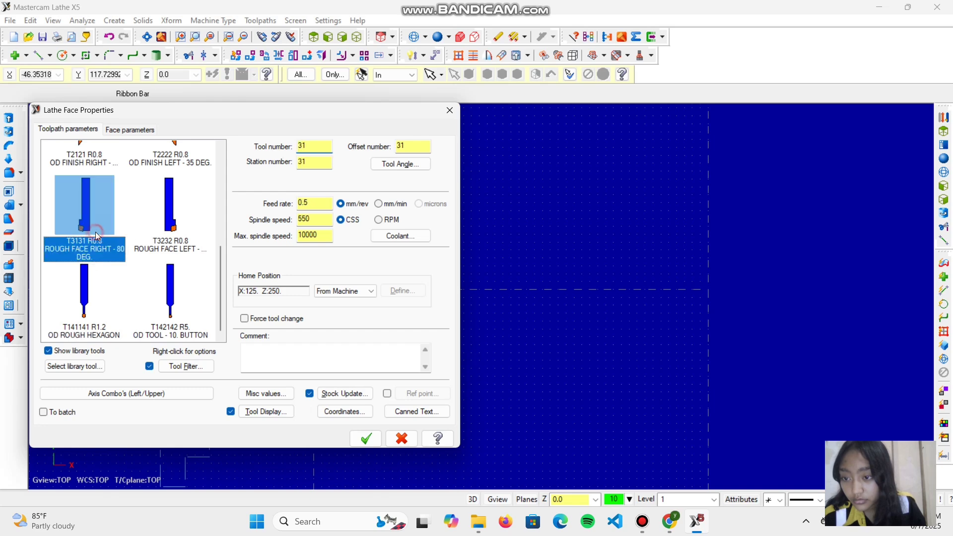
pyautogui.click(150, 131)
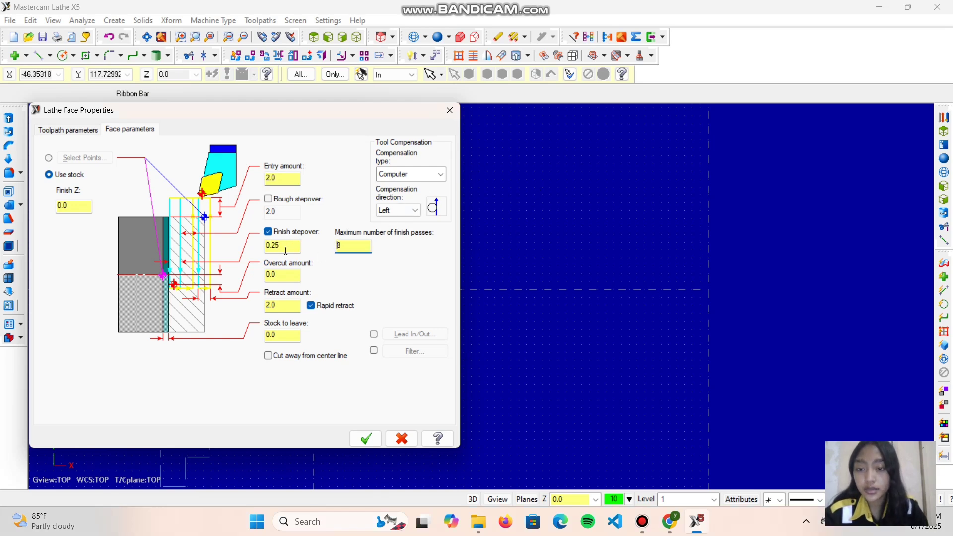
pyautogui.click(366, 439)
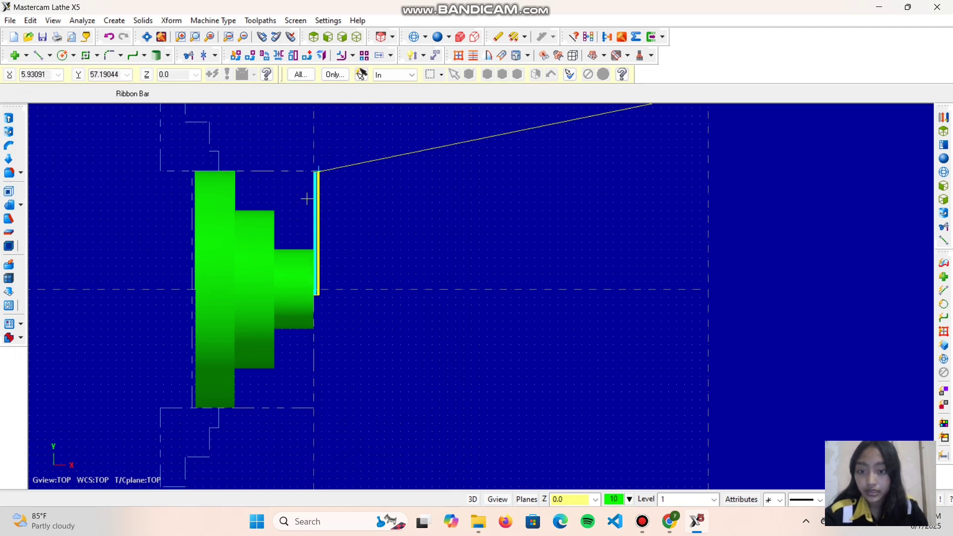
# - Start a lathe Rough toolpath and chain the stepped profile from the smallest step's upper edge to the largest step's upper edge
pyautogui.click(260, 21)
pyautogui.click(275, 36)
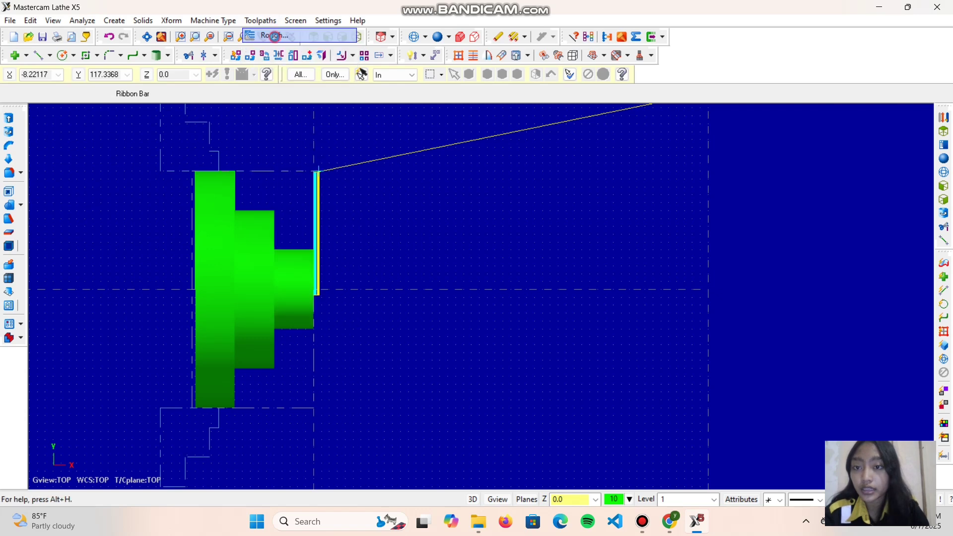
pyautogui.moveTo(98, 114); pyautogui.dragTo(472, 99)
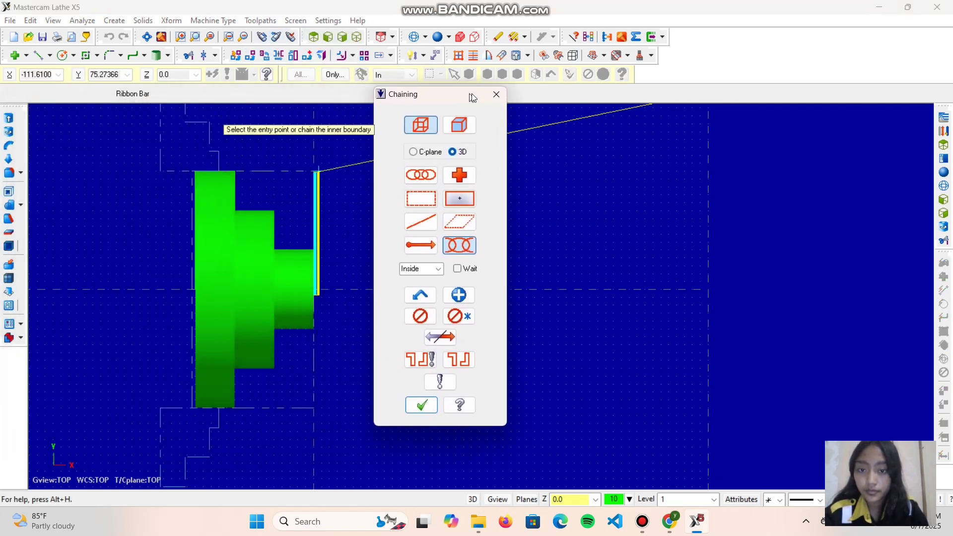
pyautogui.click(425, 179)
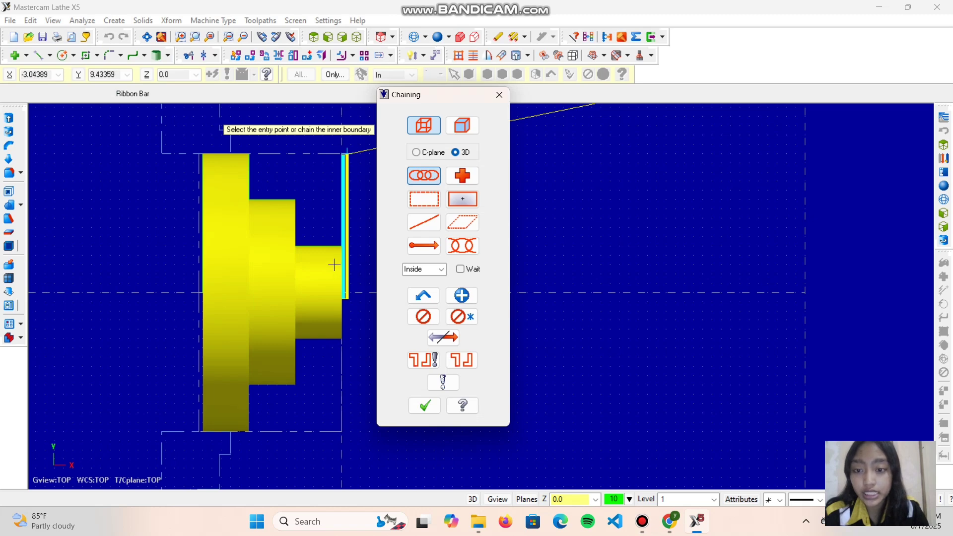
pyautogui.click(337, 245)
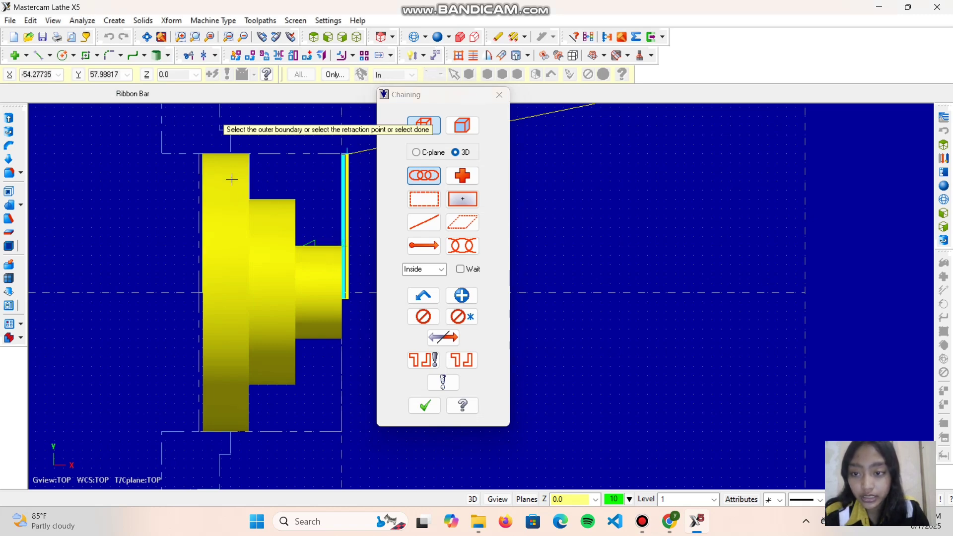
pyautogui.click(210, 155)
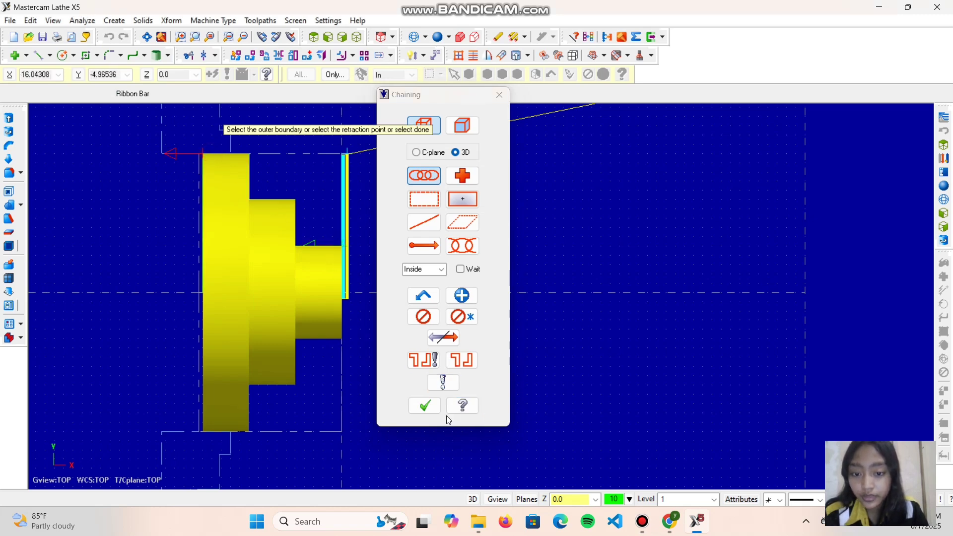
pyautogui.click(429, 407)
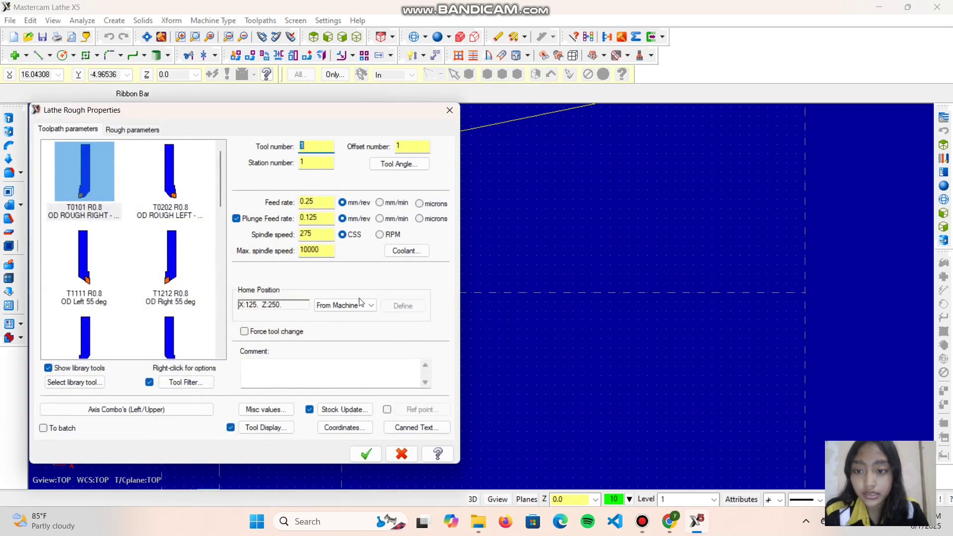
# - Choose tool T0101 R0.8 OD Rough Right - 80 deg for the rough toolpath and set its depth of cut to 0.5
pyautogui.moveTo(346, 112); pyautogui.dragTo(504, 69)
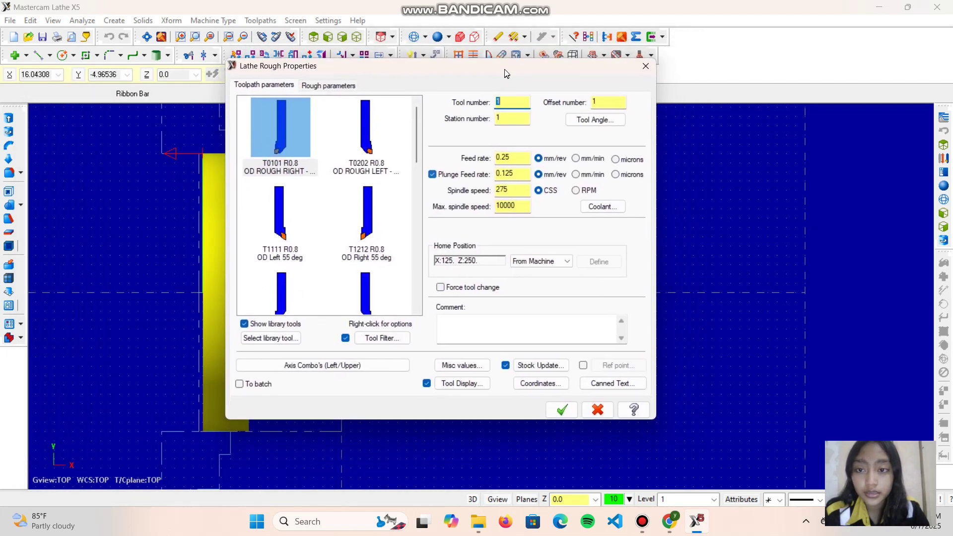
pyautogui.click(284, 150)
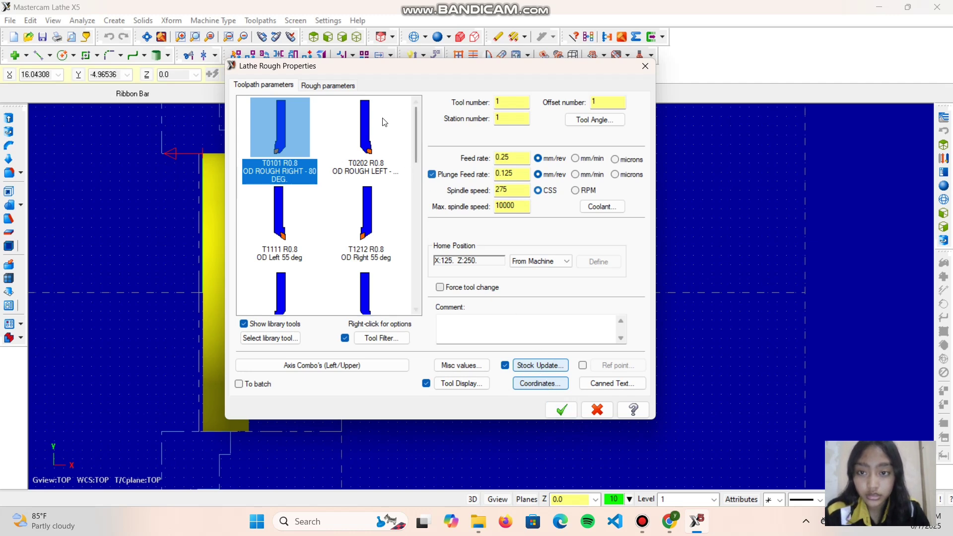
pyautogui.click(327, 86)
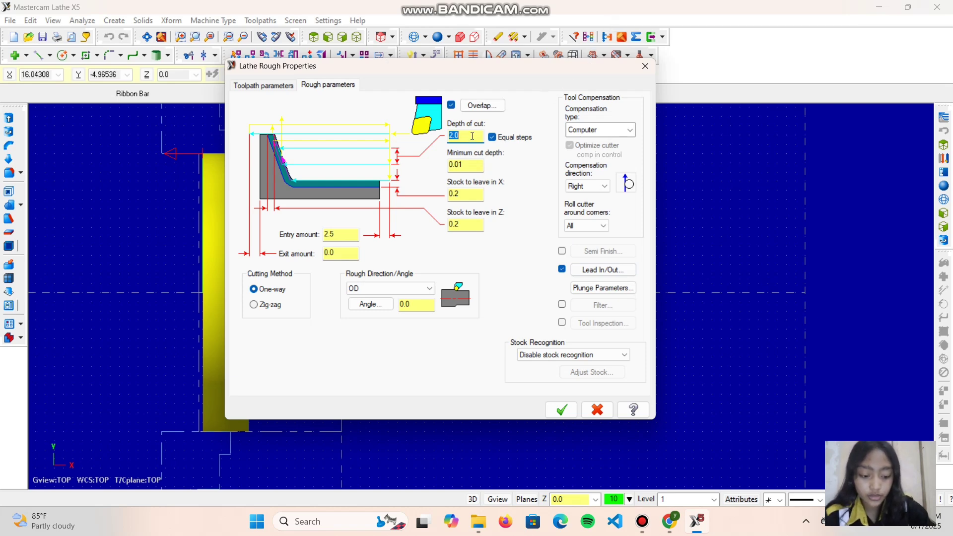
pyautogui.press('BackSpace')
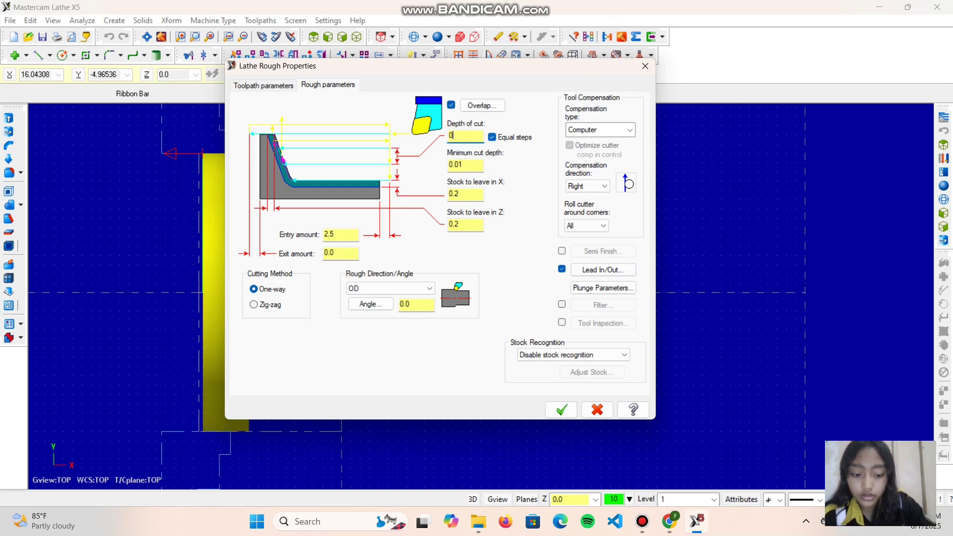
pyautogui.press('Return')
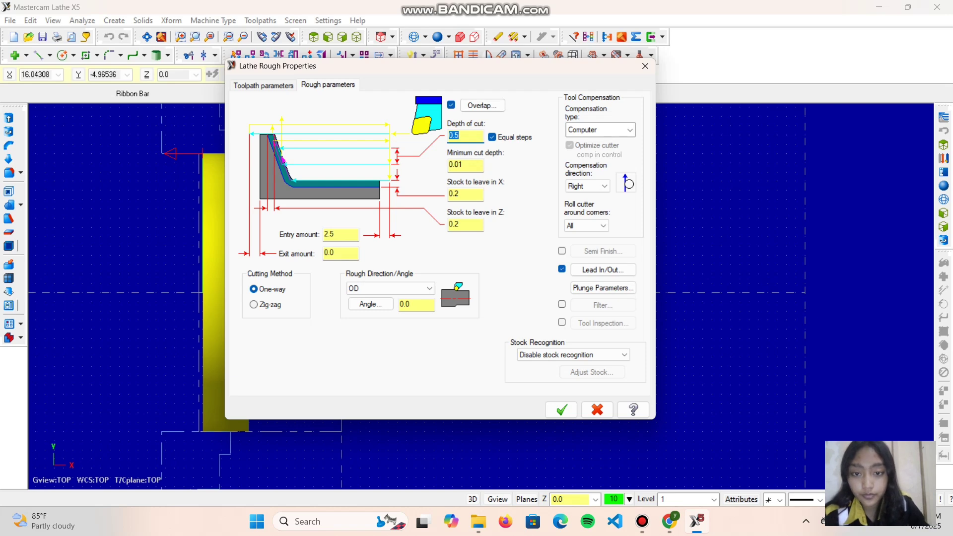
# - Set the rough toolpath's stock to leave in both X and Z to 0
pyautogui.click(467, 194)
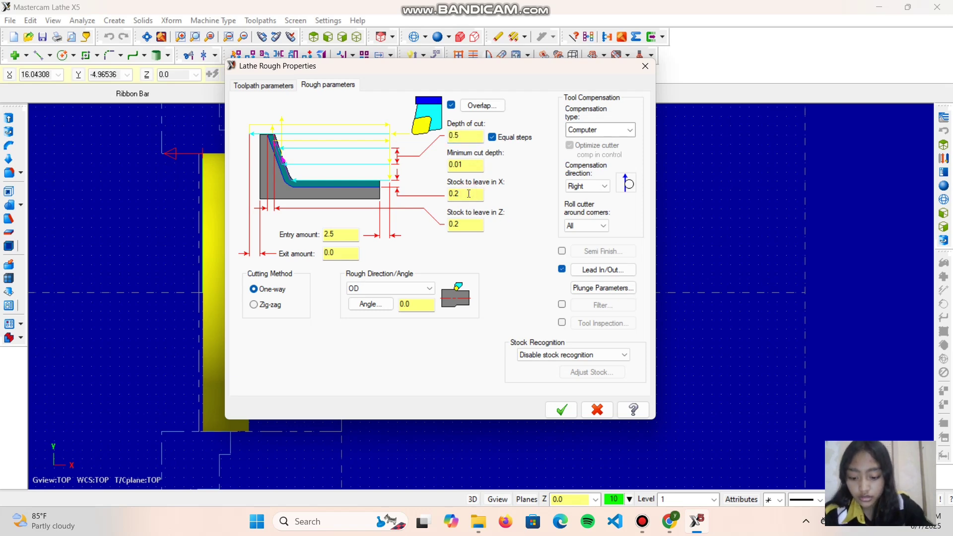
pyautogui.write('0')
pyautogui.press('Return')
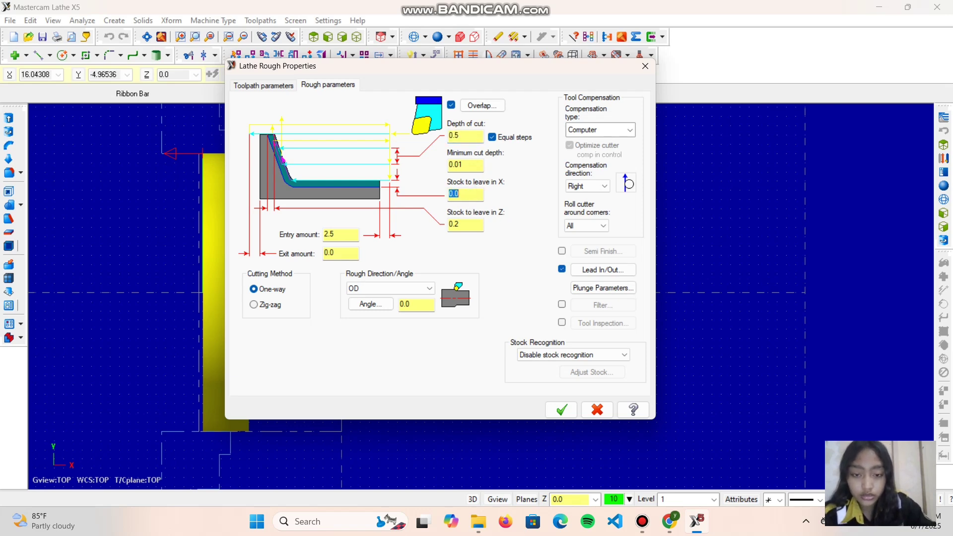
pyautogui.doubleClick(466, 224)
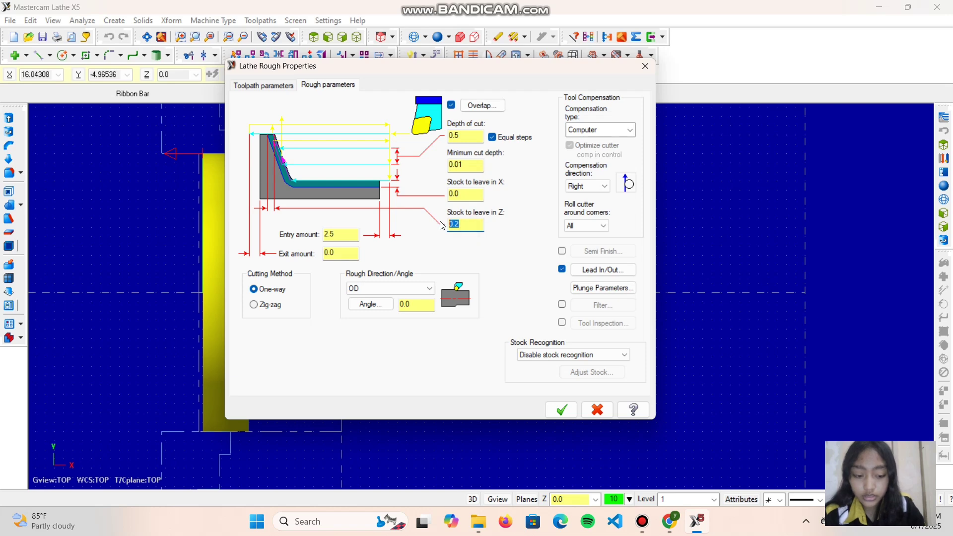
pyautogui.write('0')
pyautogui.press('Return')
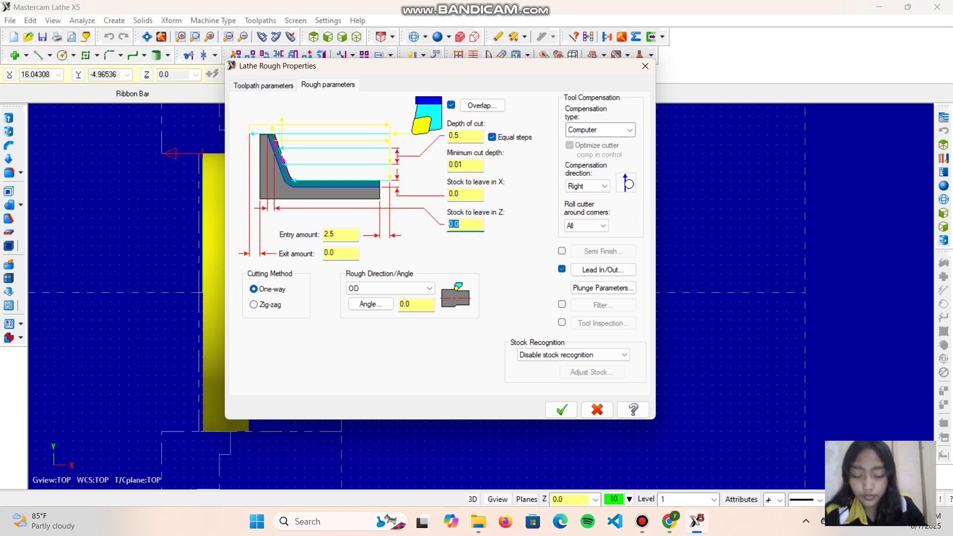
# - Set stock recognition to use stock for the outer boundary and generate the rough toolpath, continuing despite the chuck collision
pyautogui.click(580, 355)
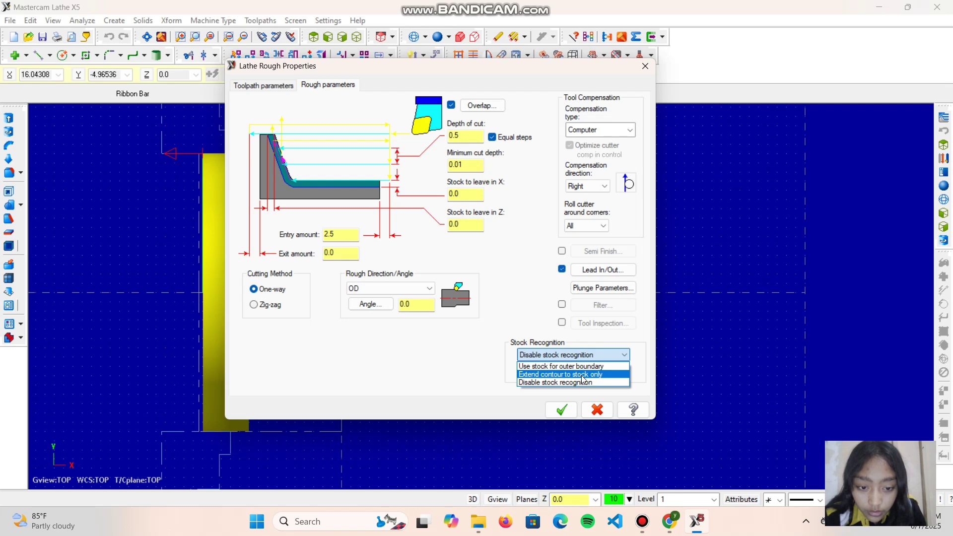
pyautogui.click(589, 369)
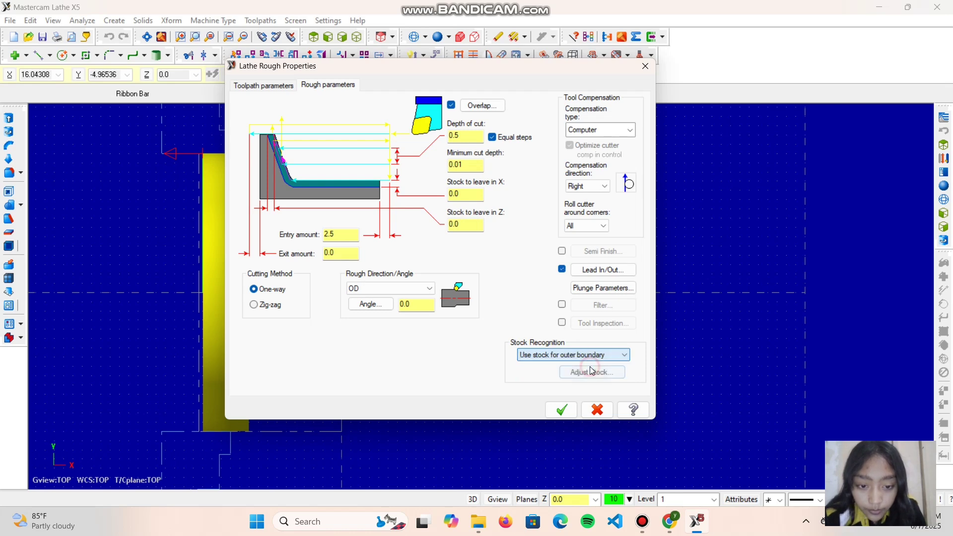
pyautogui.click(561, 408)
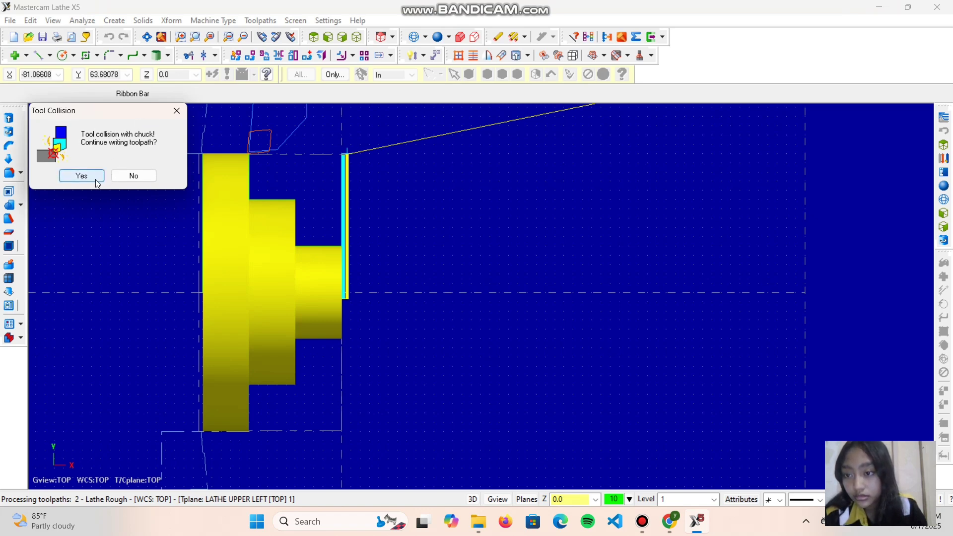
pyautogui.click(92, 177)
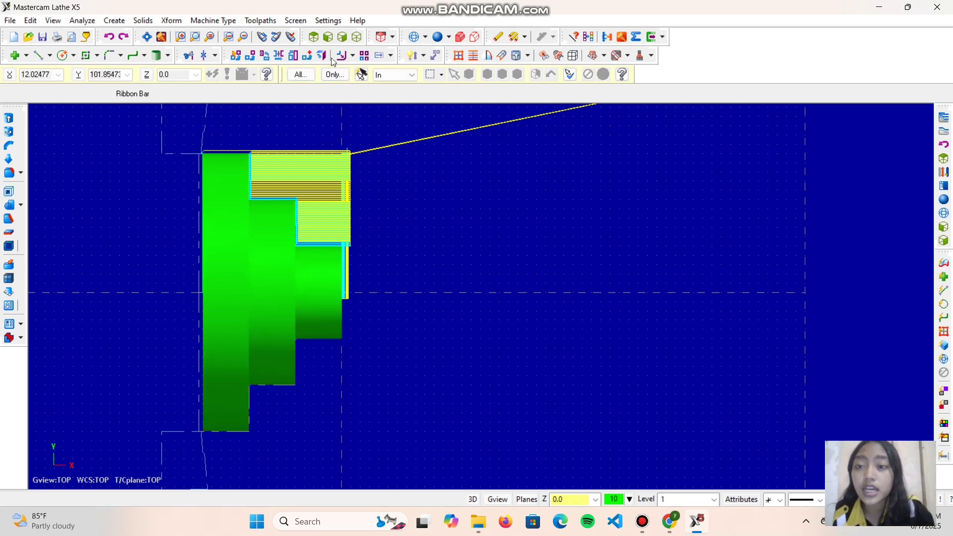
pyautogui.click(254, 20)
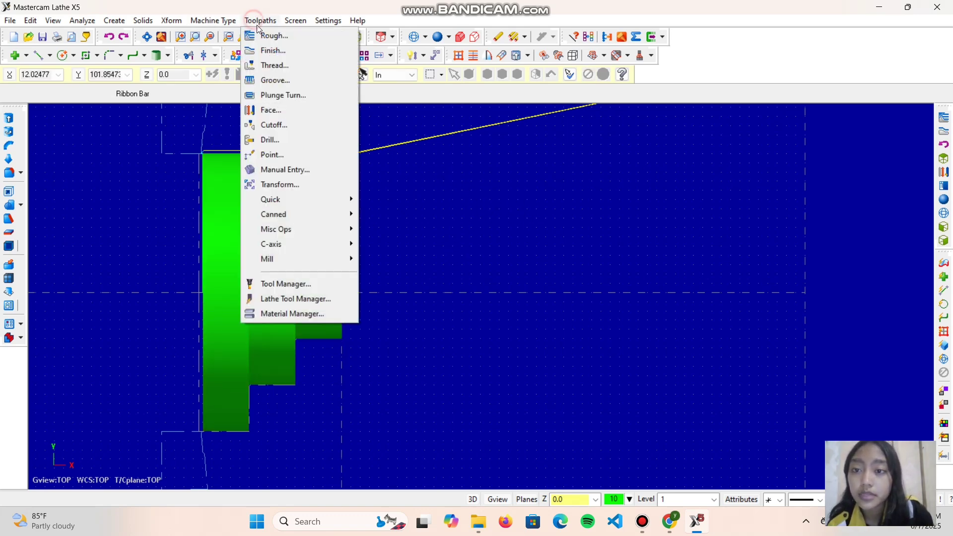
pyautogui.click(276, 48)
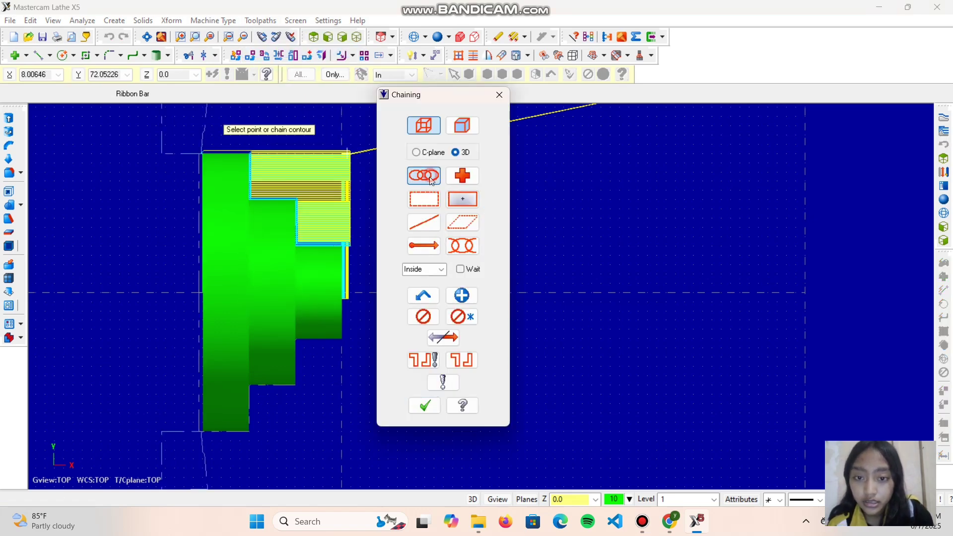
pyautogui.click(337, 246)
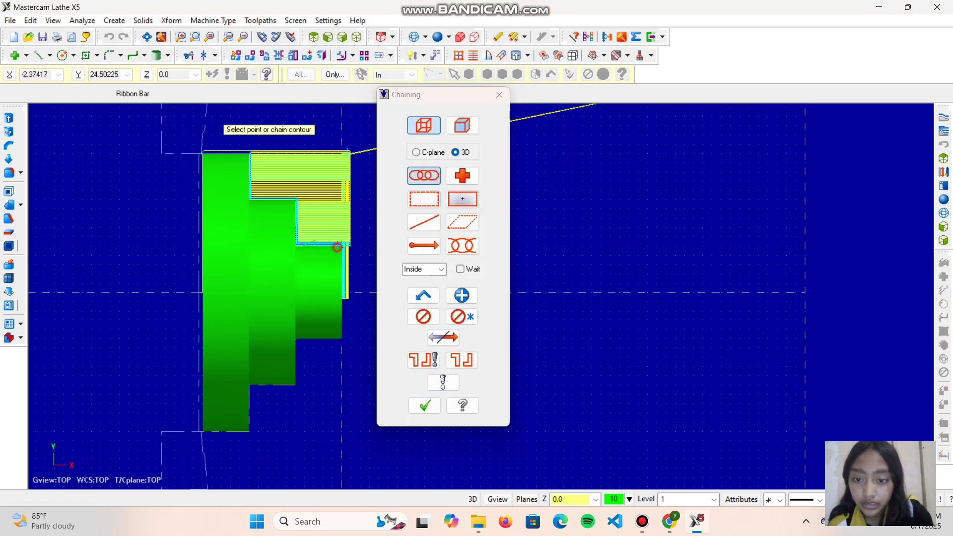
pyautogui.click(218, 153)
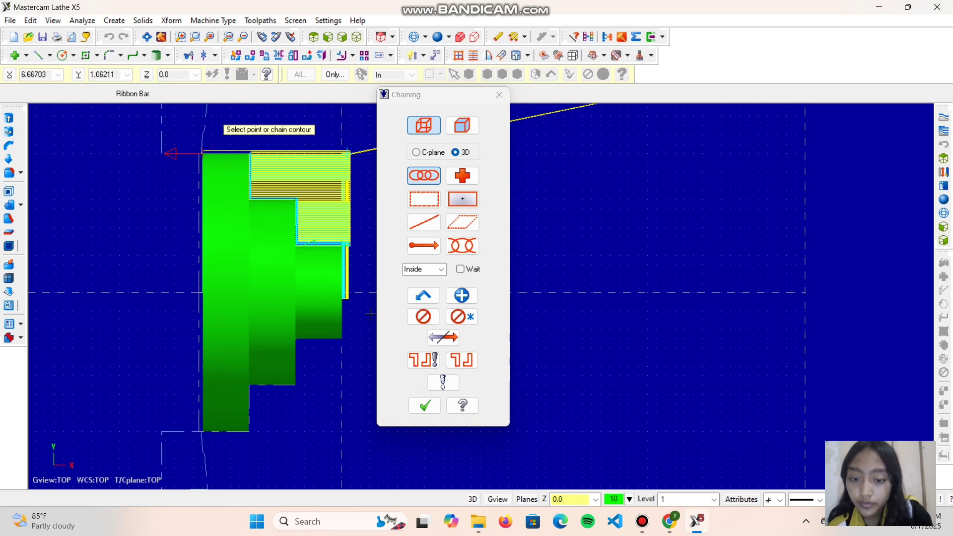
pyautogui.click(423, 406)
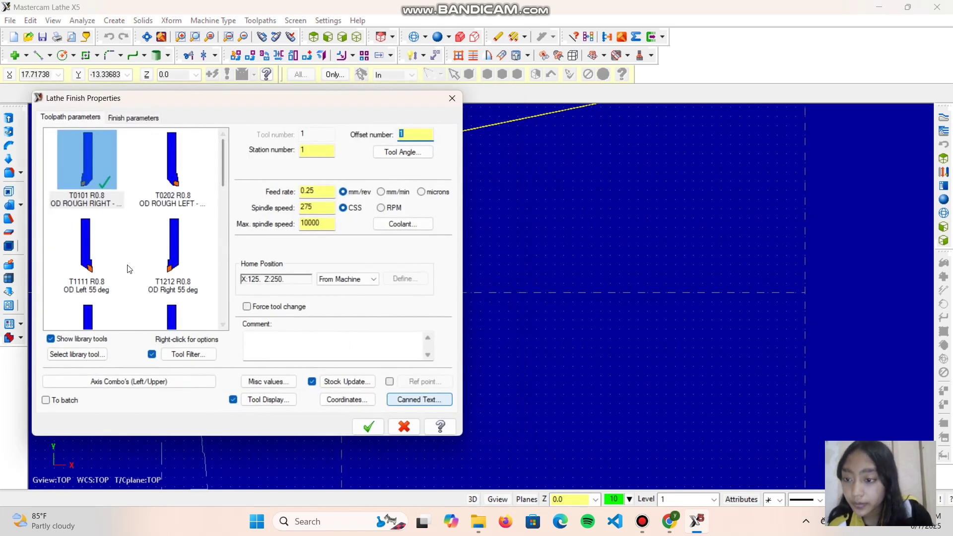
pyautogui.scroll(-3, 107, 238)
pyautogui.scroll(5, 107, 236)
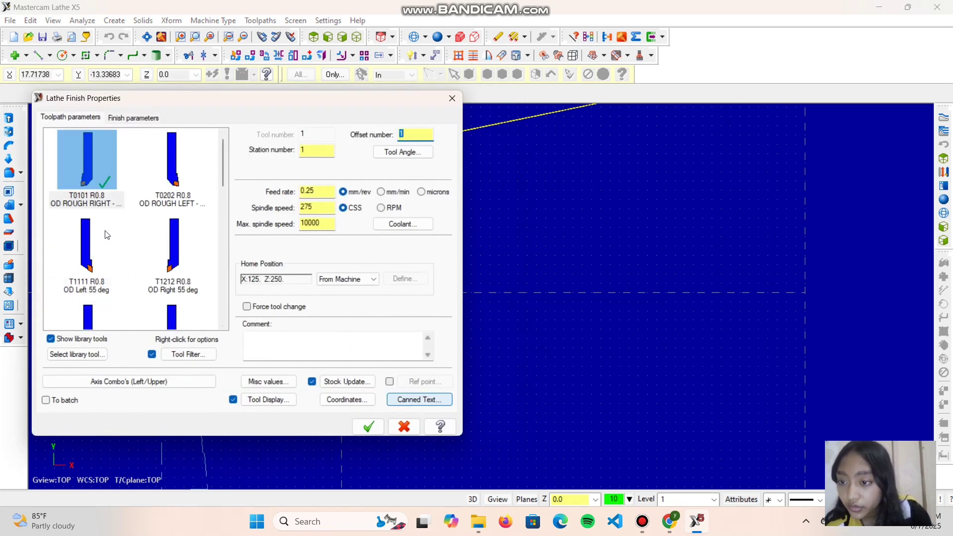
pyautogui.scroll(-3, 98, 271)
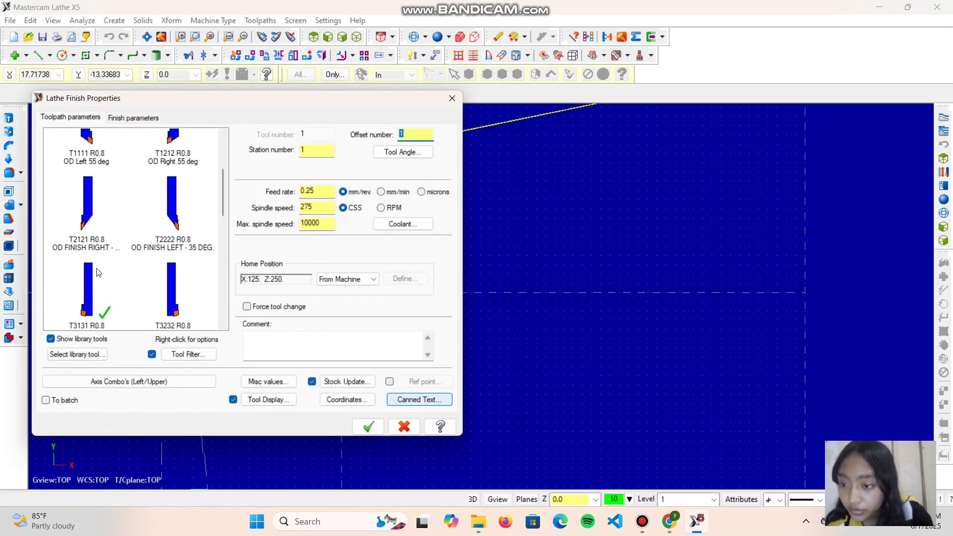
pyautogui.click(88, 203)
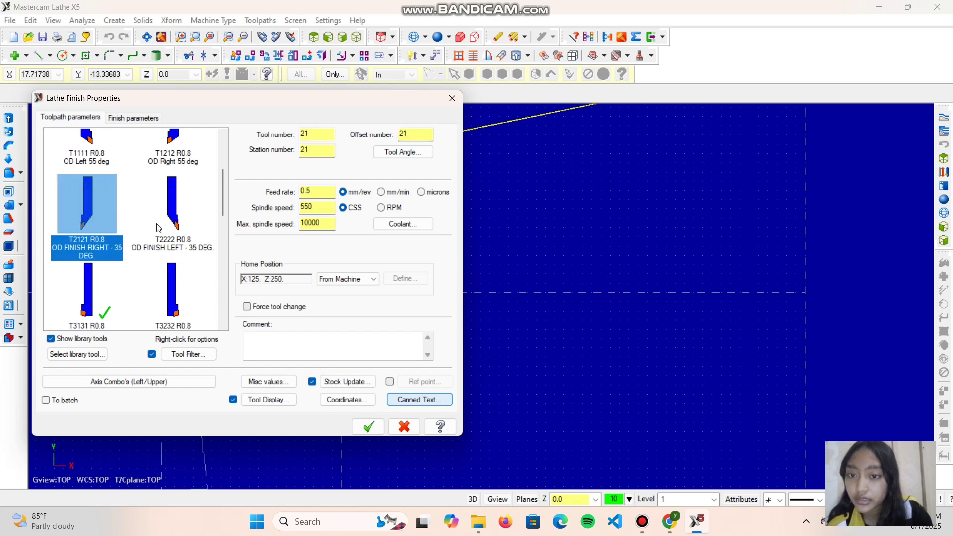
pyautogui.doubleClick(104, 226)
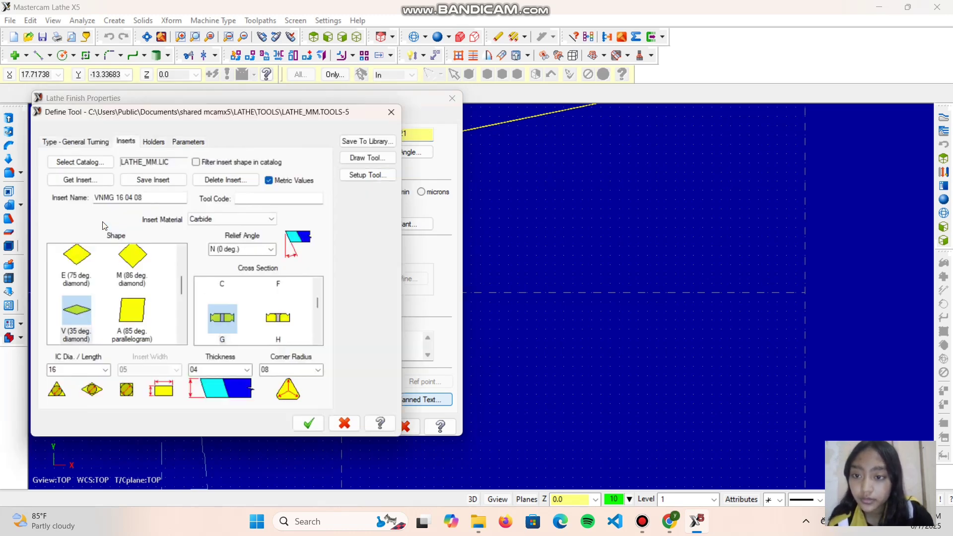
pyautogui.click(374, 175)
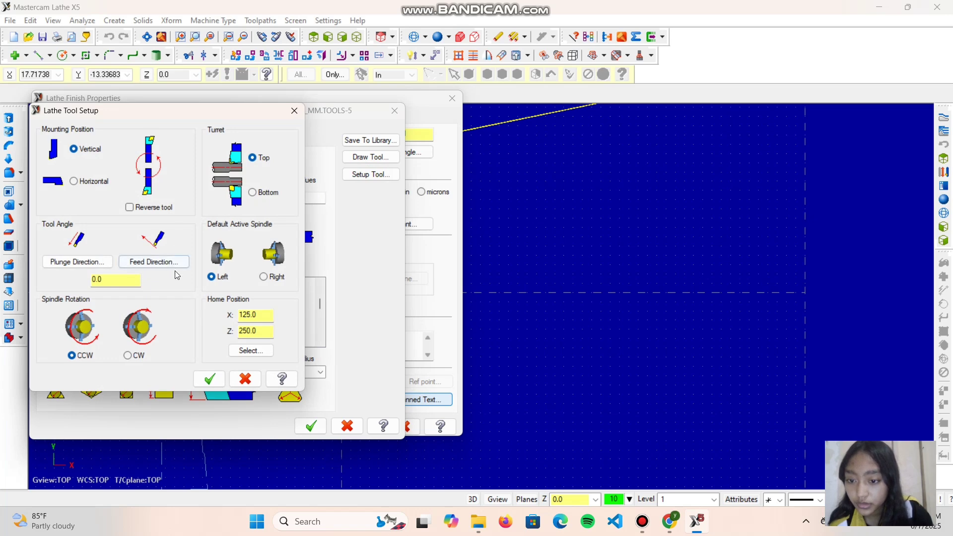
pyautogui.click(222, 382)
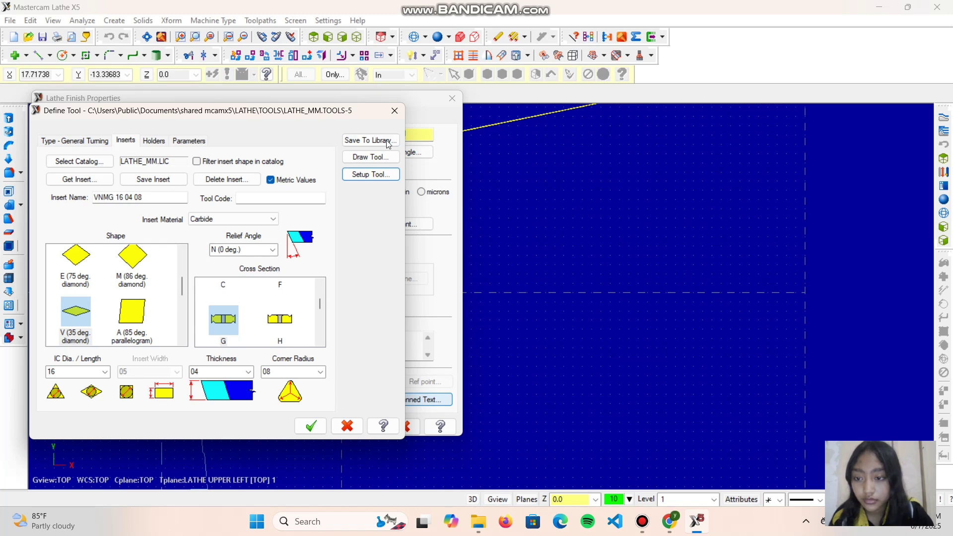
pyautogui.moveTo(320, 111); pyautogui.dragTo(870, 101)
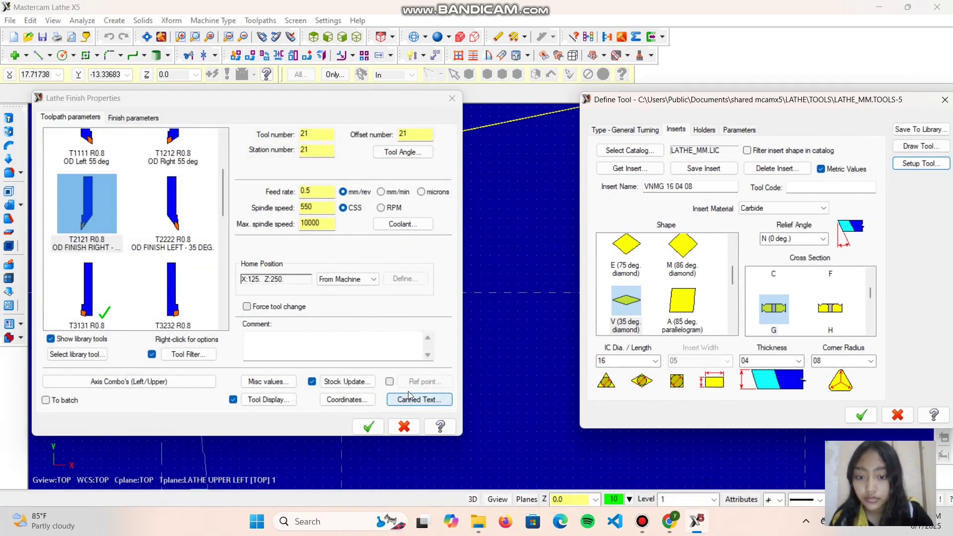
pyautogui.click(453, 95)
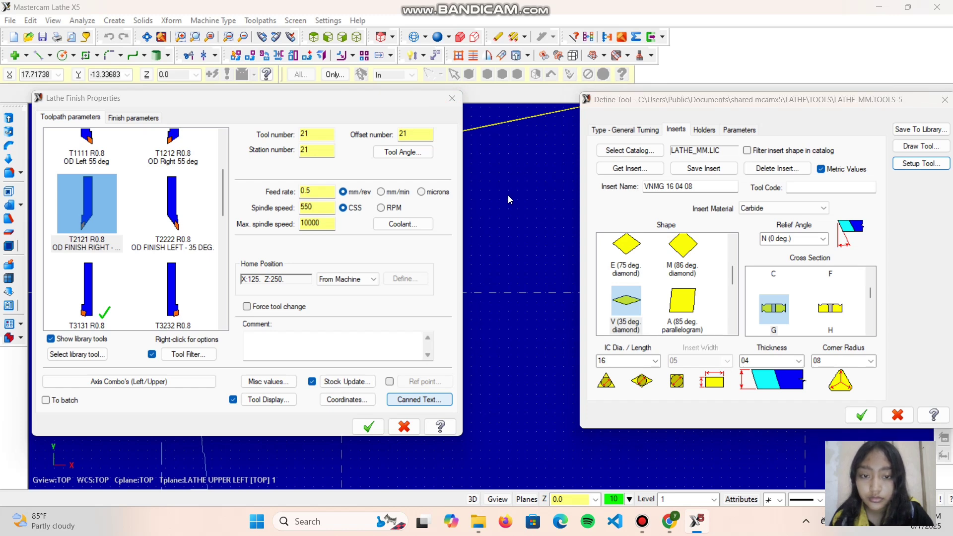
pyautogui.moveTo(806, 102); pyautogui.dragTo(383, 102)
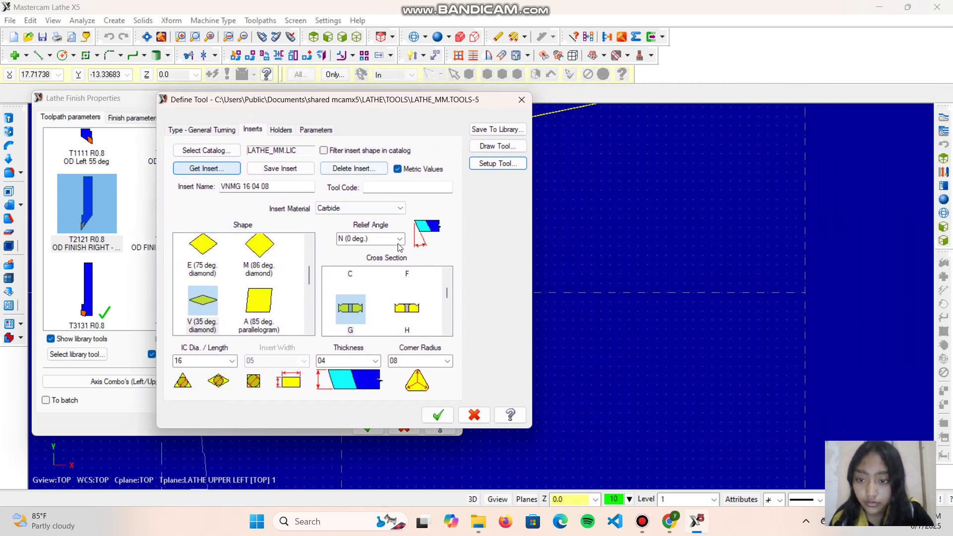
pyautogui.click(521, 101)
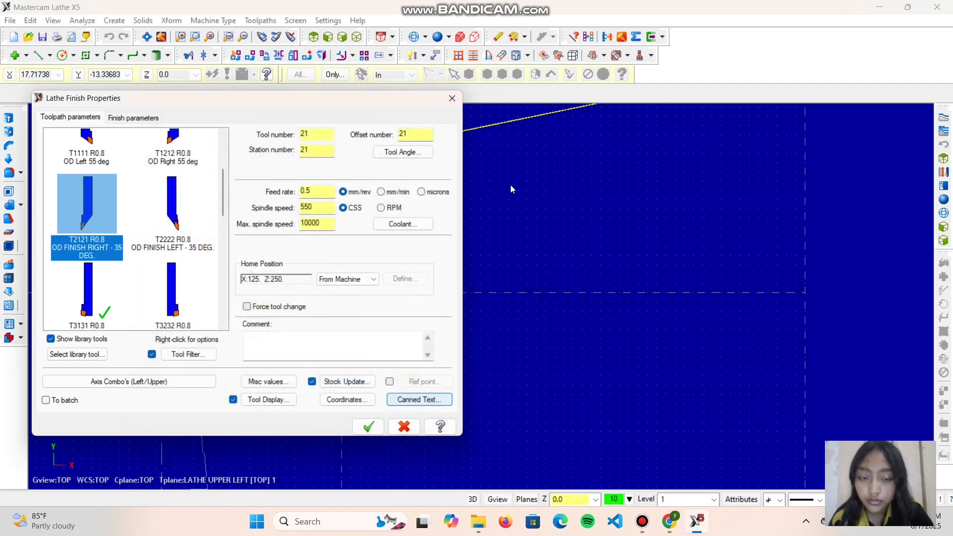
pyautogui.click(172, 207)
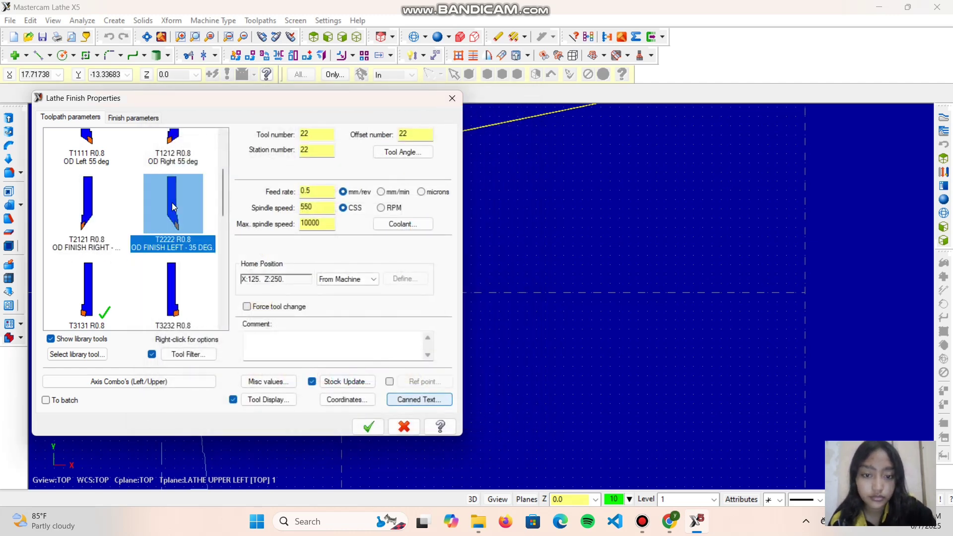
pyautogui.click(86, 203)
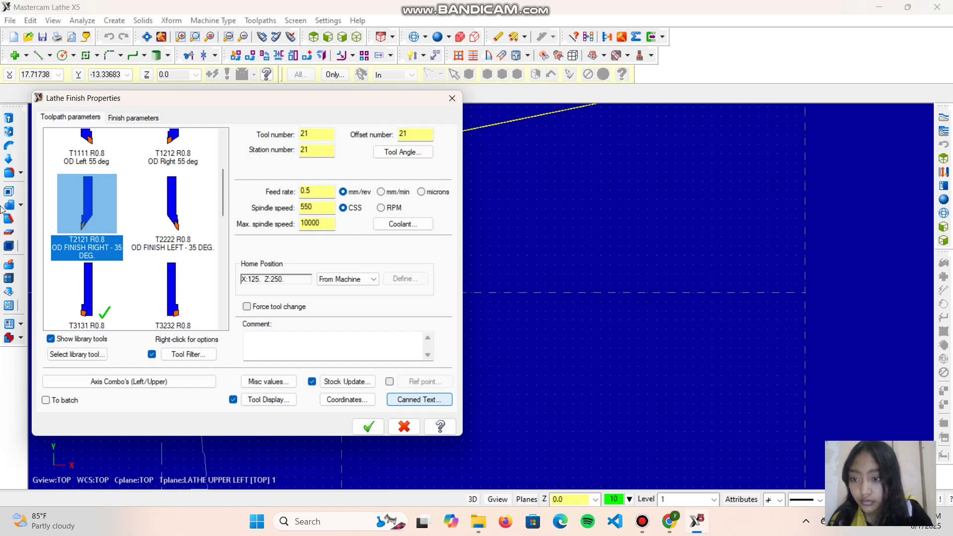
pyautogui.doubleClick(97, 228)
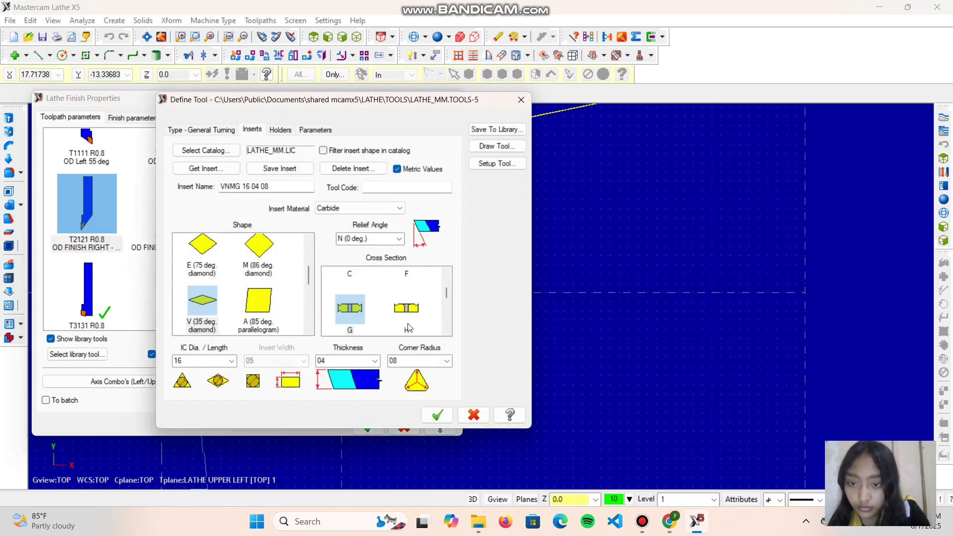
pyautogui.click(496, 163)
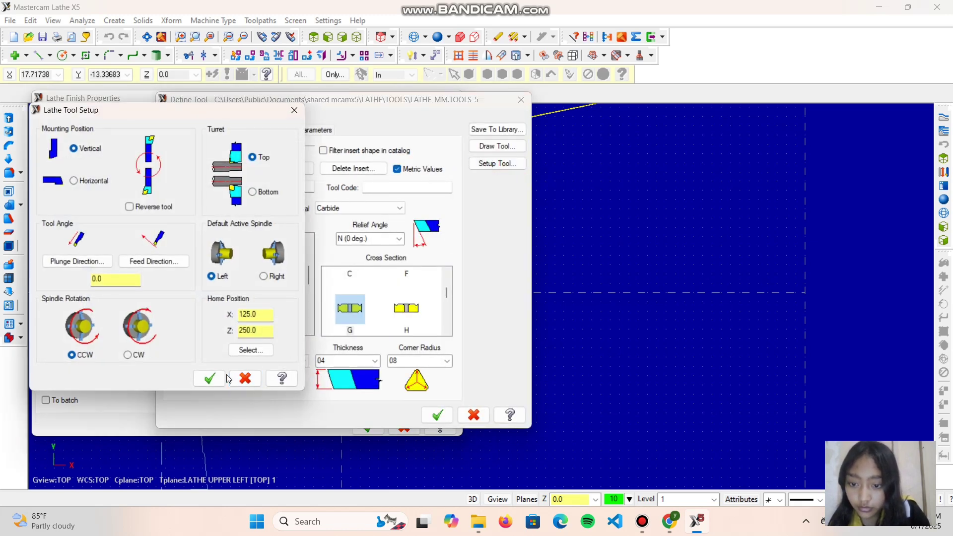
pyautogui.click(209, 377)
pyautogui.click(520, 99)
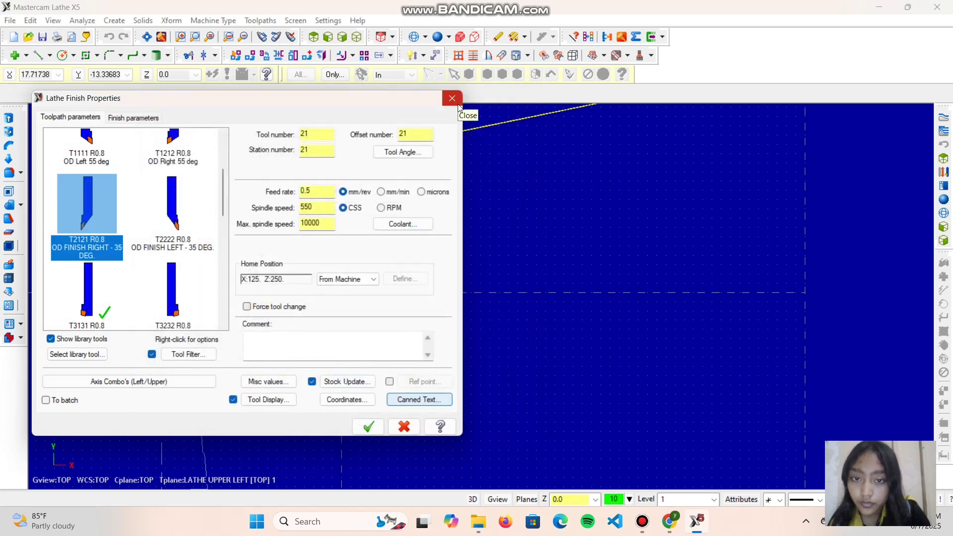
pyautogui.click(458, 103)
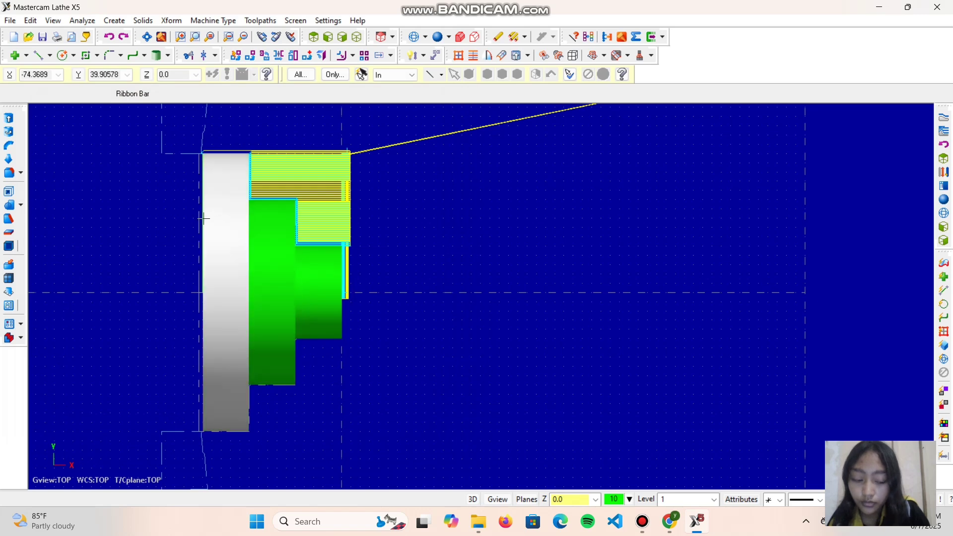
# - Pan the view to examine the chuck side of the stepped part together with its facing and roughing toolpaths
pyautogui.press('Left')
pyautogui.press('Left')
pyautogui.press('Left')
pyautogui.press('Left')
pyautogui.press('Left')
pyautogui.press('Left')
pyautogui.press('Left')
pyautogui.press('Left')
pyautogui.press('Left')
pyautogui.press('Left')
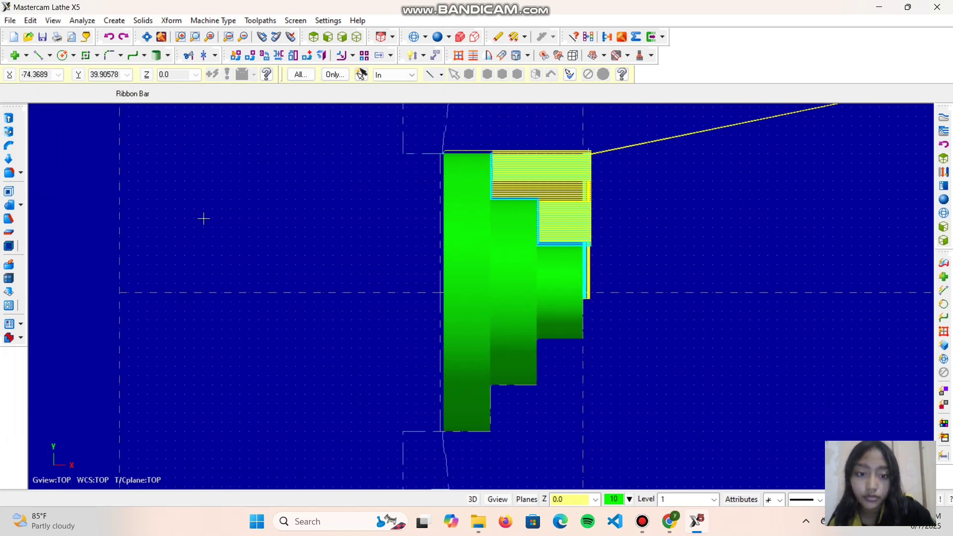
# - Start a lathe finish toolpath and chain the stepped part's outer profile as its contour
pyautogui.press('Left')
pyautogui.press('Left')
pyautogui.press('Left')
pyautogui.press('Left')
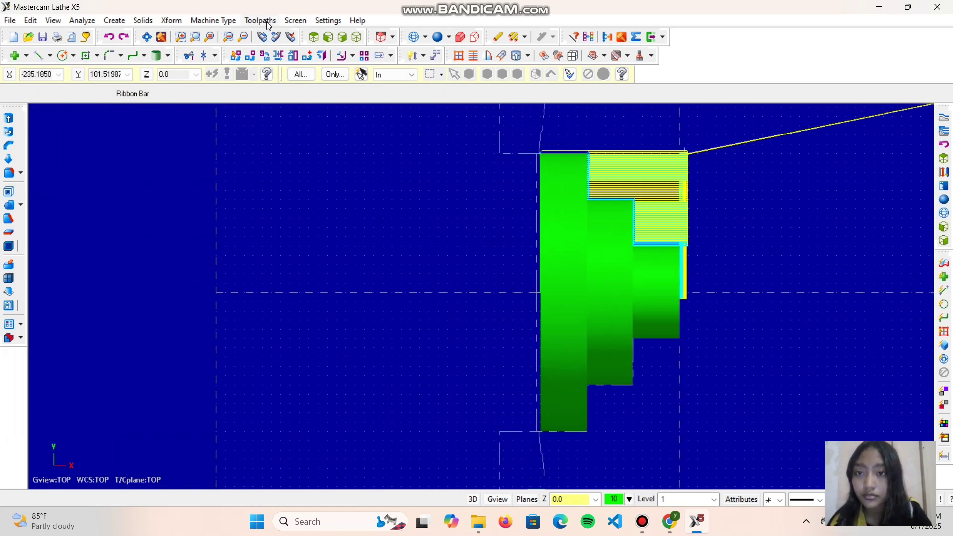
pyautogui.click(266, 21)
pyautogui.click(285, 48)
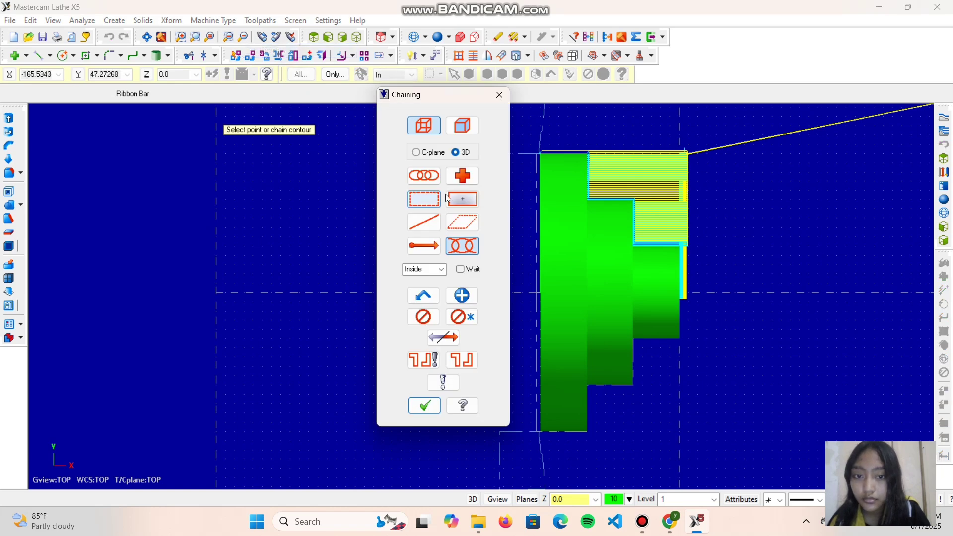
pyautogui.click(424, 175)
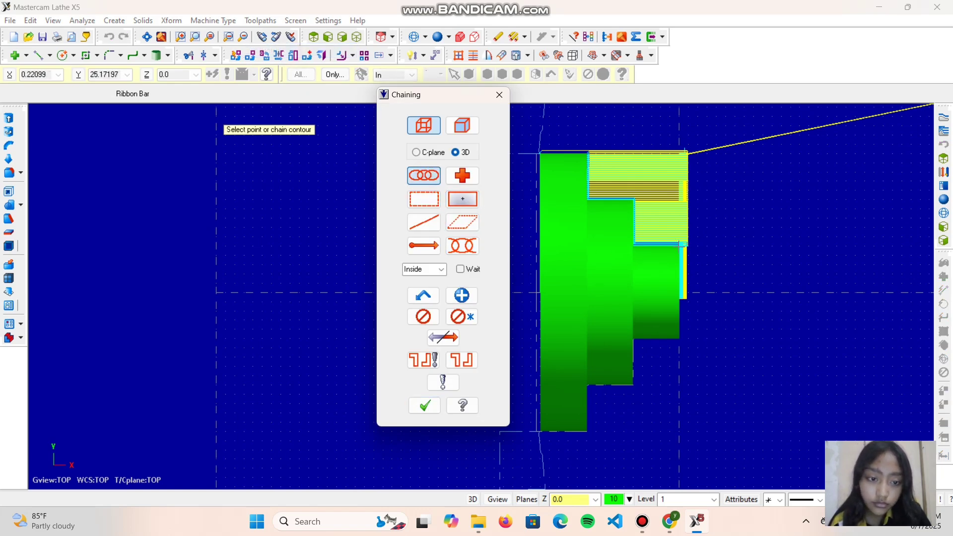
pyautogui.click(554, 154)
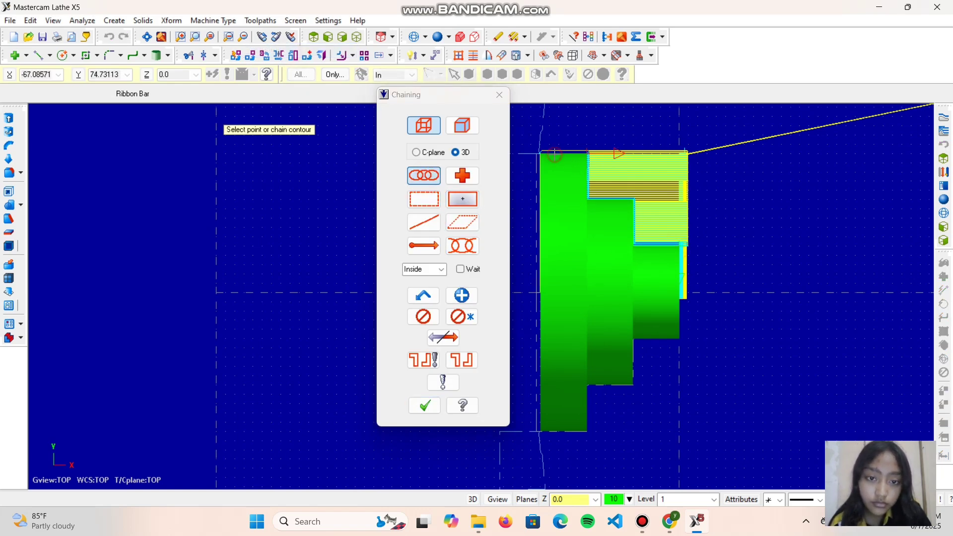
pyautogui.click(425, 406)
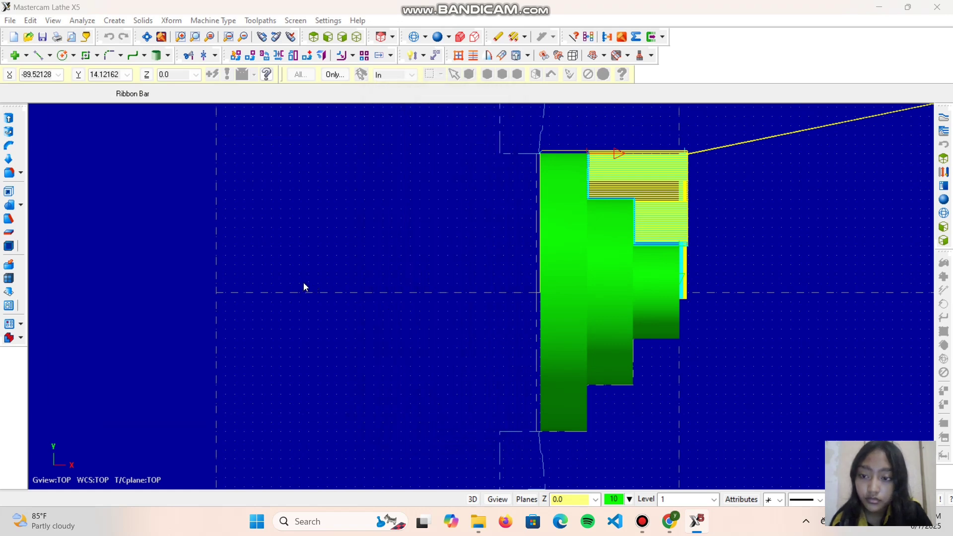
# - Choose tool T2121 R0.8 OD Finish Right - 35 deg for the finish toolpath, accepting its tool setup and definition
pyautogui.scroll(-3, 90, 262)
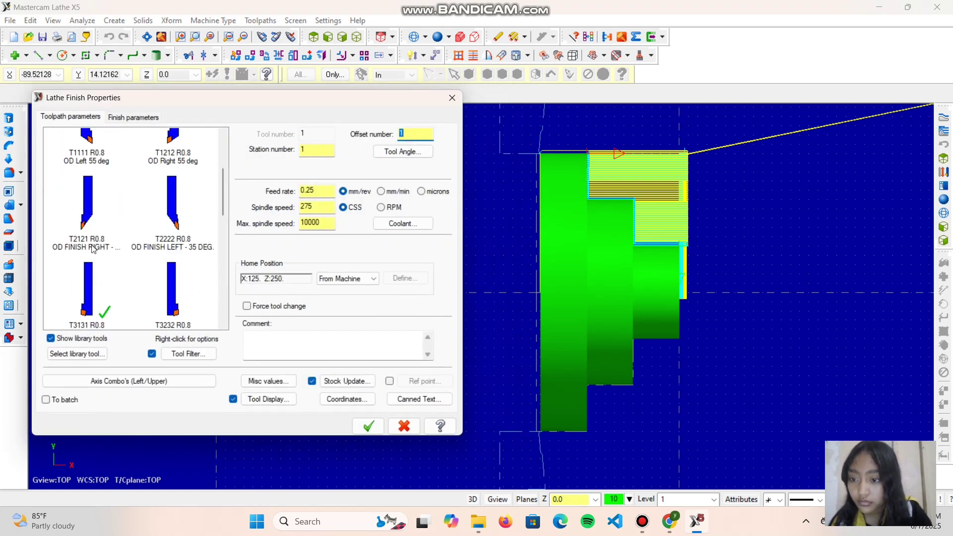
pyautogui.doubleClick(89, 211)
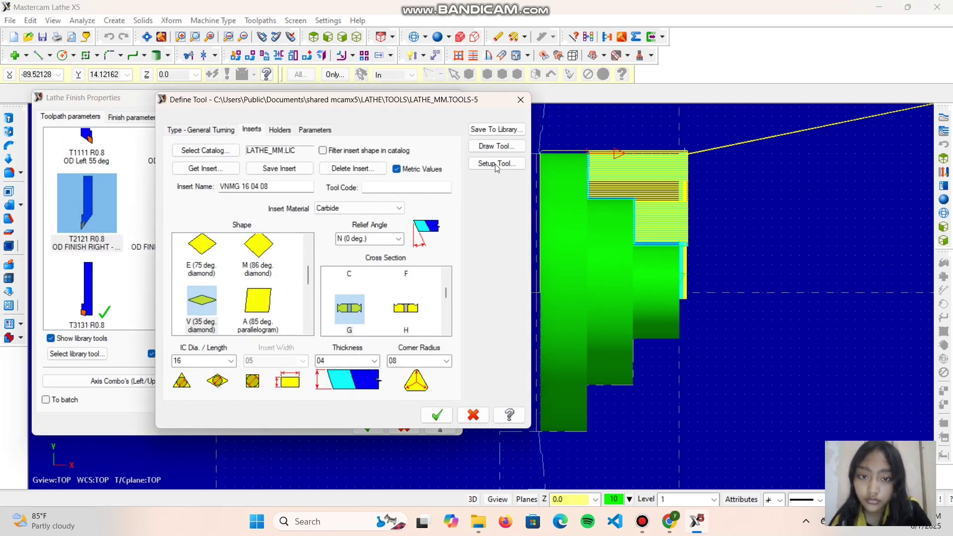
pyautogui.click(495, 164)
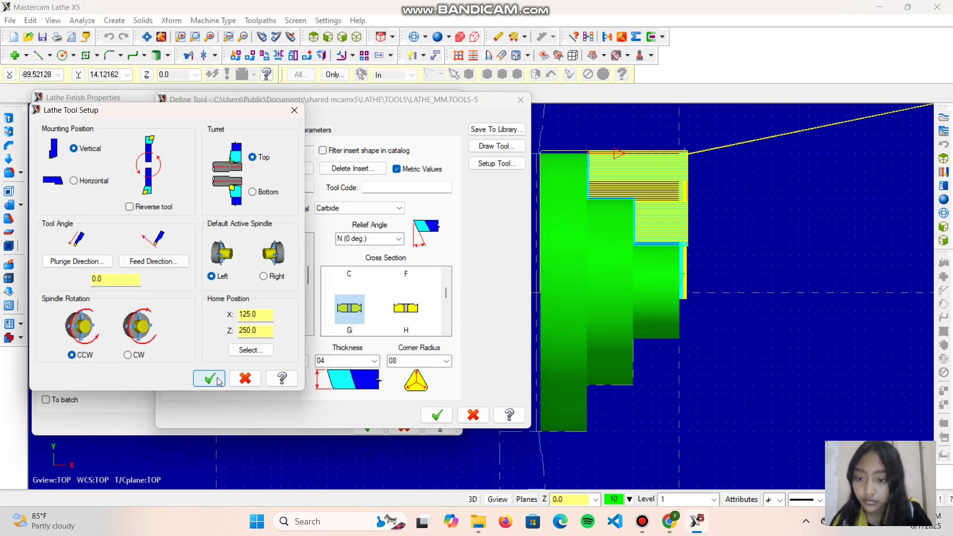
pyautogui.click(209, 379)
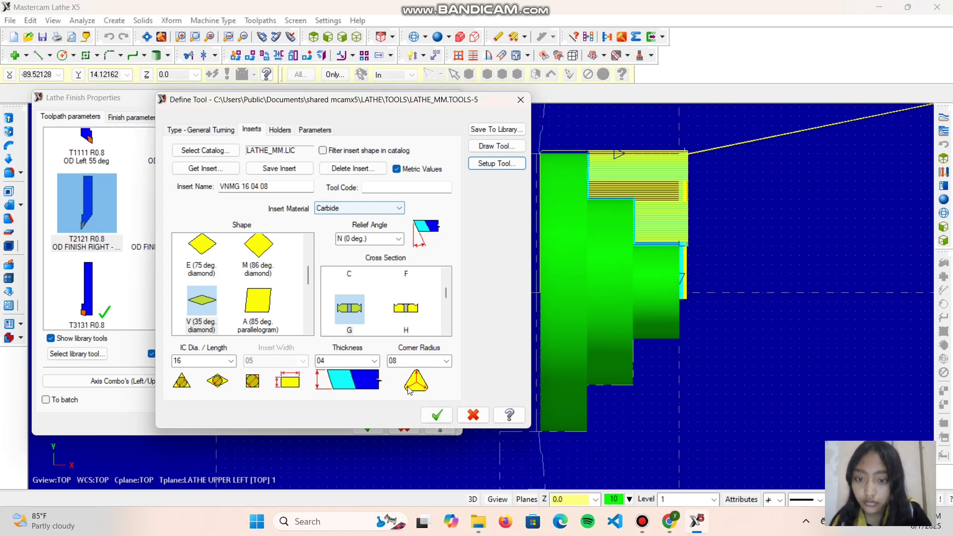
pyautogui.click(437, 416)
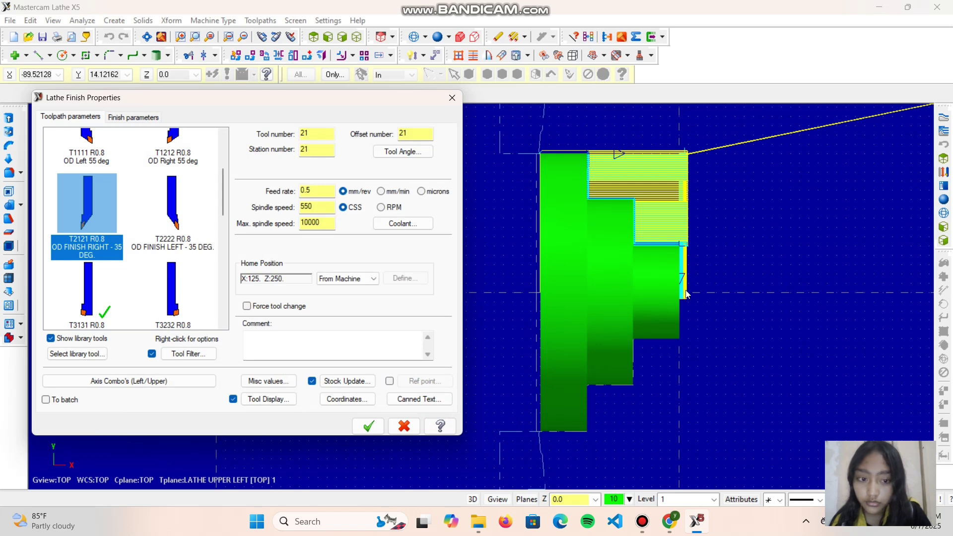
# - Set the finish stepover to 0.25 with 4 finish passes and generate the finish toolpath
pyautogui.click(141, 120)
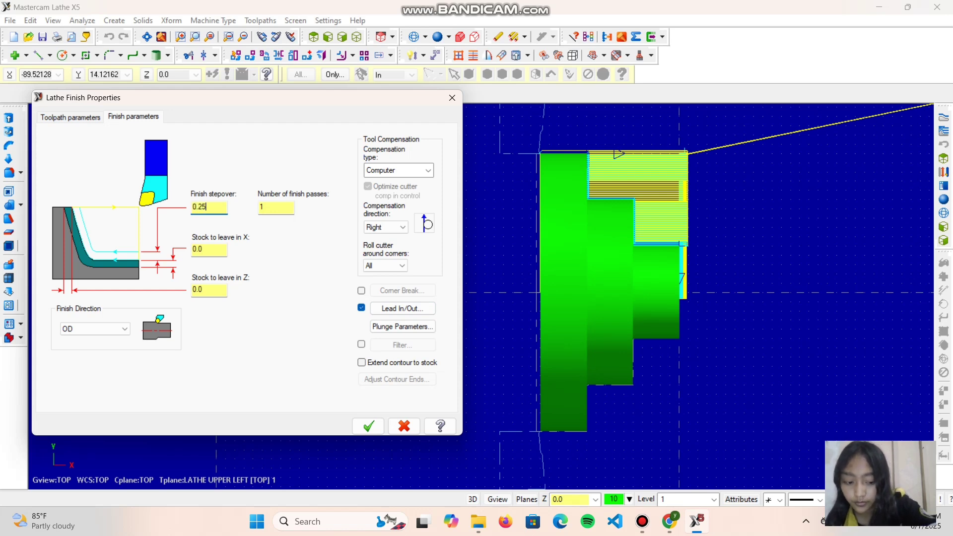
pyautogui.click(277, 205)
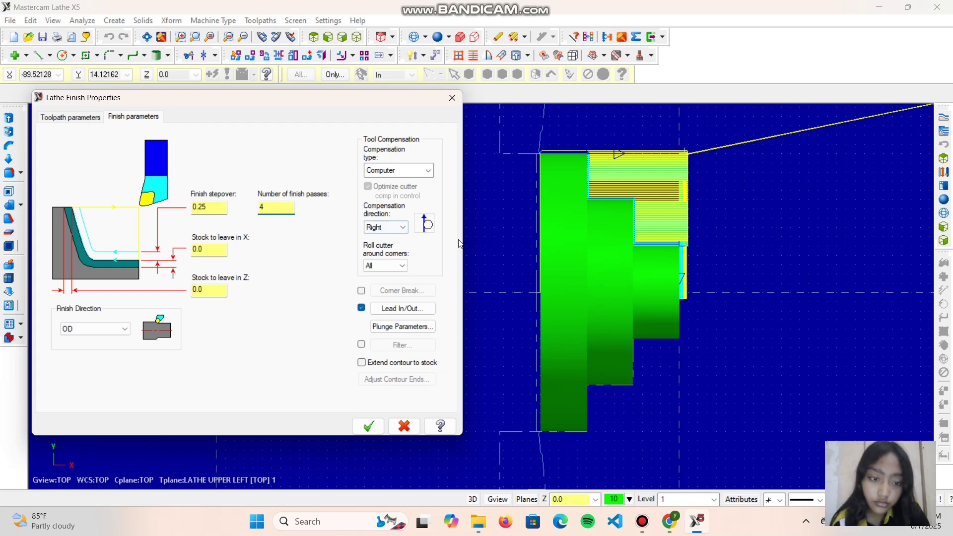
pyautogui.click(369, 426)
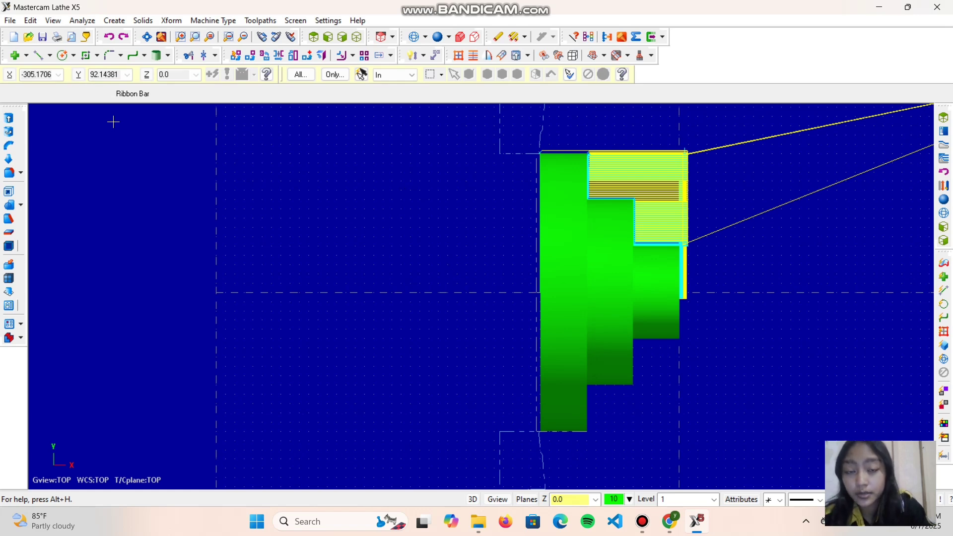
# - Open Backplot for the lathe operations and enable color coding, tool, holder, rapid moves, endpoints and quick verify
pyautogui.hotkey('alt', 'o')
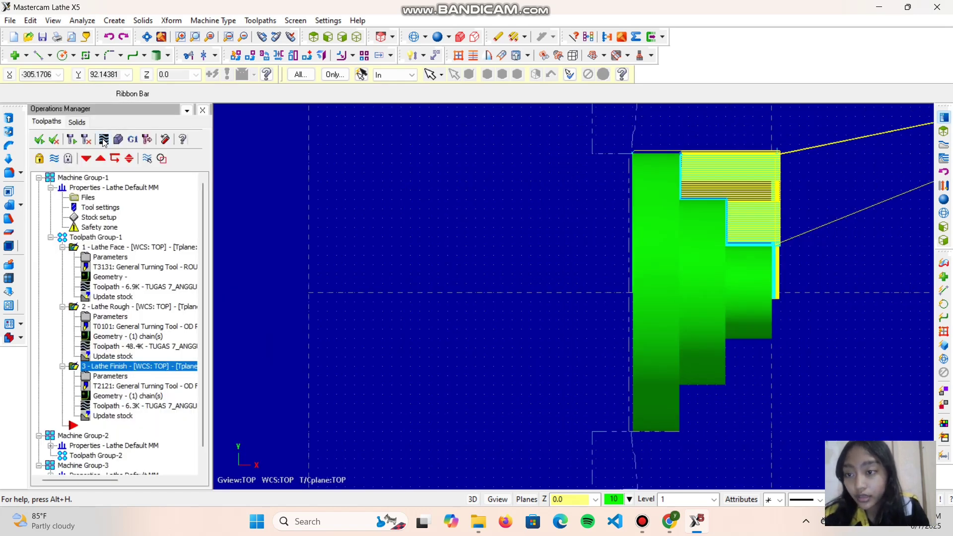
pyautogui.click(105, 140)
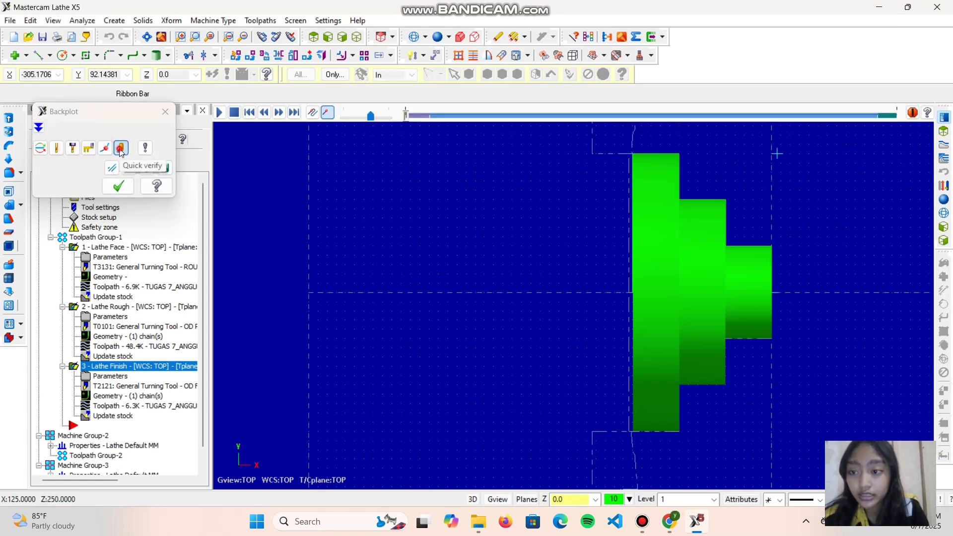
pyautogui.click(40, 148)
pyautogui.click(56, 148)
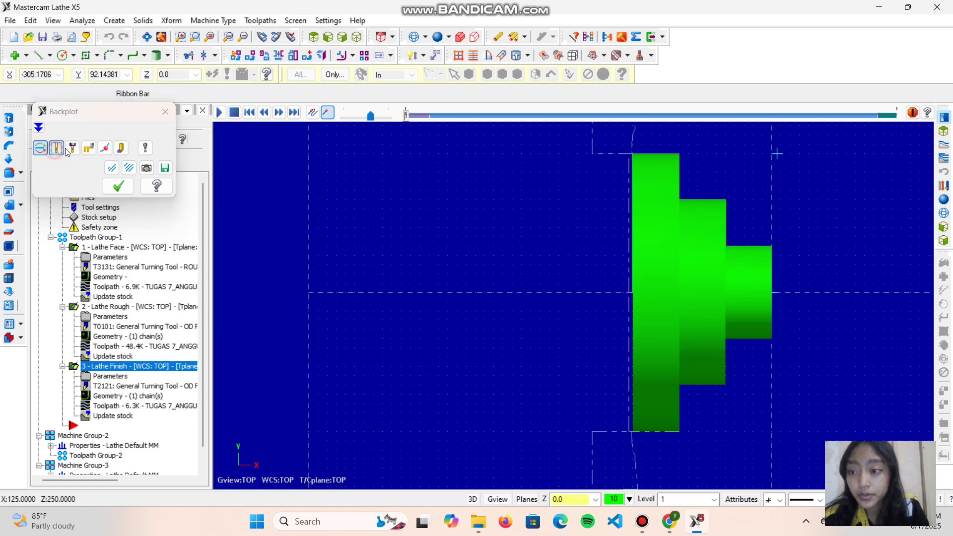
pyautogui.click(73, 148)
pyautogui.click(88, 148)
pyautogui.click(104, 148)
pyautogui.click(120, 149)
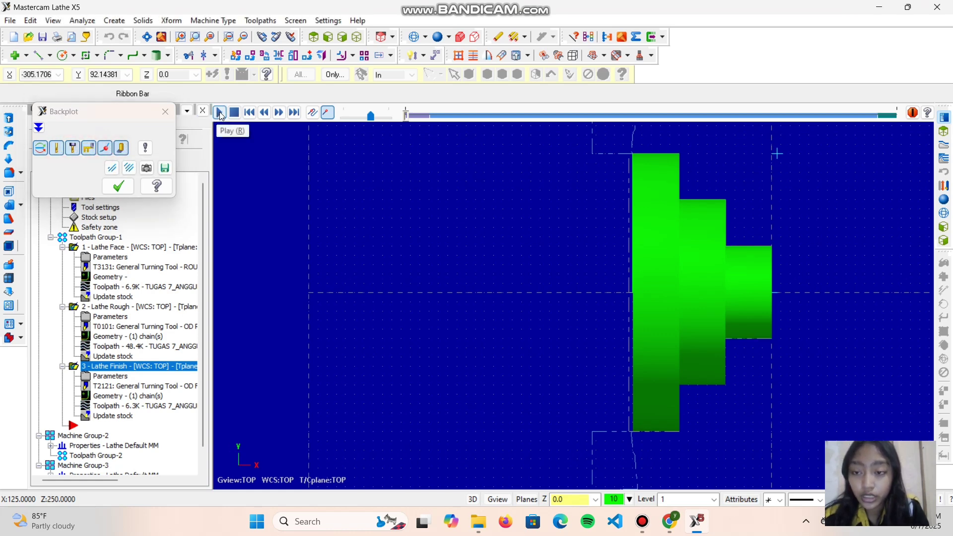
# - Play the backplot of the facing, roughing and finishing passes, examine the cuts at an angle, and close the simulation
pyautogui.click(220, 114)
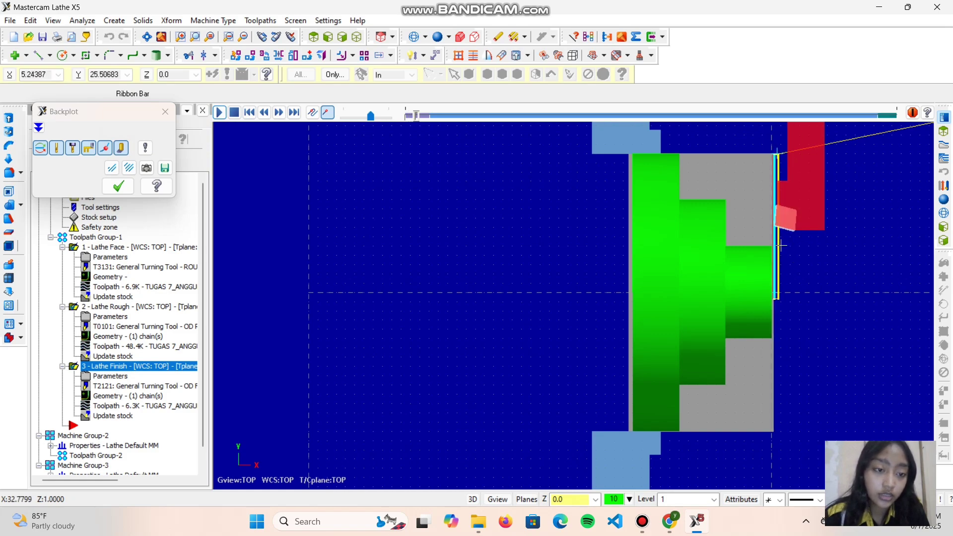
pyautogui.scroll(-4, 777, 234)
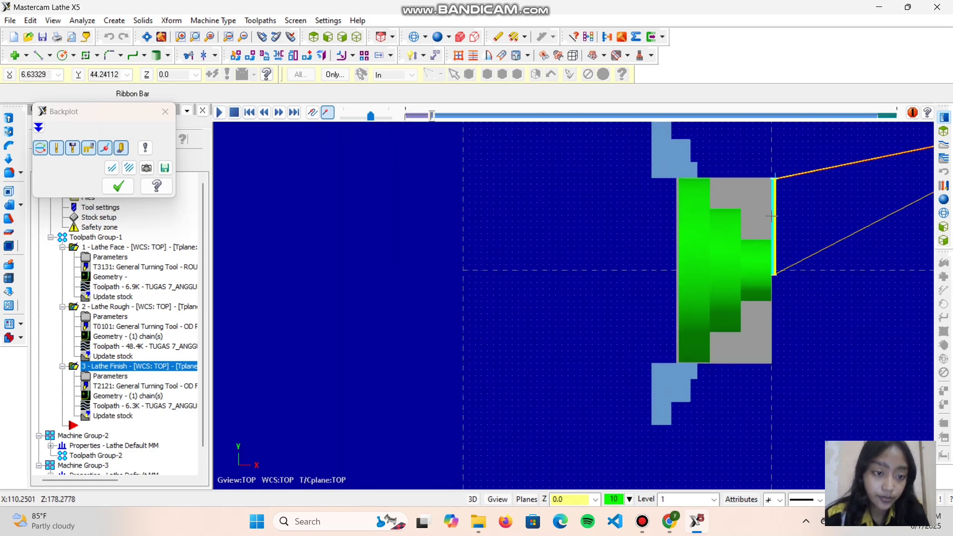
pyautogui.moveTo(772, 216); pyautogui.dragTo(767, 159, button='middle')
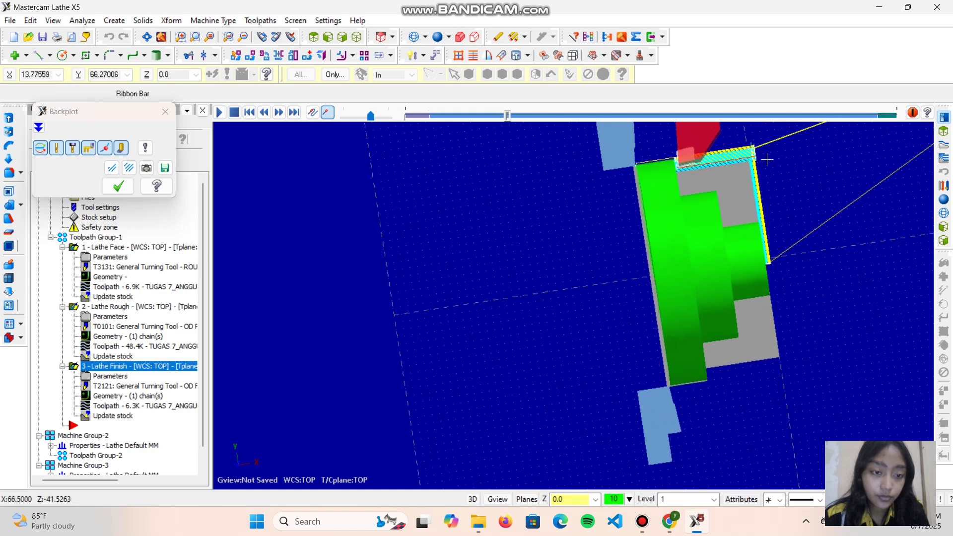
pyautogui.scroll(3, 767, 159)
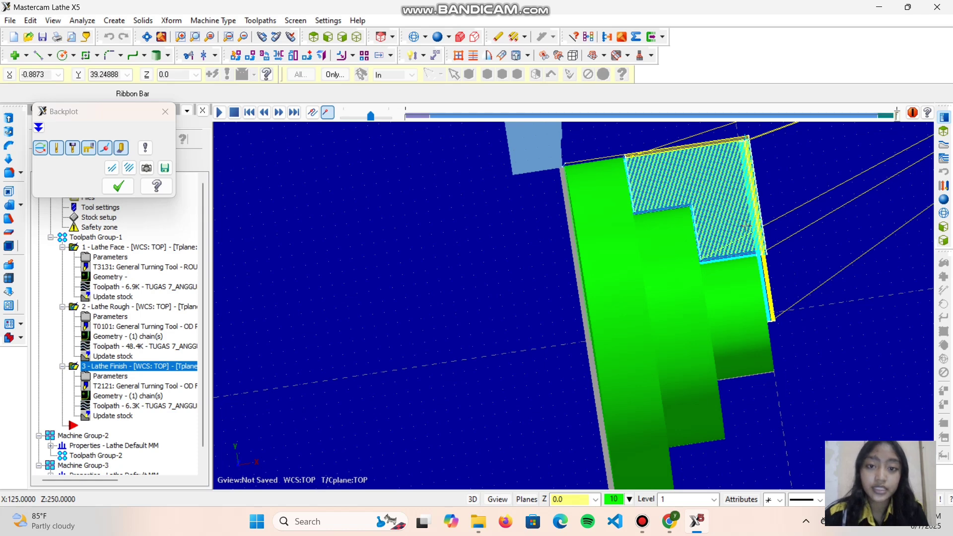
pyautogui.press('Escape')
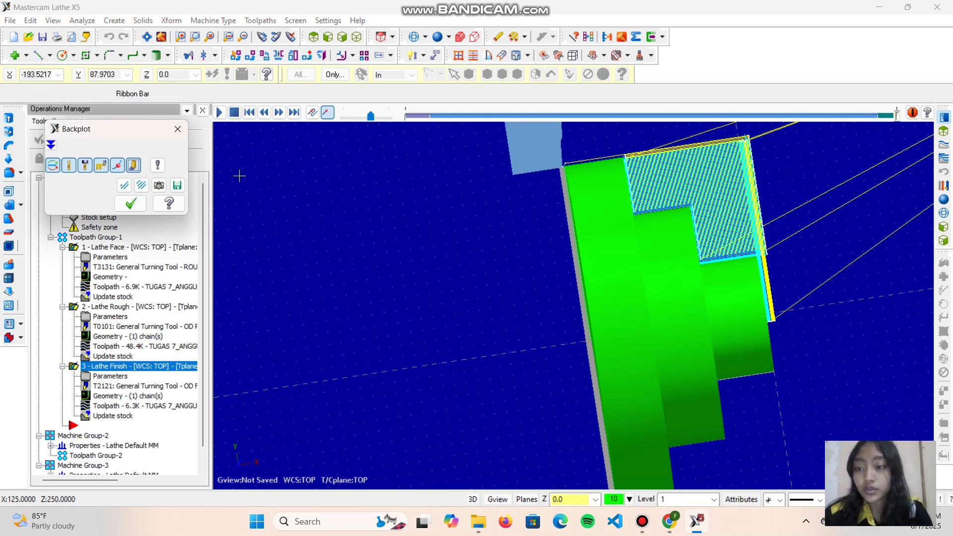
pyautogui.click(177, 129)
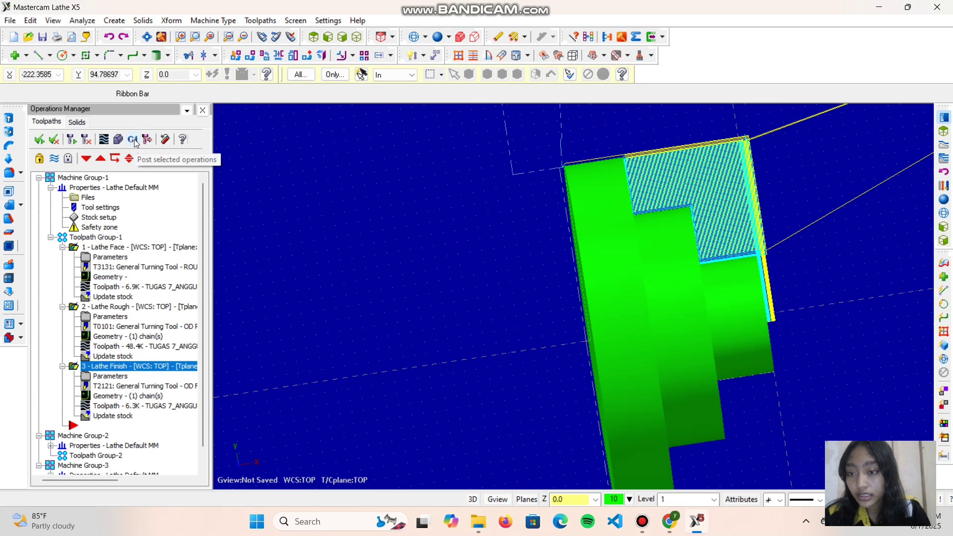
# - Post the facing, roughing and finishing operations to an NC file, choosing the mastercam folder in Downloads as its location
pyautogui.click(133, 140)
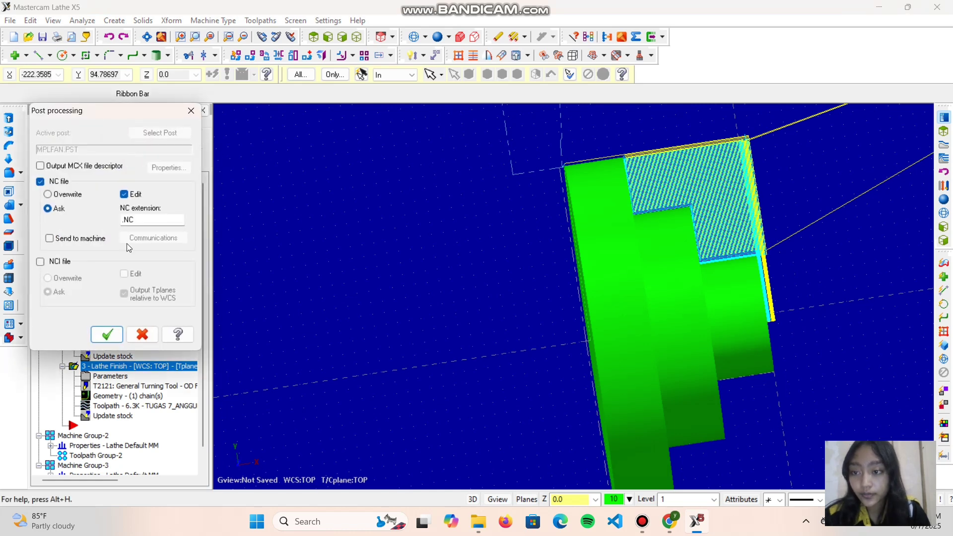
pyautogui.click(125, 332)
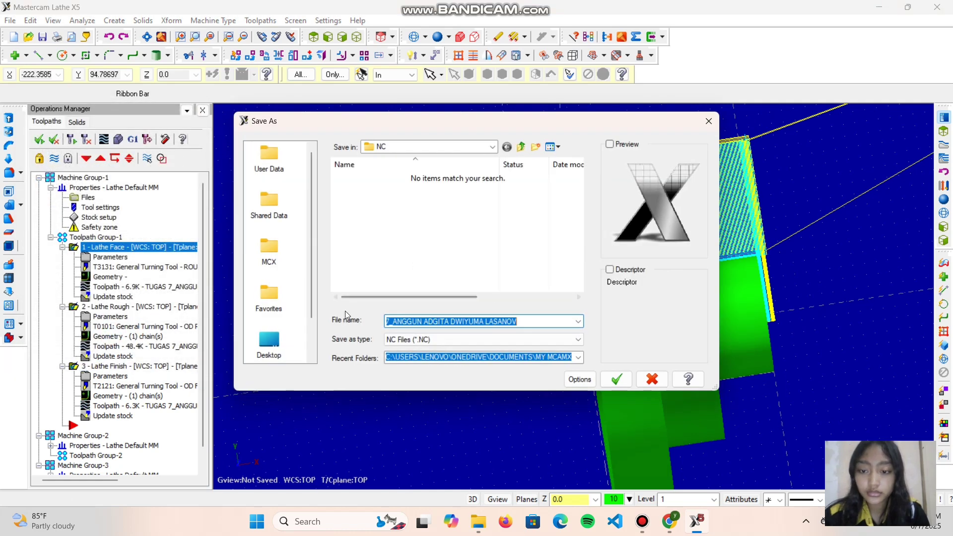
pyautogui.click(272, 340)
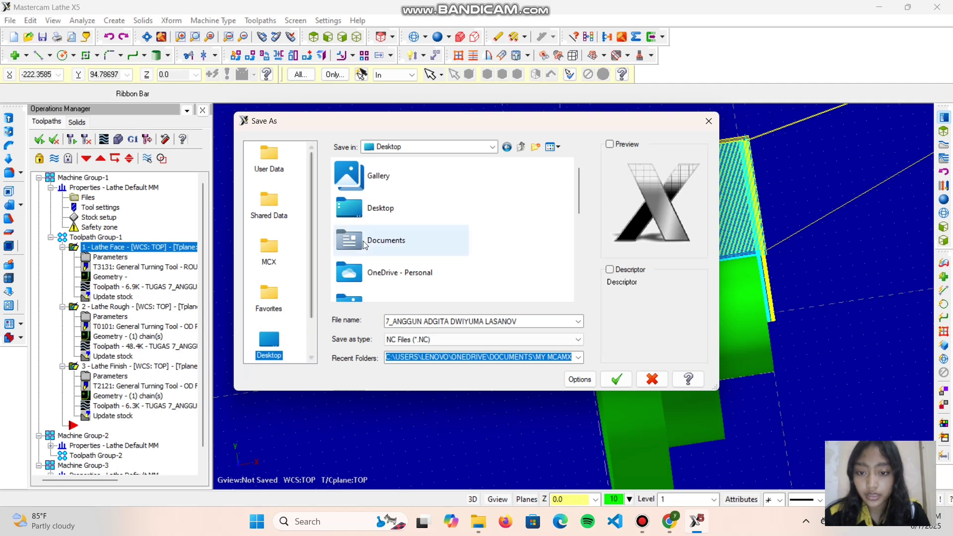
pyautogui.scroll(-3, 375, 236)
pyautogui.click(378, 178)
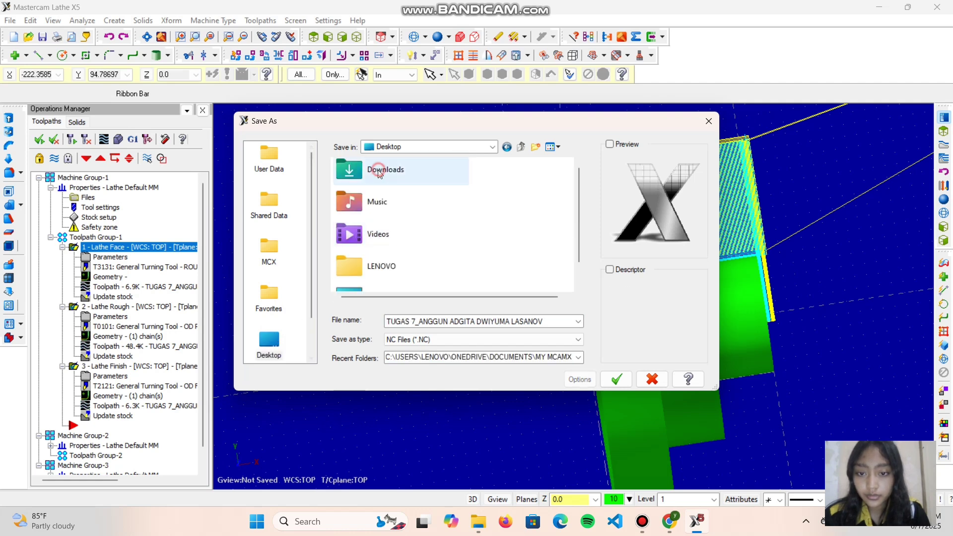
pyautogui.doubleClick(378, 240)
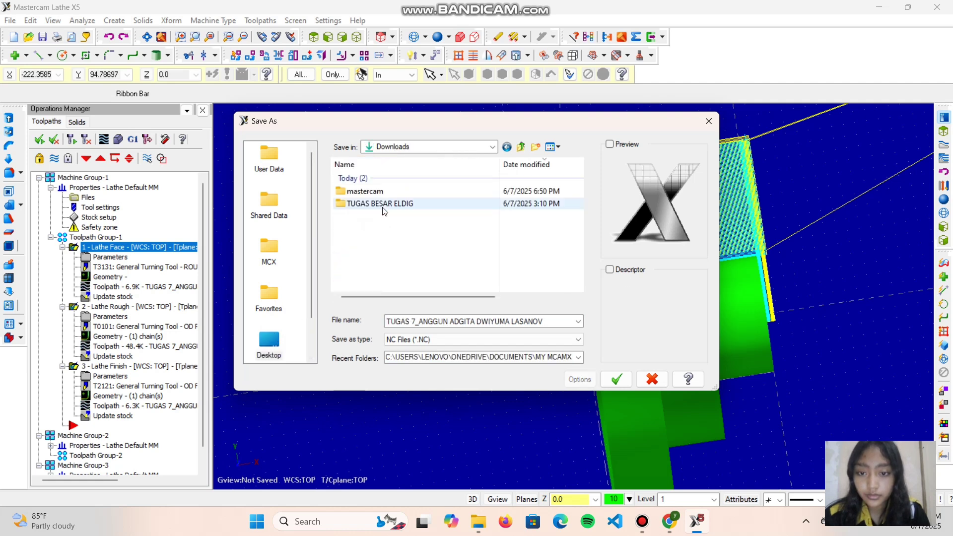
pyautogui.doubleClick(416, 192)
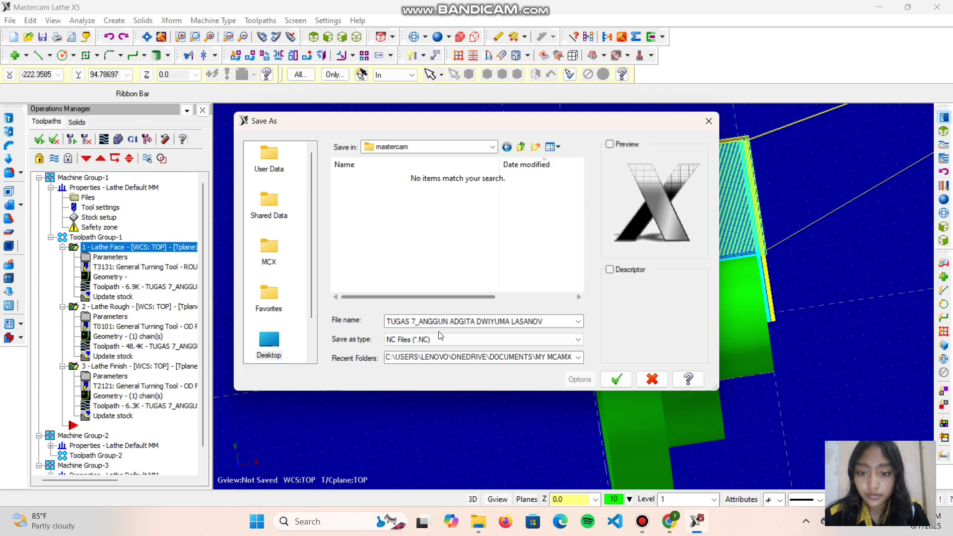
# - Insert 001_ after "TUGAS 7_" in the NC file name and save the file
pyautogui.click(553, 320)
pyautogui.click(553, 321)
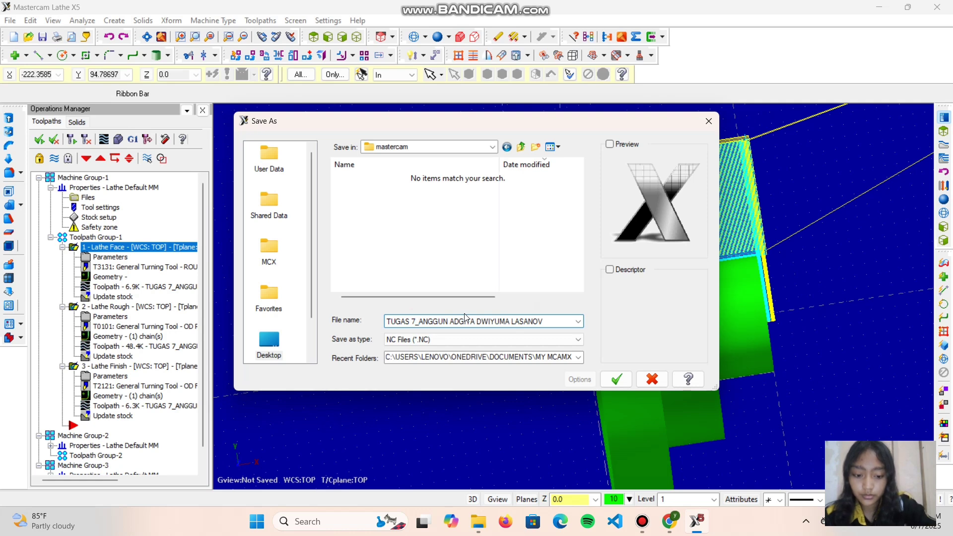
pyautogui.write('001')
pyautogui.write('_')
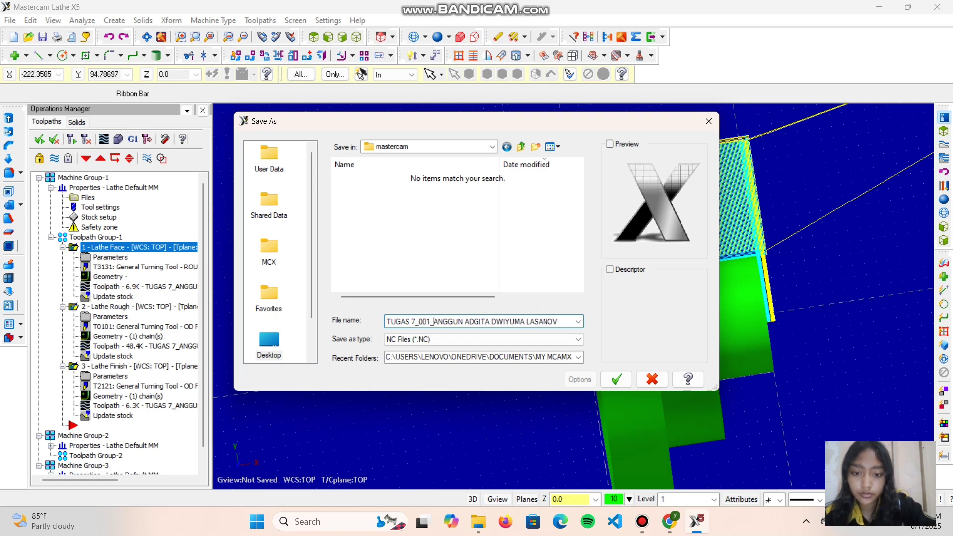
pyautogui.press('Return')
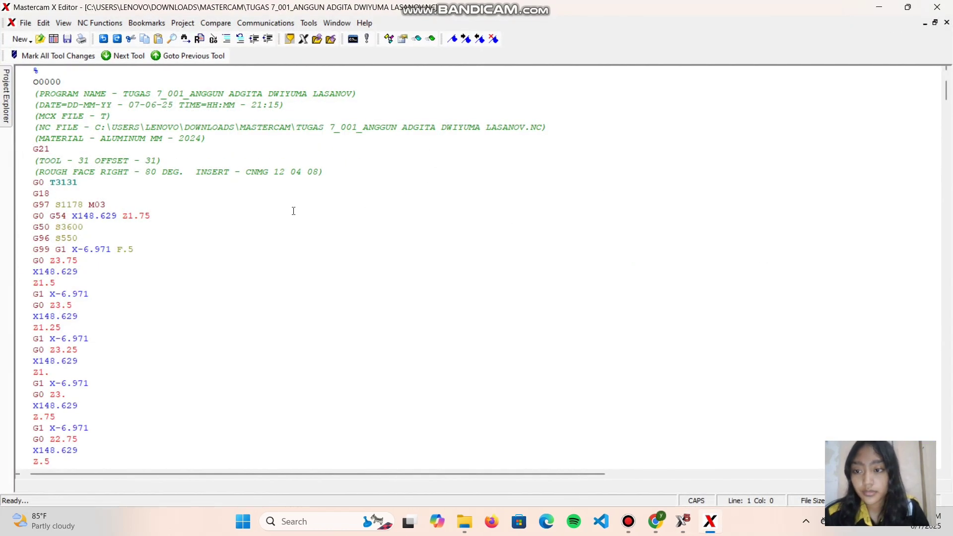
# - Examine the posted G-code through its facing, roughing and finishing sections to the program end
pyautogui.scroll(-20, 115, 191)
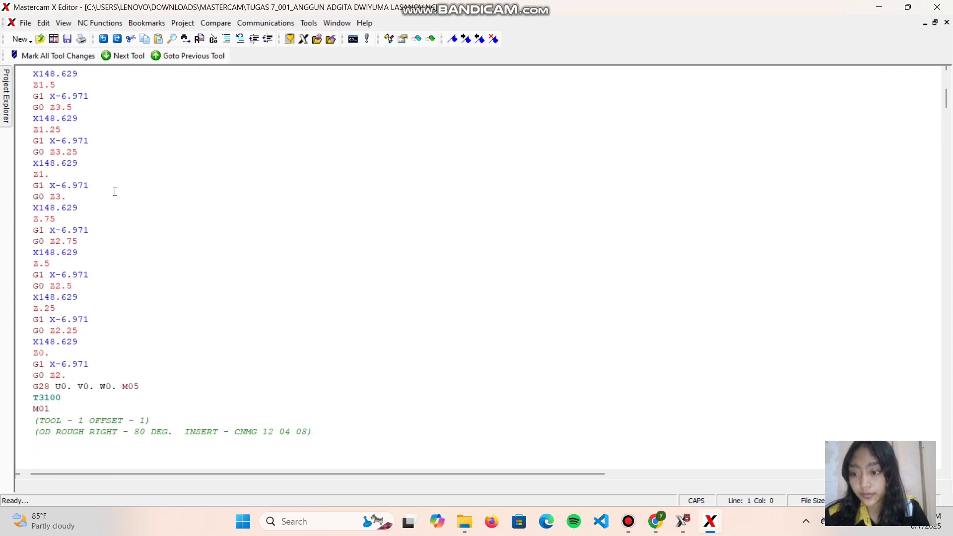
pyautogui.scroll(-20, 115, 191)
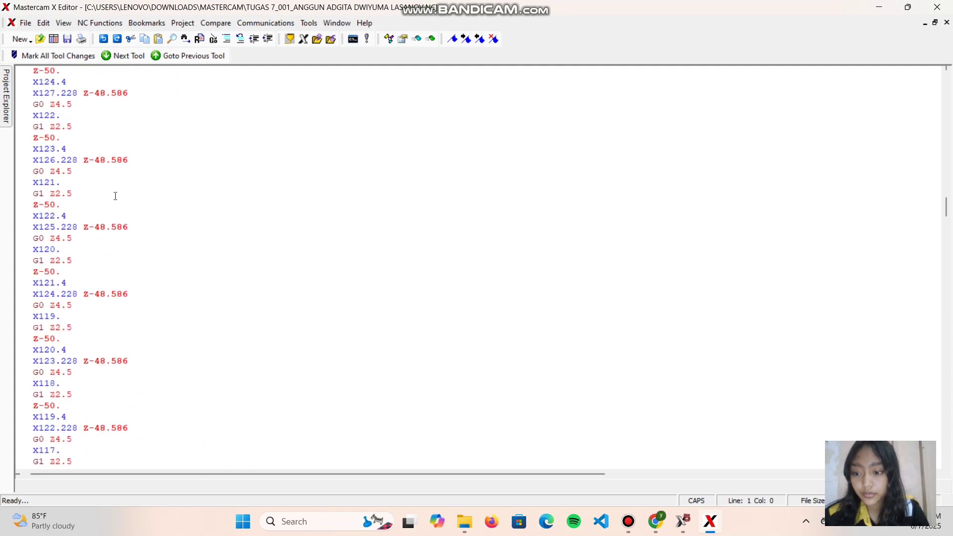
pyautogui.click(208, 243)
pyautogui.scroll(-20, 211, 249)
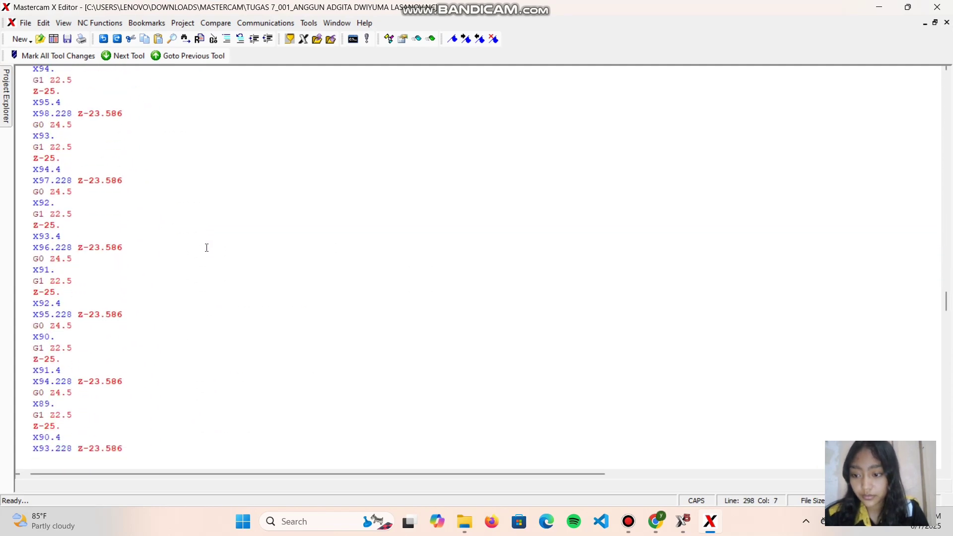
pyautogui.scroll(-20, 215, 252)
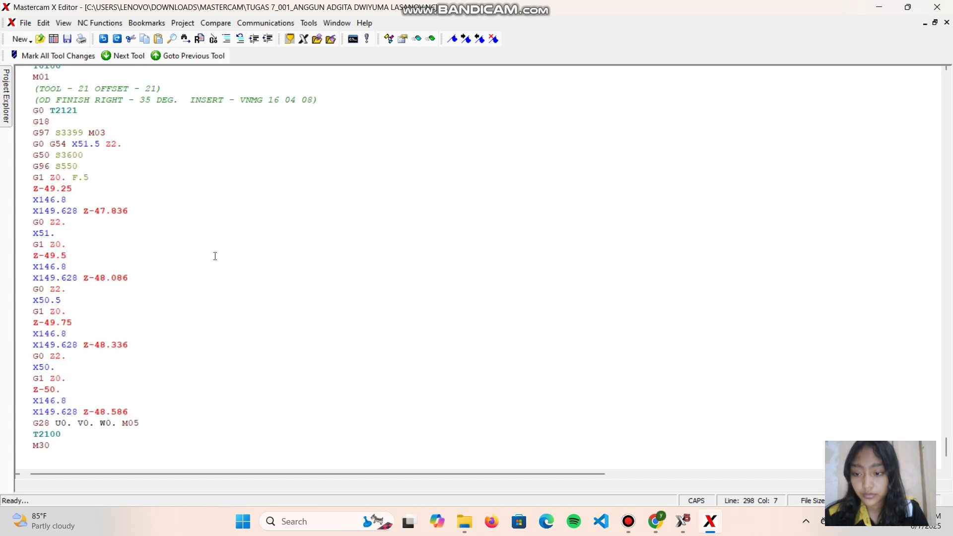
pyautogui.scroll(20, 212, 256)
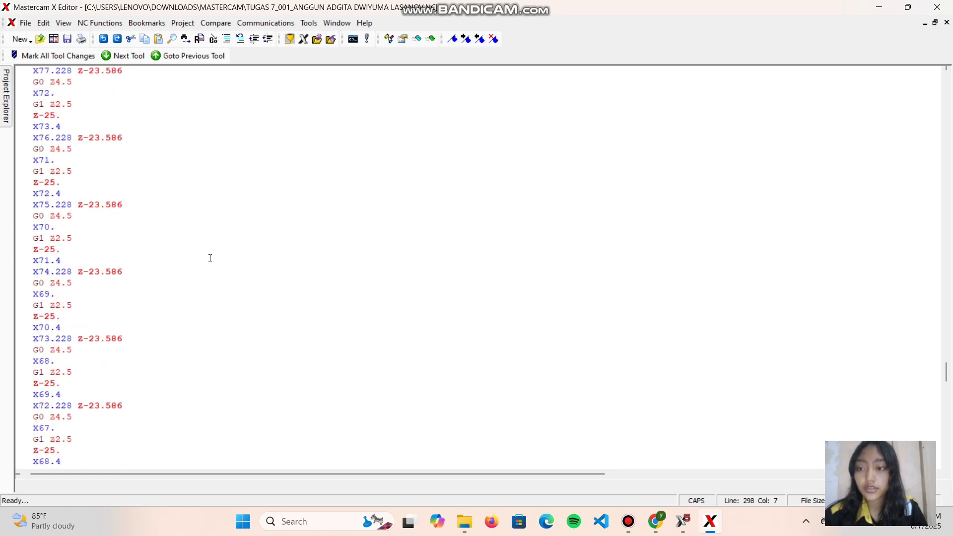